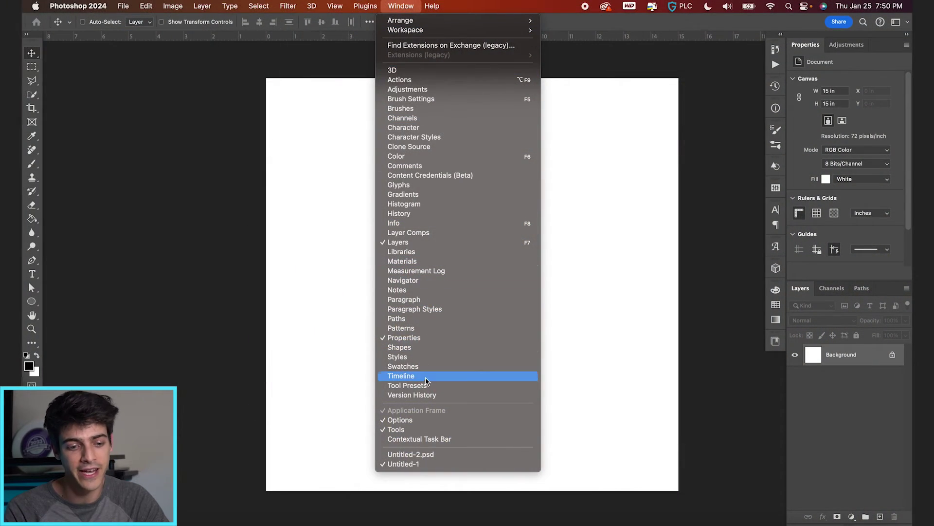
Step: Place the stadium photo from the project images folder onto the canvas
left_click(426, 379)
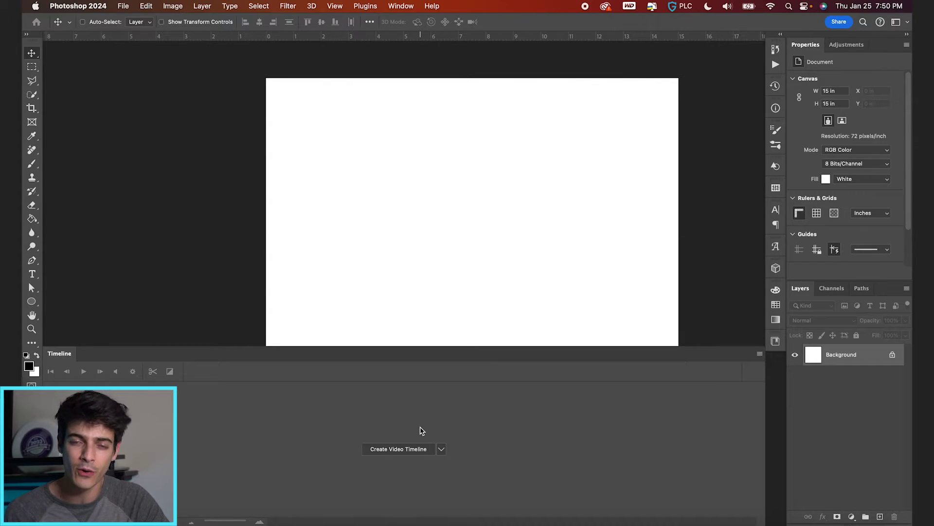
left_click(759, 353)
left_click(779, 504)
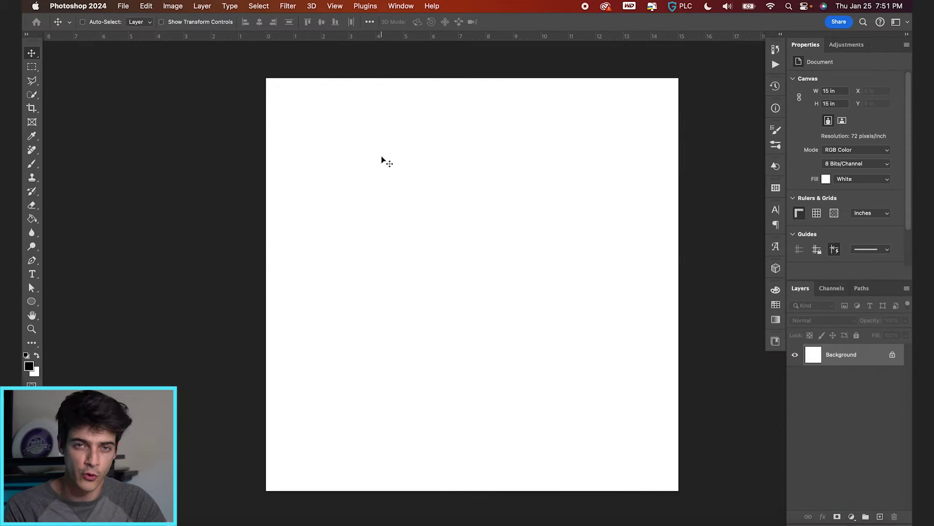
key("super+0")
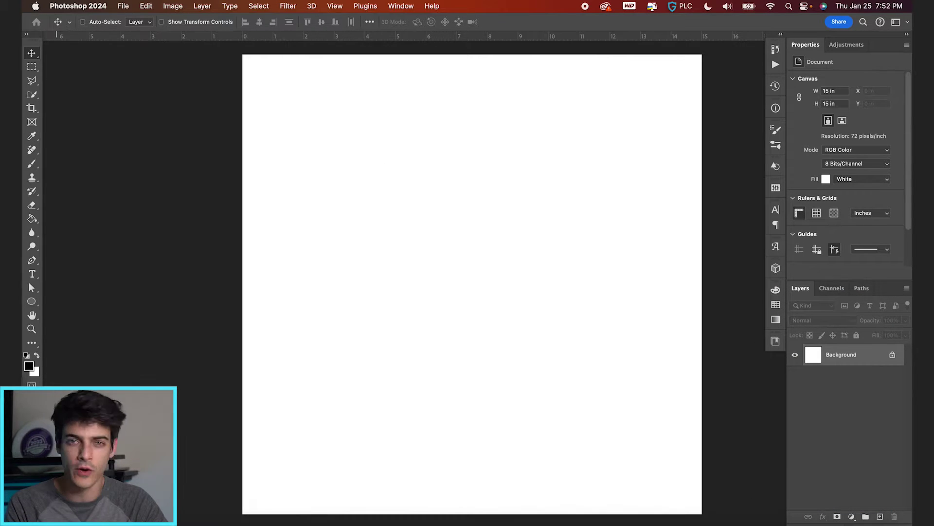
key("super+Tab")
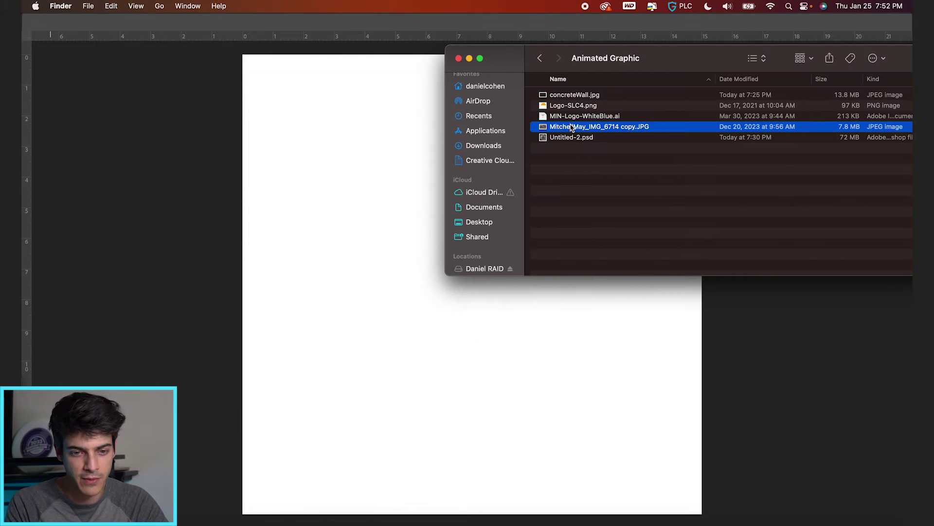
left_click_drag(572, 127, 474, 346)
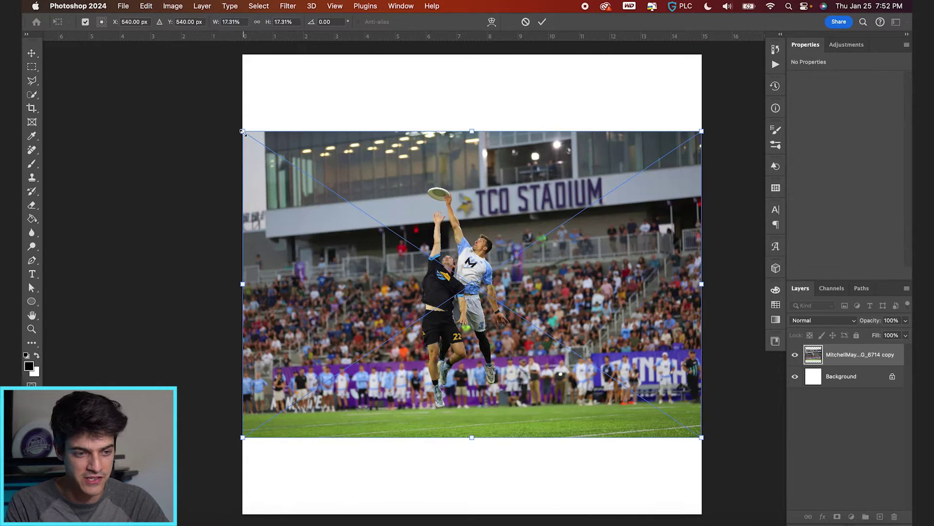
Step: Enlarge the photo beyond the canvas and tilt it about 1.5 degrees
left_click_drag(242, 130, 223, 208)
key("super+0")
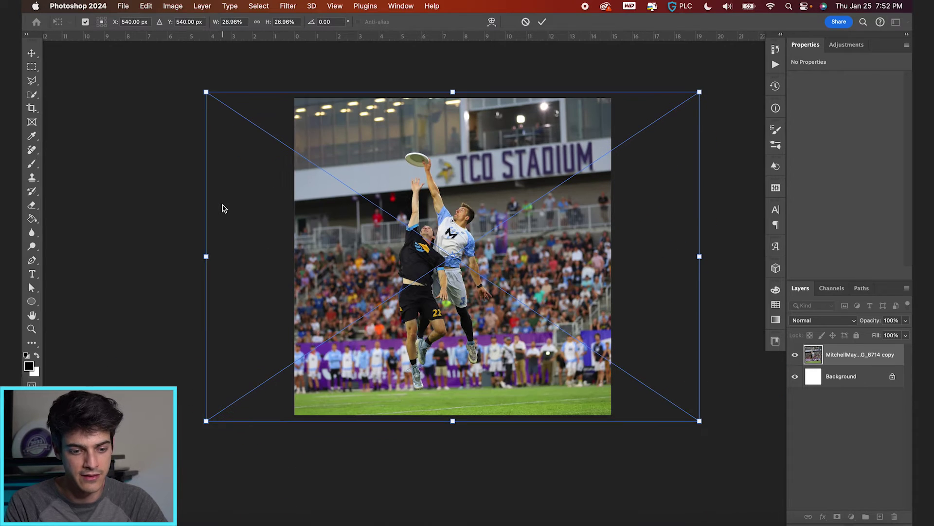
left_click_drag(187, 79, 207, 66)
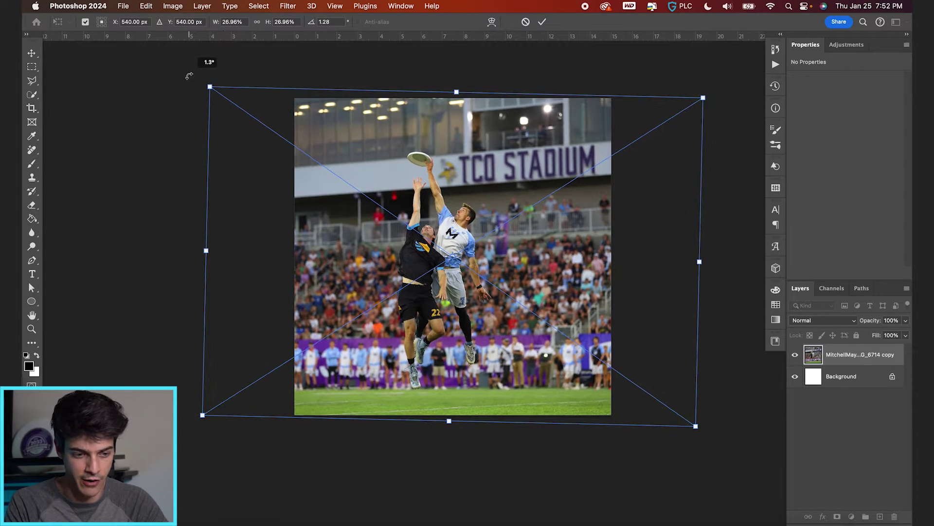
key("Return")
key("super+0")
Step: Use Select Subject to select the two leaping players
key("w")
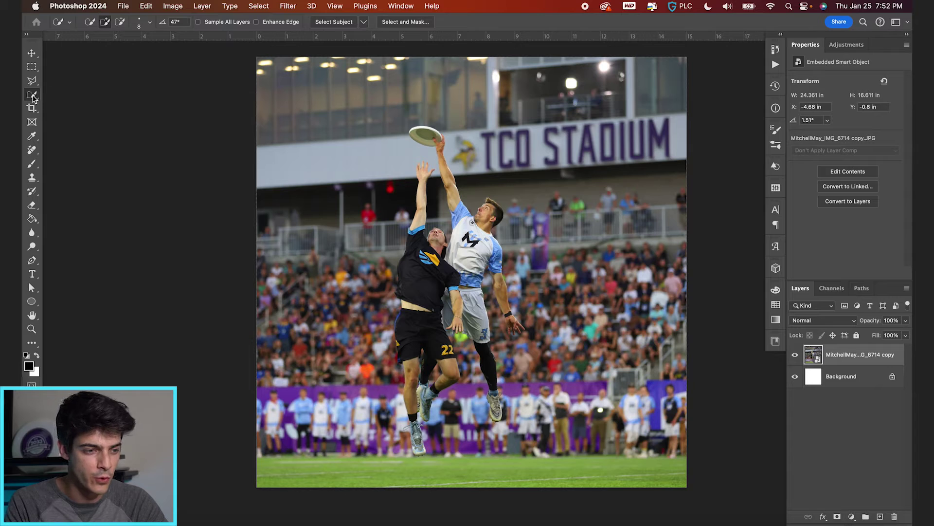
left_click(333, 23)
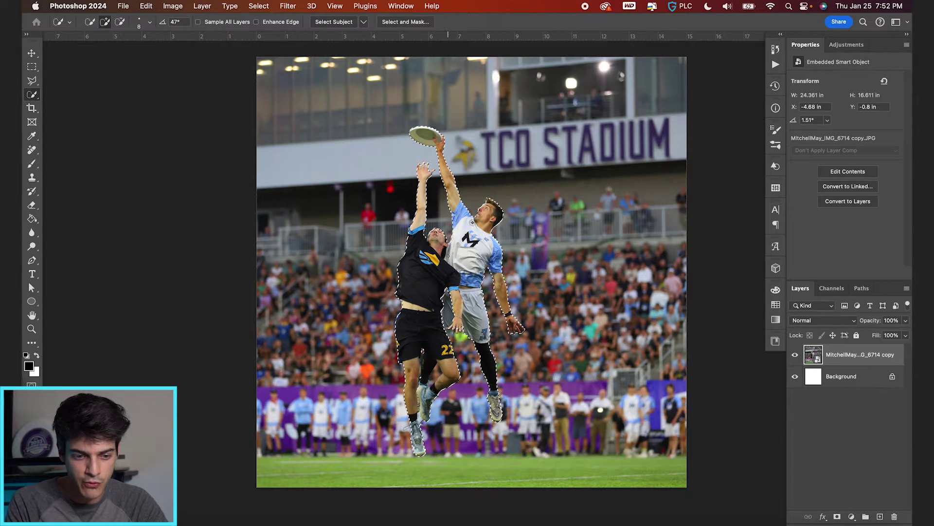
scroll(478, 344, "up", 3)
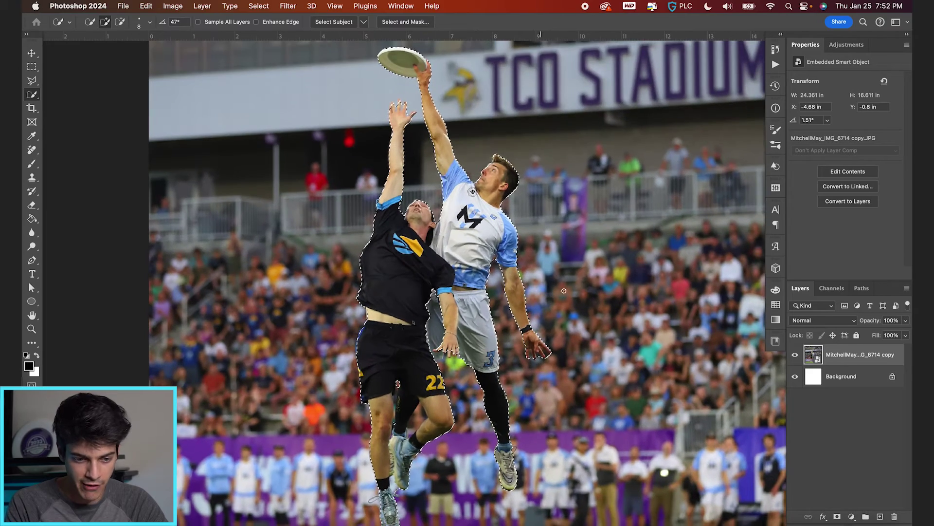
scroll(487, 321, "down", 1)
scroll(492, 317, "up", 2)
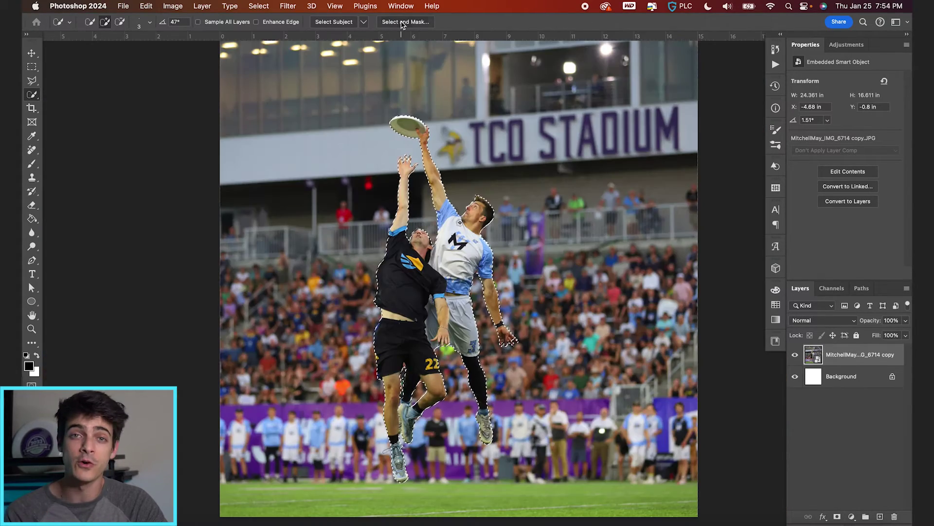
Step: In Select and Mask, enable Smart Radius at 2 px, Smooth 8, Contrast 20%, and shift the edge slightly inward
left_click(405, 21)
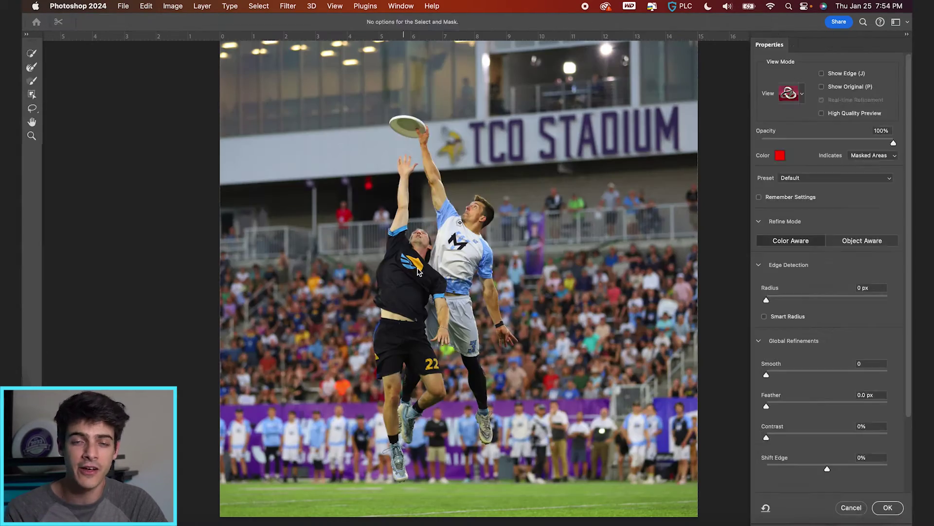
left_click(775, 320)
left_click_drag(766, 300, 776, 300)
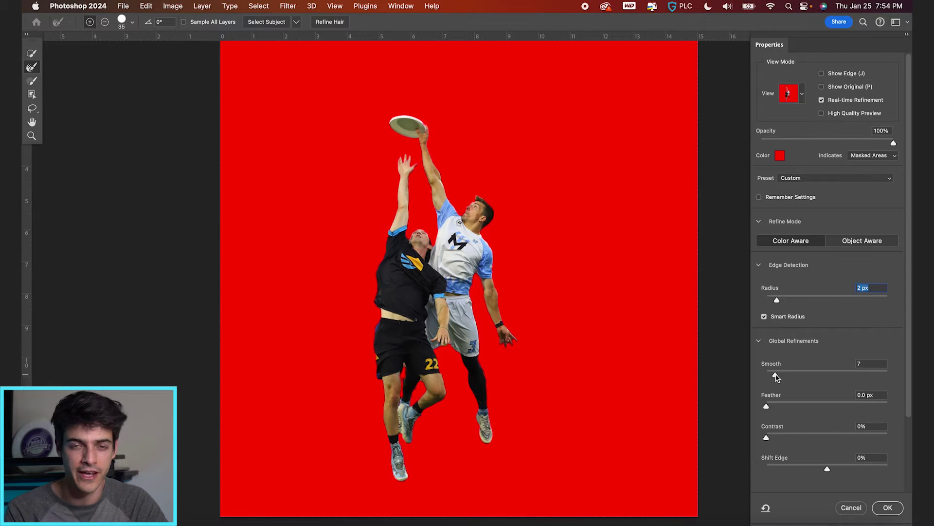
left_click_drag(766, 375, 776, 375)
left_click_drag(766, 437, 791, 437)
left_click_drag(827, 468, 821, 468)
Step: Brush the raised hand's fingertips back in and output the selection as a layer mask
scroll(429, 127, "up", 2)
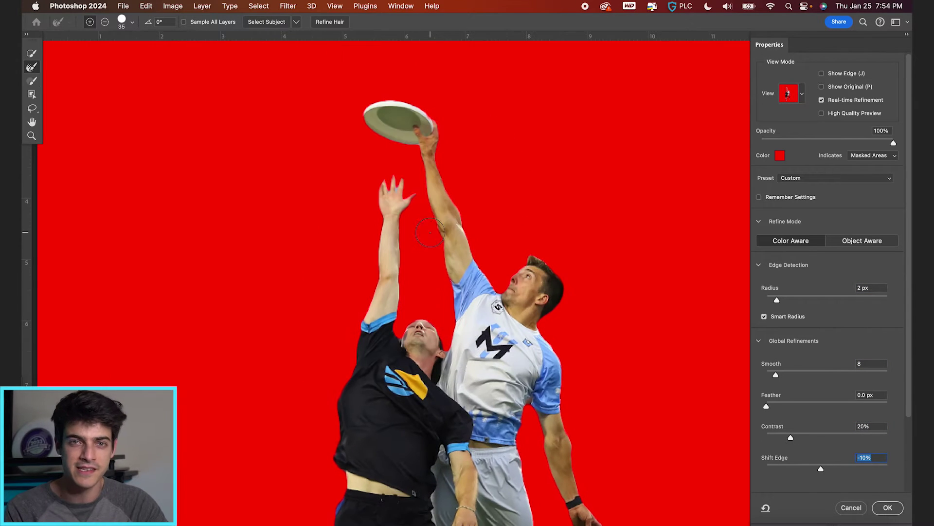
key("b")
scroll(428, 244, "up", 2)
mouse_move(374, 142)
left_mouse_down()
mouse_move(387, 153)
mouse_move(370, 164)
left_mouse_up()
key("super+0")
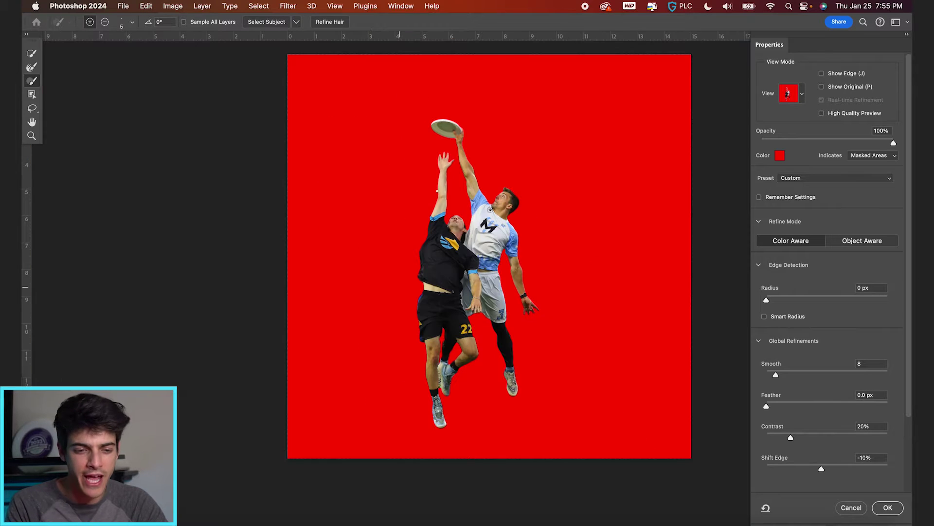
scroll(838, 467, "down", 4)
left_click(825, 482)
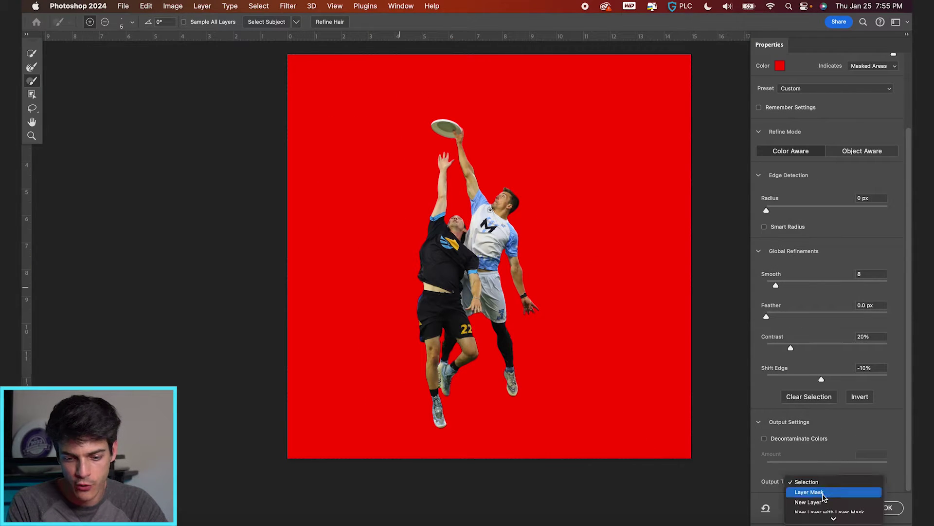
left_click(822, 492)
Step: Apply the mask, duplicate the photo layer, and delete the mask from the lower copy
left_click(885, 514)
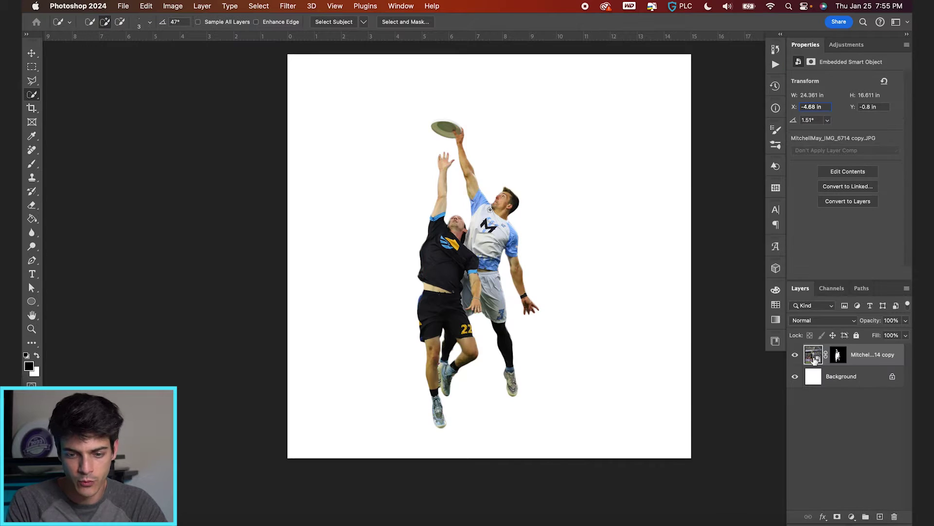
key("super+j")
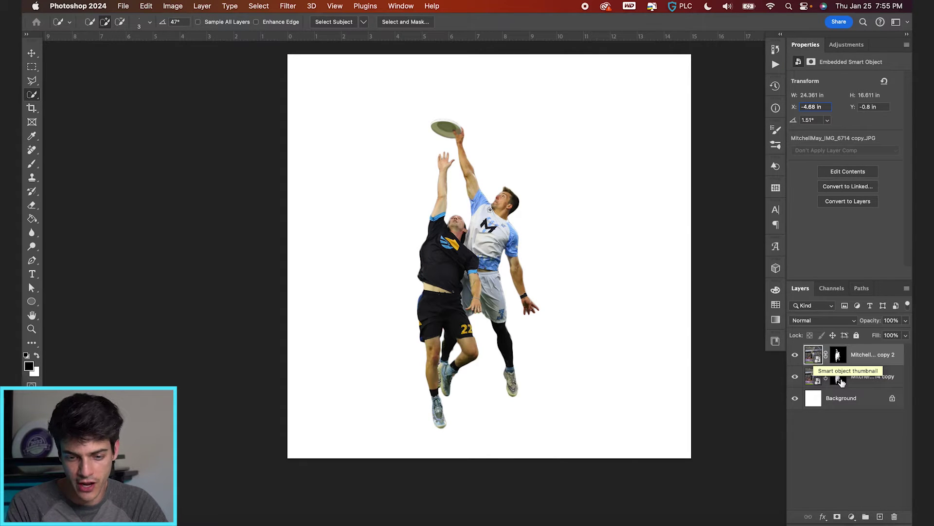
left_click(839, 378)
right_click(841, 382)
left_click(817, 400)
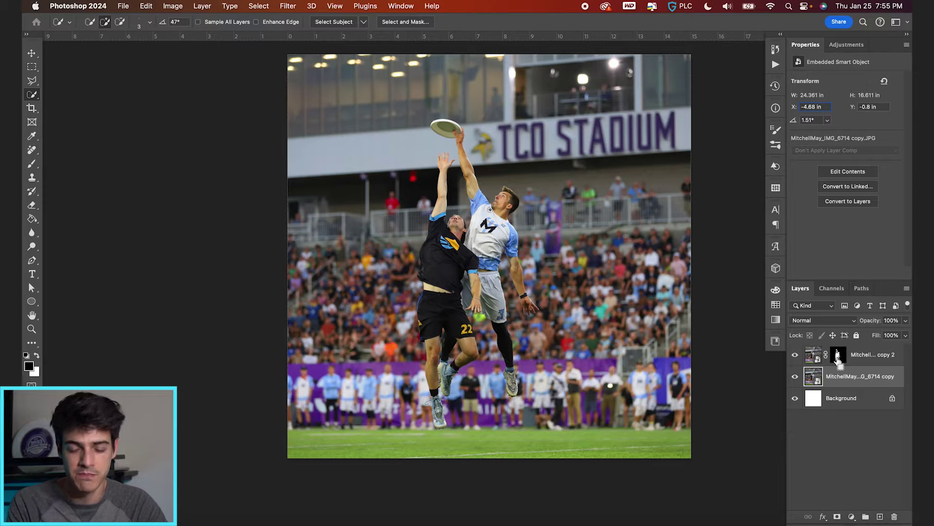
Step: Load the players' outline as a selection and hide the masked top copy
left_click(838, 355, "super")
key("super+equal")
key("super+equal")
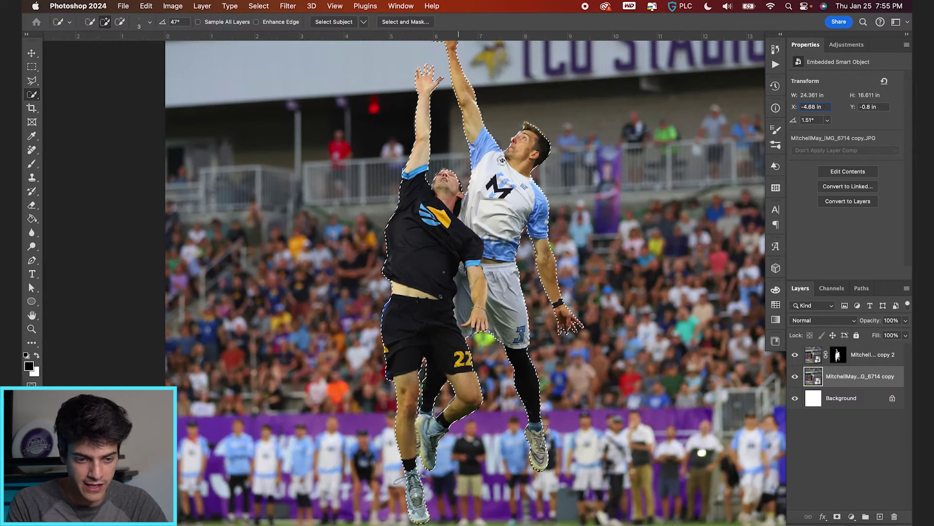
scroll(496, 221, "down", 2)
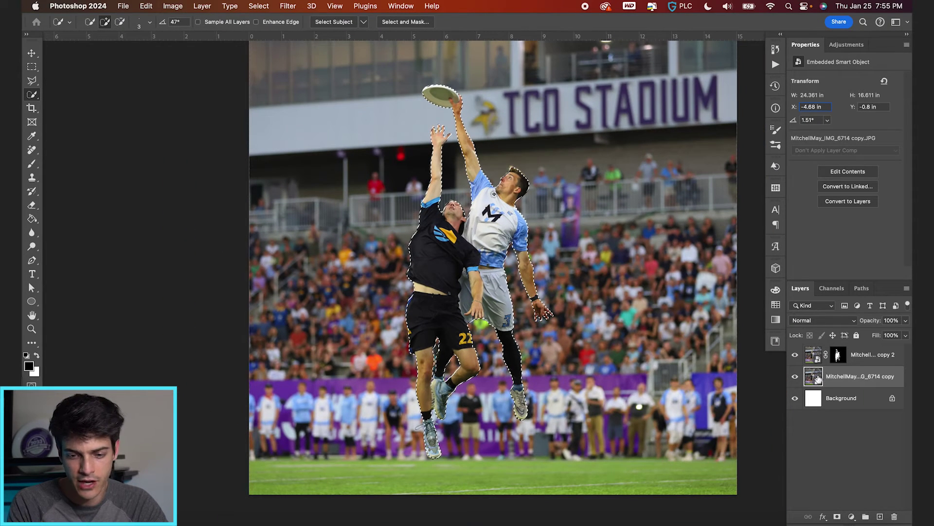
left_click(795, 356)
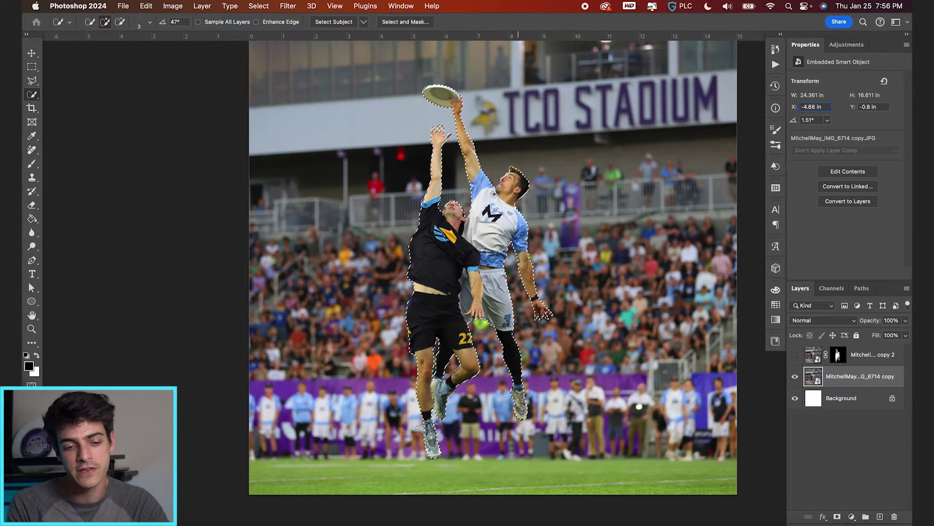
right_click(837, 385)
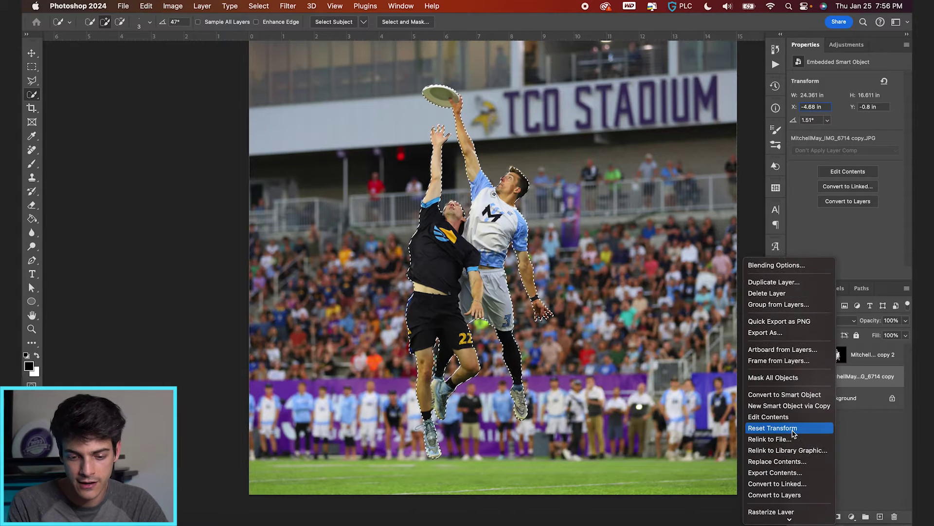
Step: Rasterize the photo layer and expand the players' selection by 5 pixels
left_click(790, 425)
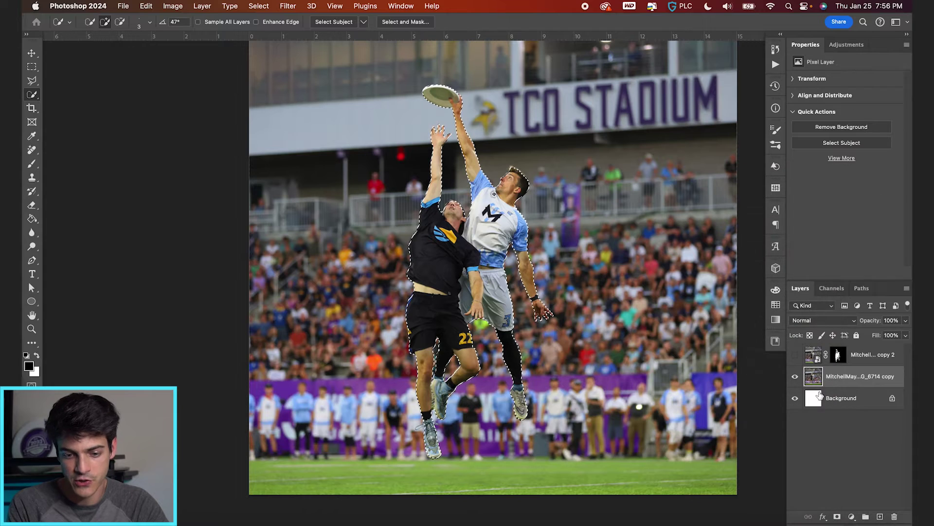
left_click(258, 6)
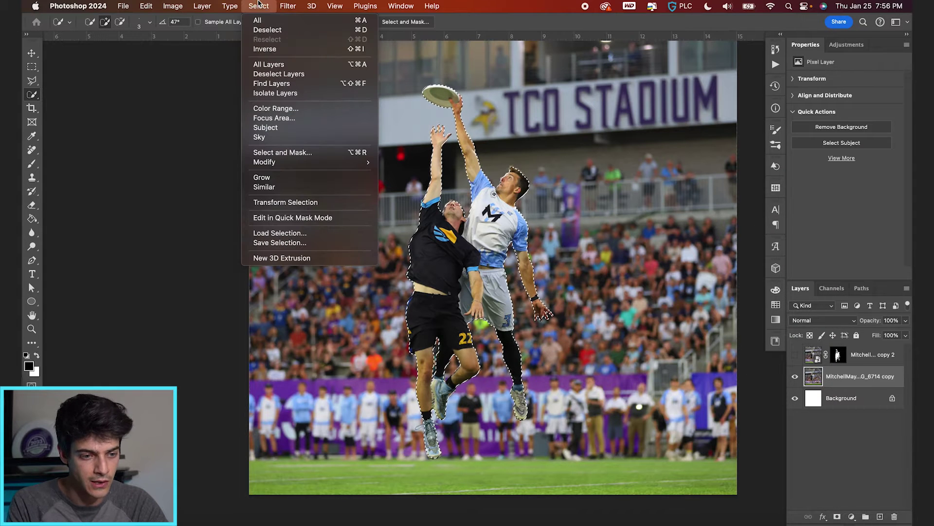
mouse_move(279, 163)
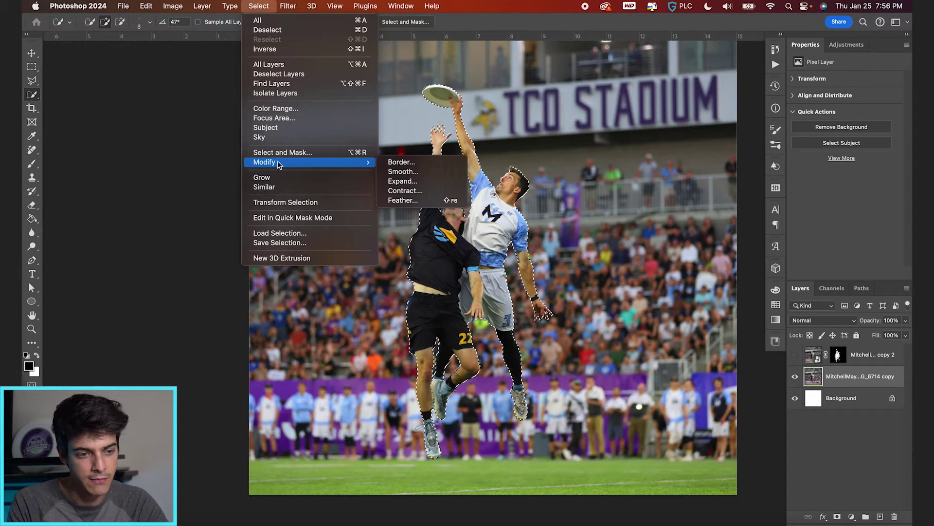
left_click(426, 184)
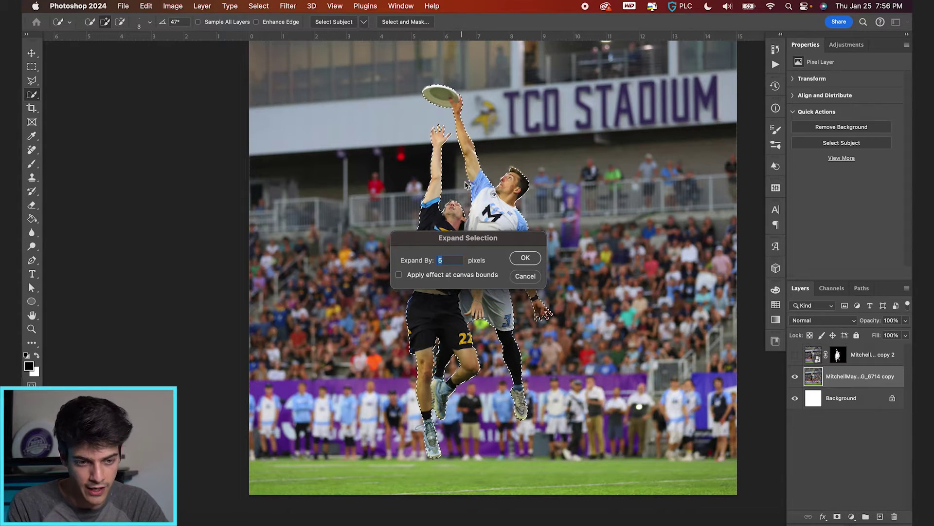
left_click(525, 258)
Step: Run Generative Fill with an empty prompt on the players' area, then preview the cutouts over it
scroll(494, 276, "up", 1)
scroll(476, 281, "up", 2)
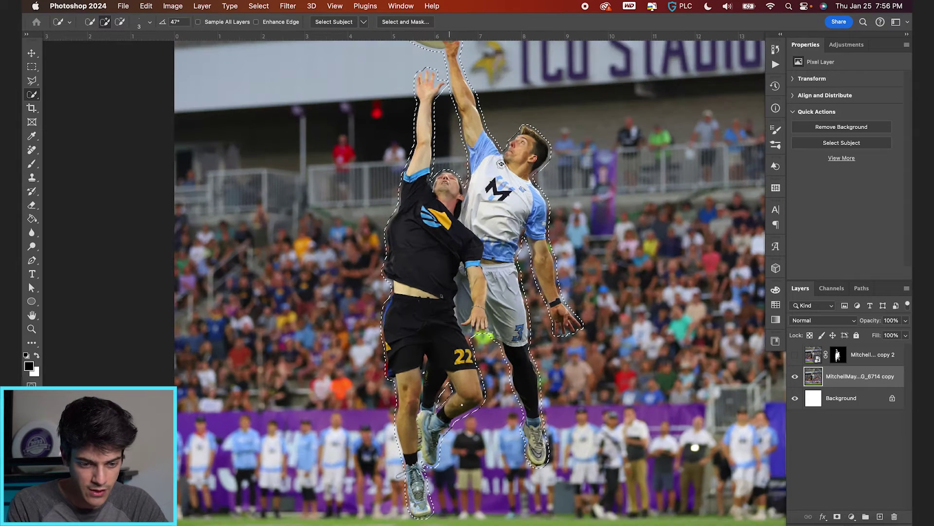
scroll(437, 476, "up", 3)
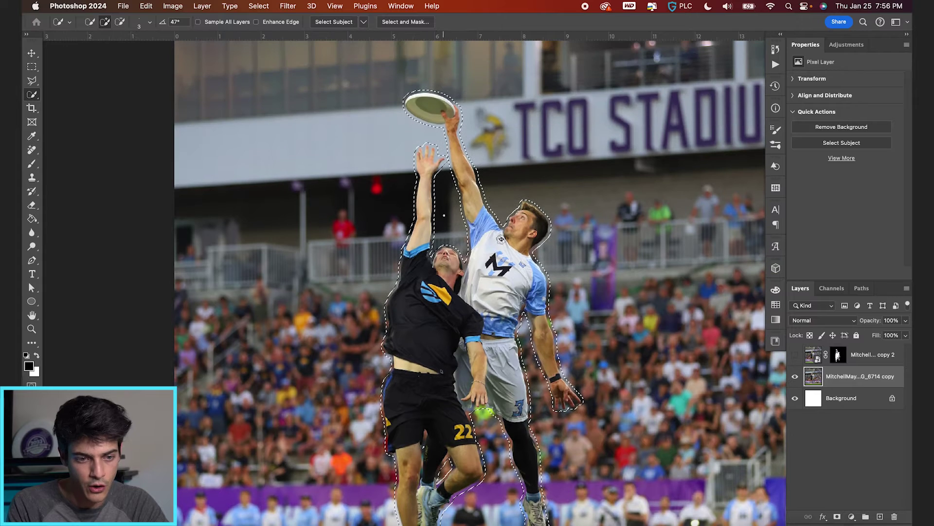
scroll(477, 286, "down", 3)
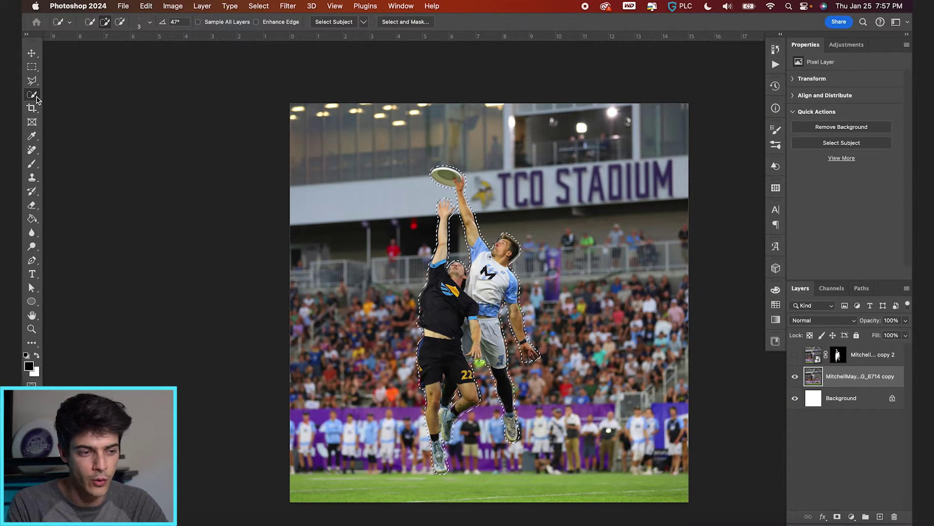
right_click(488, 304)
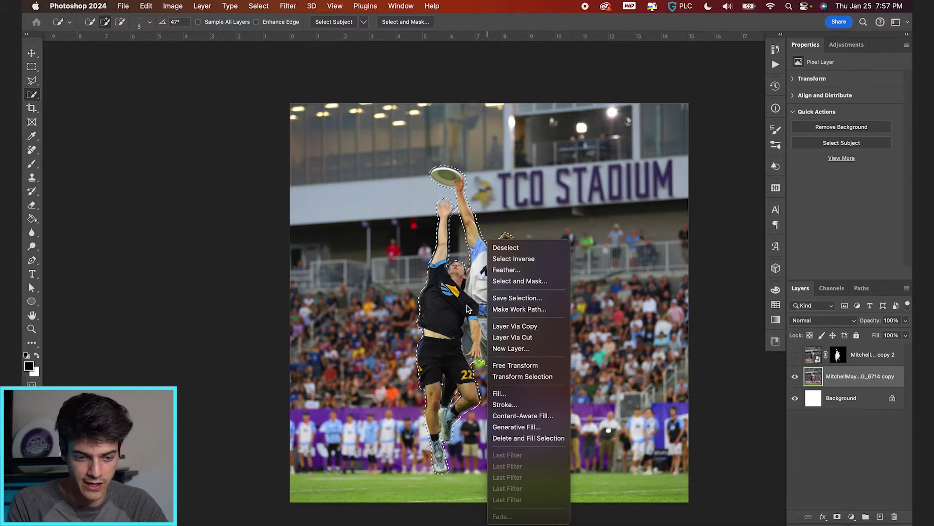
left_click(524, 427)
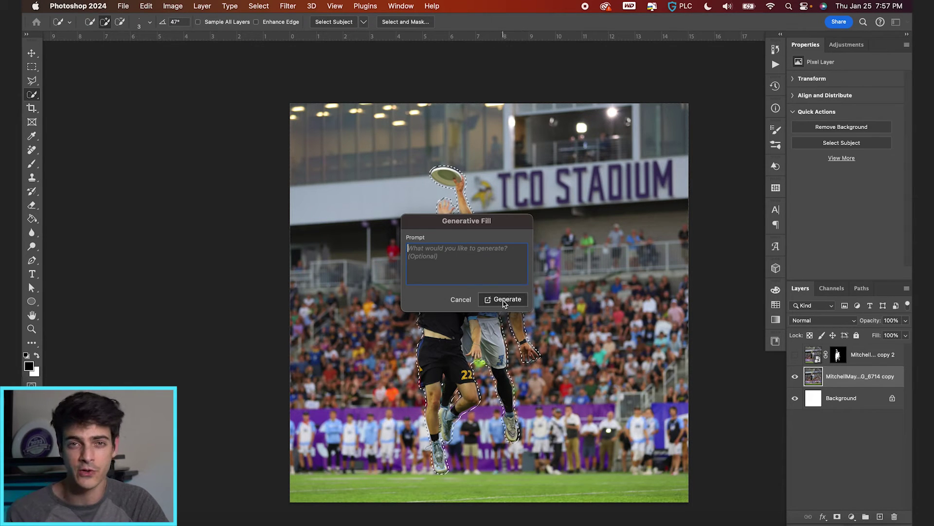
left_click(504, 301)
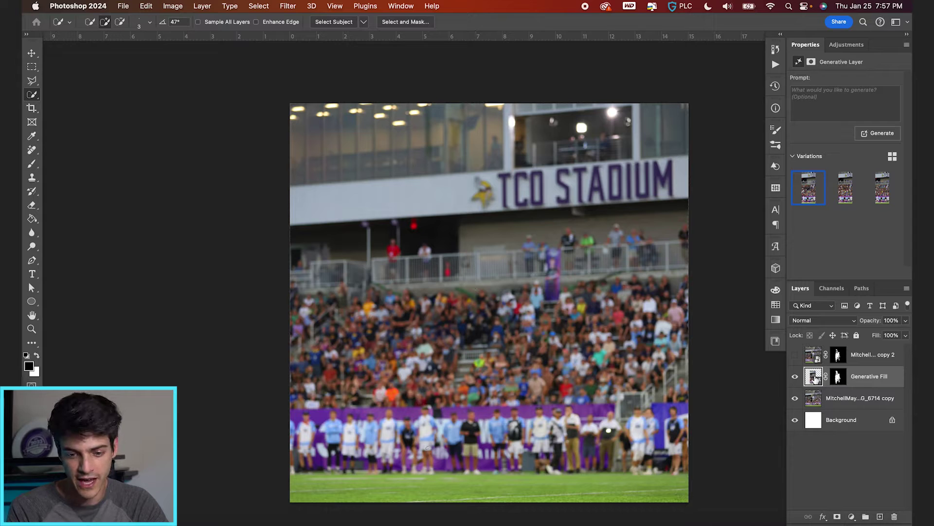
left_click(797, 358)
Step: Merge the Generative Fill and photo layers into one layer named Background
left_click(794, 358)
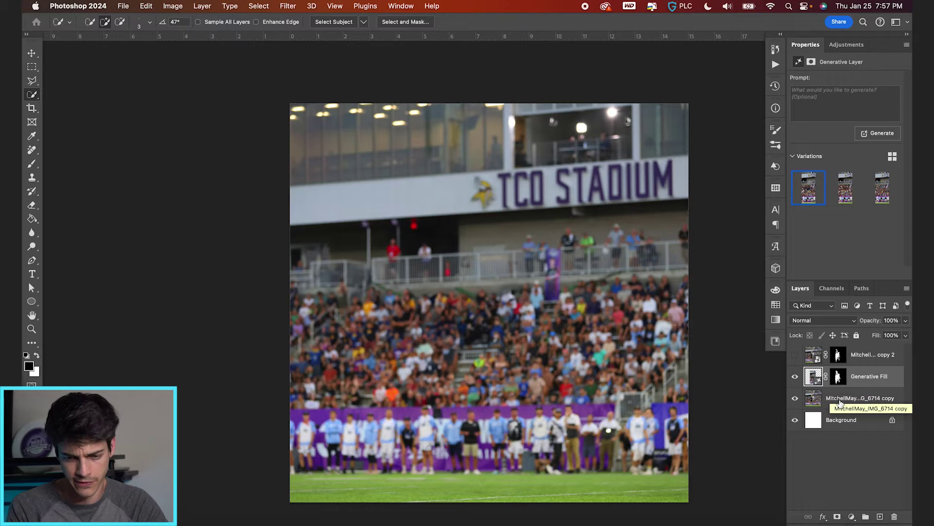
left_click(840, 401, "shift")
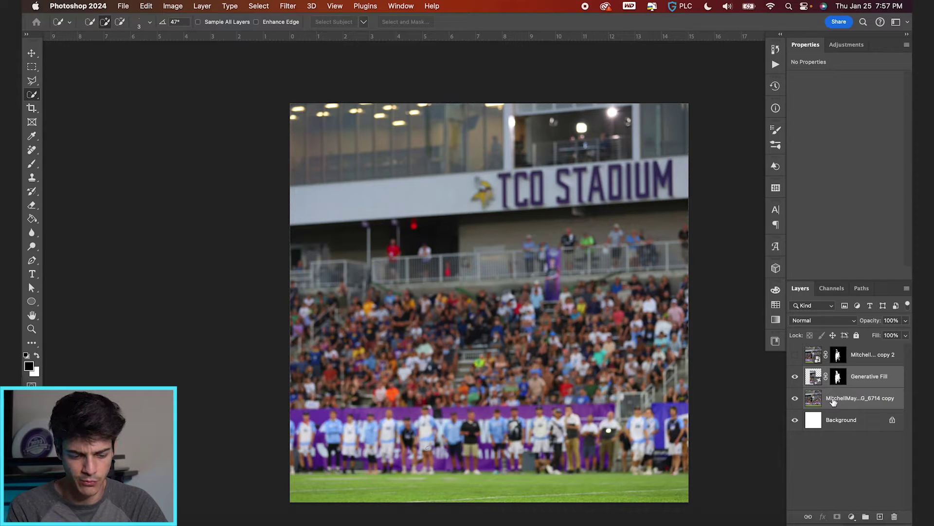
key("super+e")
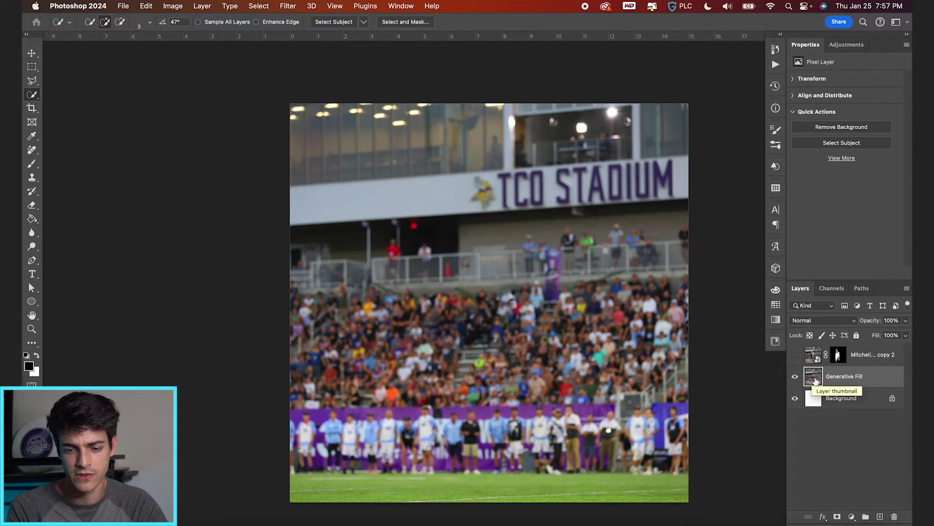
double_click(845, 377)
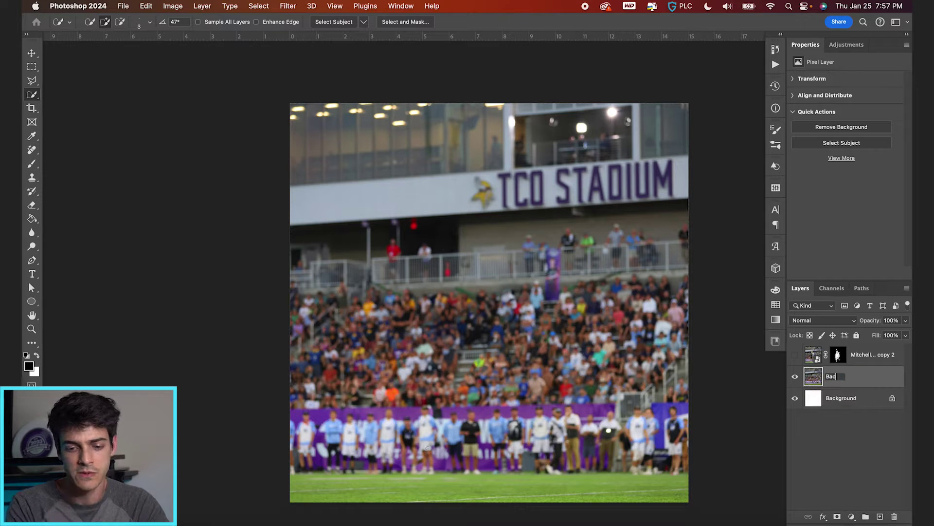
type("Background")
key("Tab")
Step: Name the players' layer Cutouts and check both layers' visibility
type("Cut")
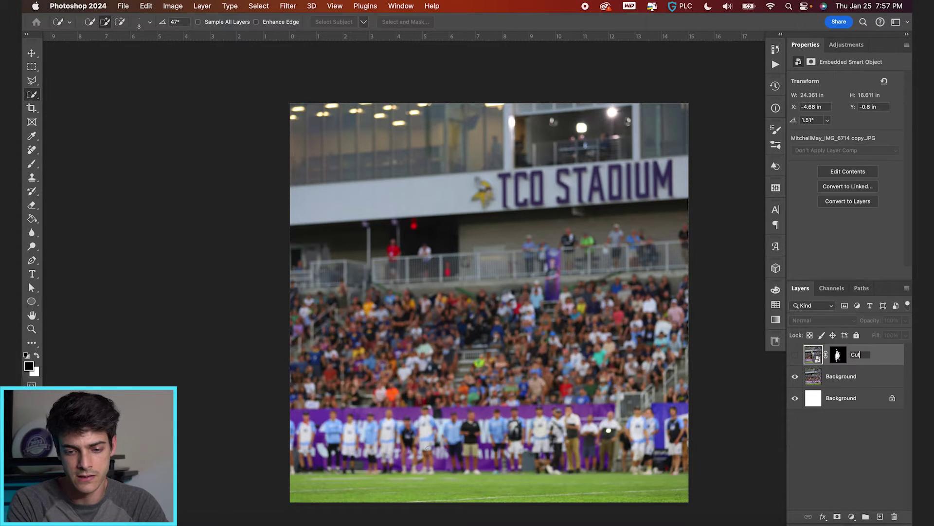
type("outs")
left_click(794, 355)
left_click(794, 355)
left_click(795, 376)
left_click(794, 376)
left_click(795, 355)
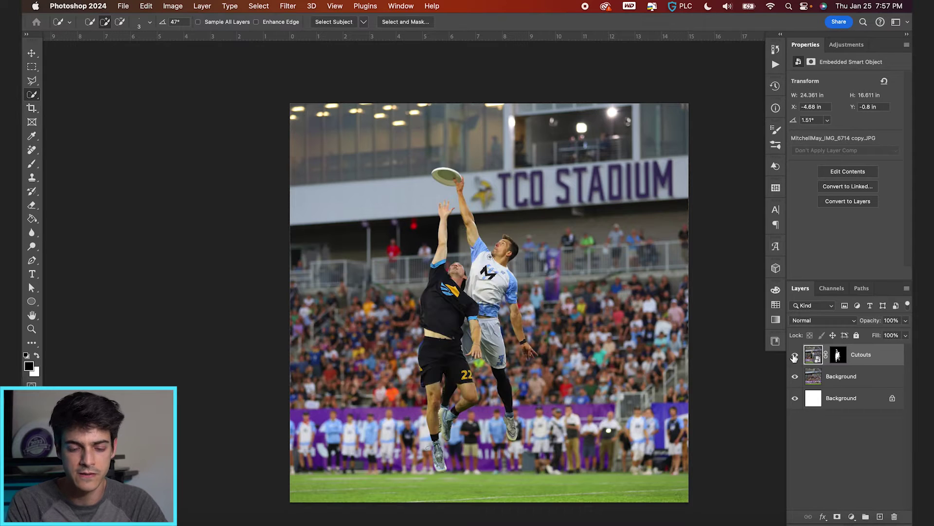
Step: Shift Background and Cutouts together about 3 inches to the right
left_click(855, 379)
key("v")
mouse_move(432, 298)
left_mouse_down()
mouse_move(529, 298)
mouse_move(432, 298)
left_mouse_up()
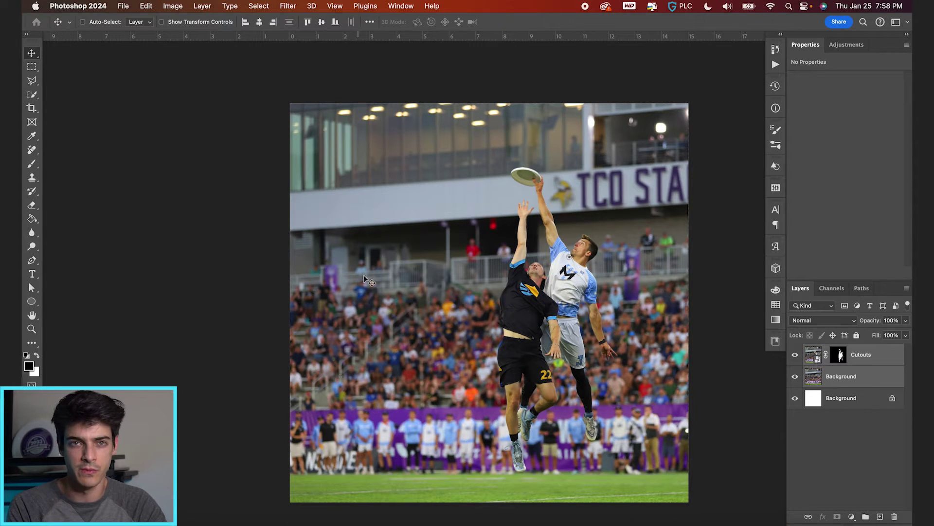
Step: Add a new layer above Cutouts and type GAME DAY on the photo's left side
left_click(820, 357)
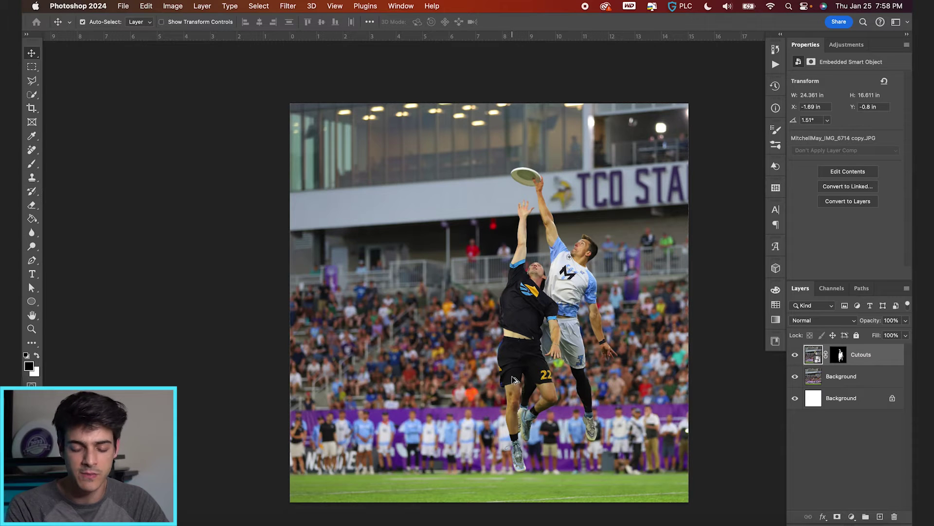
key("super+shift+alt+n")
key("t")
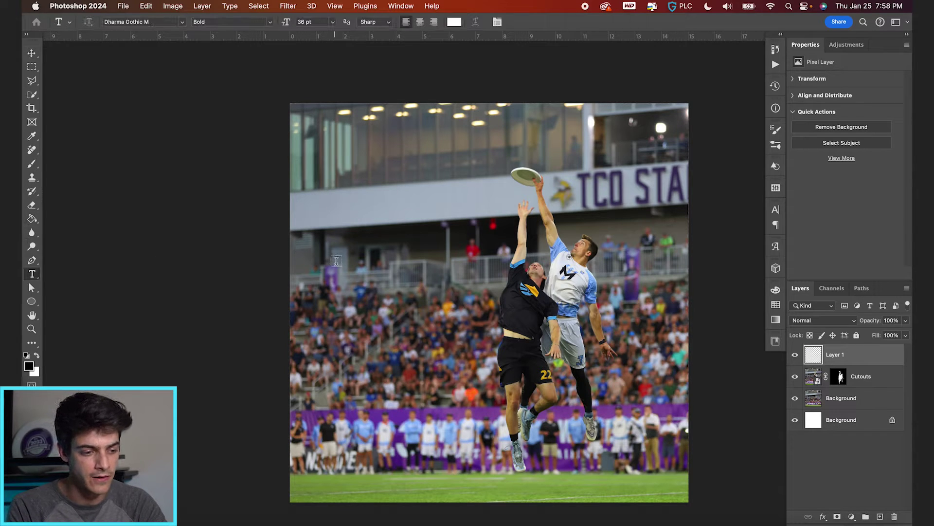
left_click(381, 252)
type("GAM")
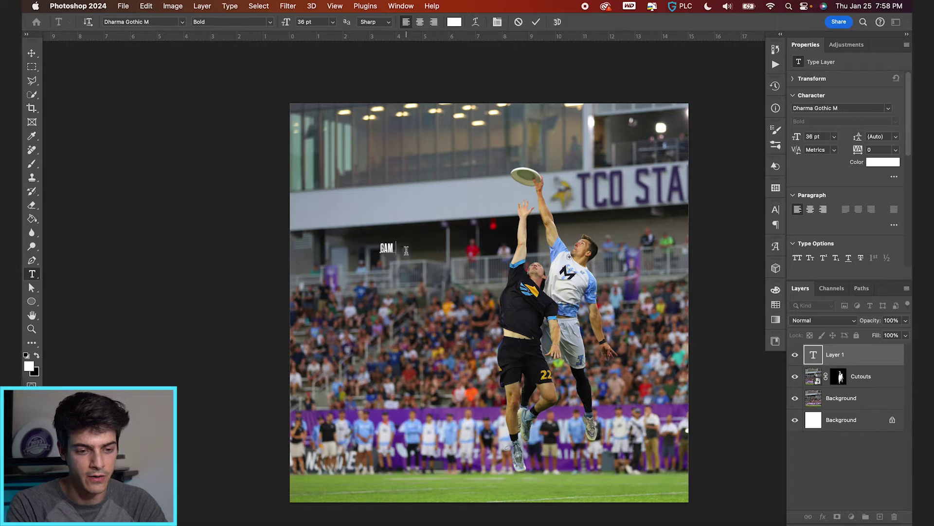
type("E DA")
type("Y")
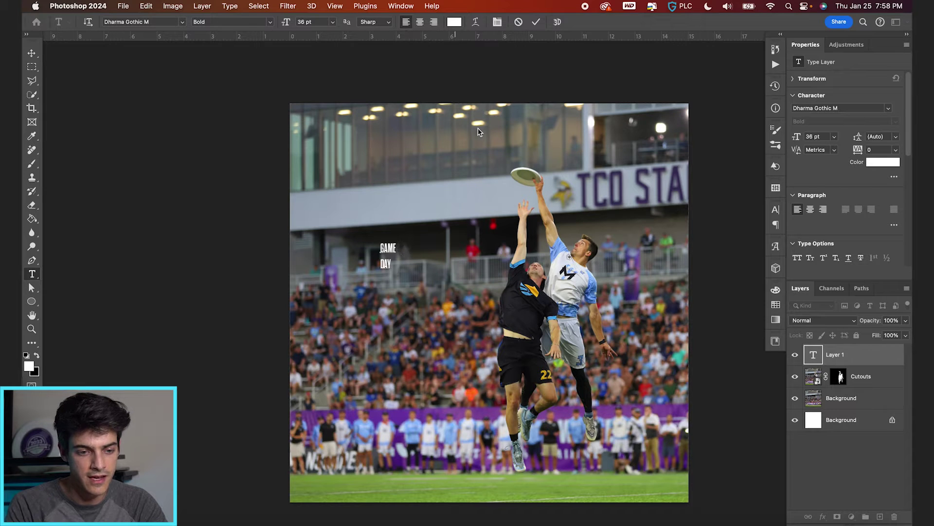
left_click(537, 23)
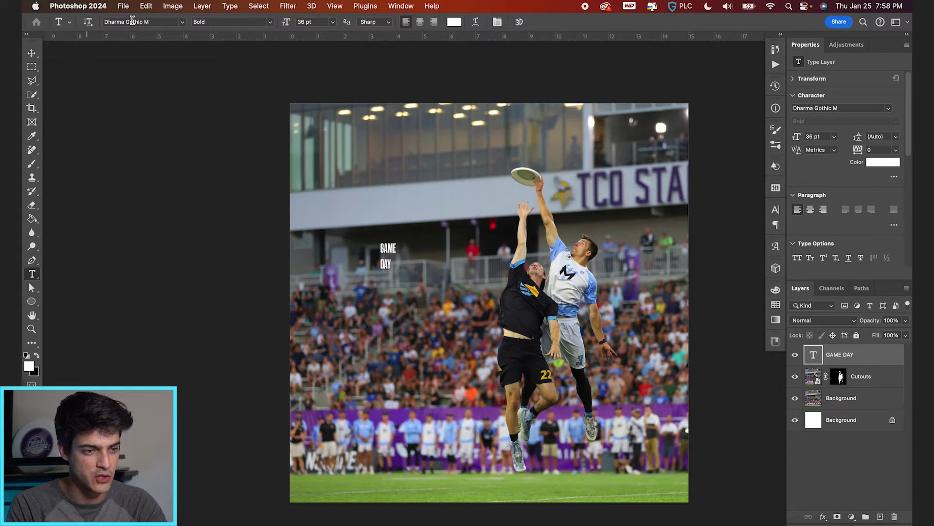
Step: Tighten GAME DAY's line spacing, scale it to about 295 pt, and position it left of the players
left_click(498, 22)
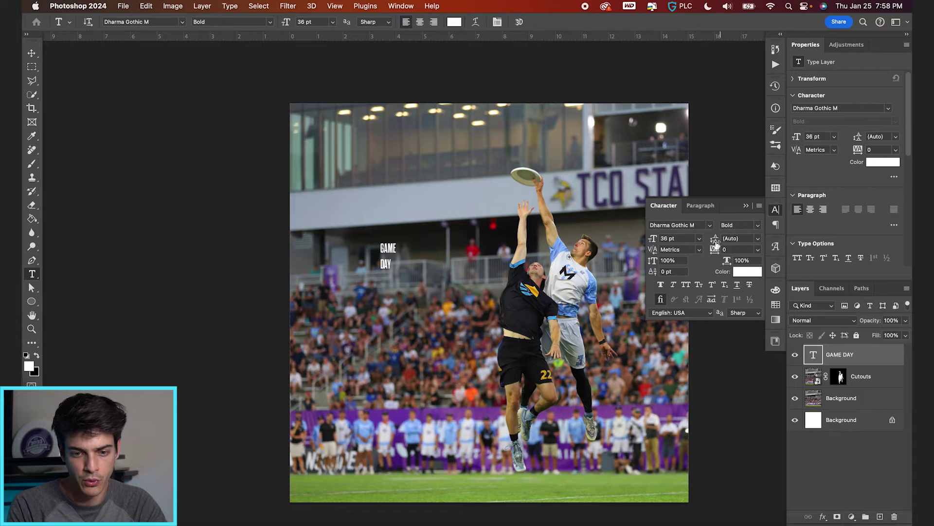
left_click_drag(714, 238, 702, 238)
key("super+t")
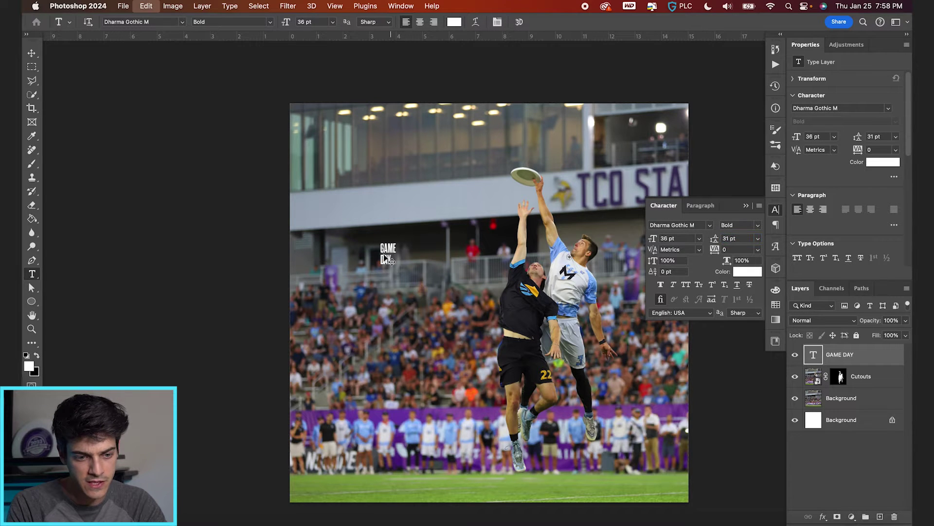
left_click_drag(397, 242, 468, 152)
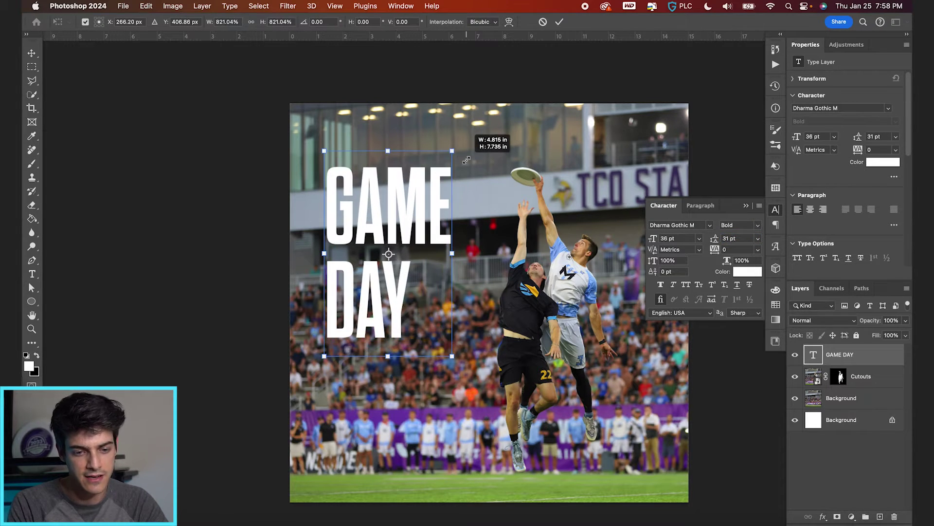
key("Return")
left_click_drag(439, 191, 439, 222)
left_click_drag(718, 238, 705, 241)
left_click_drag(728, 324, 725, 334)
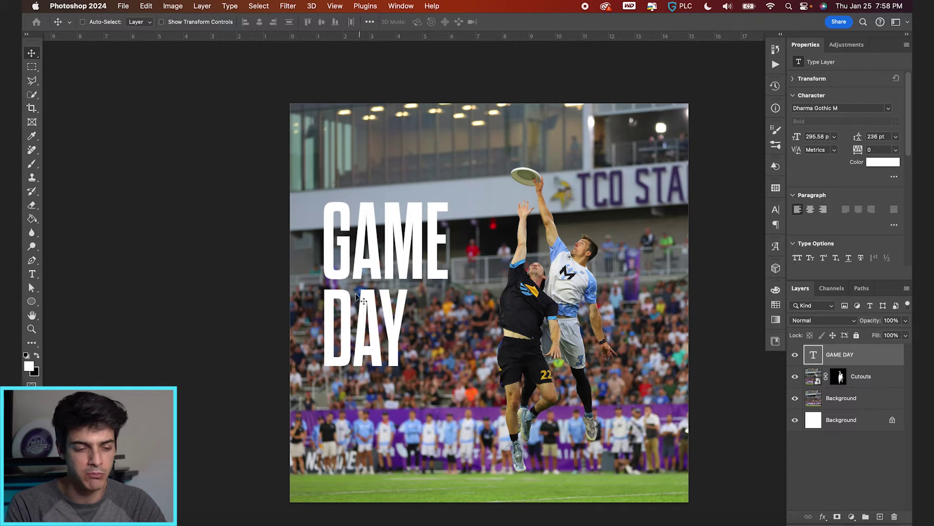
left_click(814, 380)
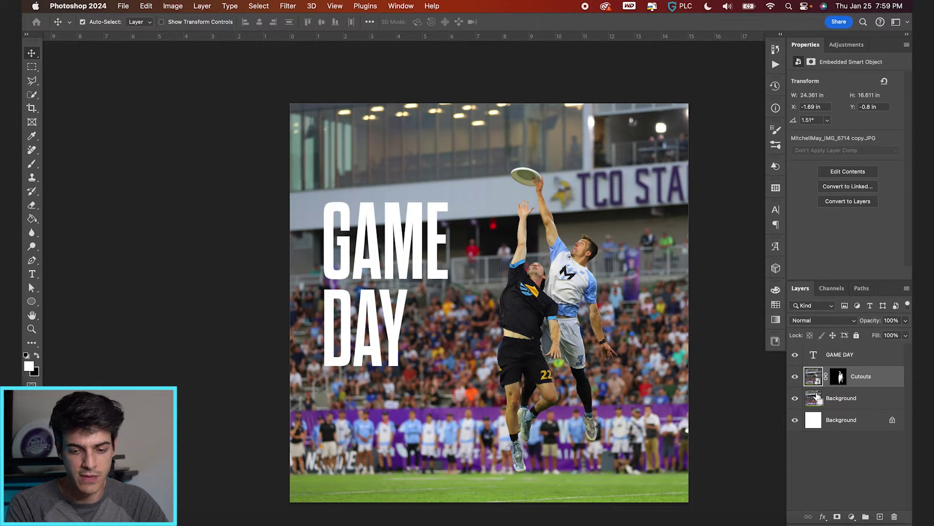
Step: Add a new layer above Cutouts and pick a Basics preset in the Gradient tool
key("super+shift+alt+n")
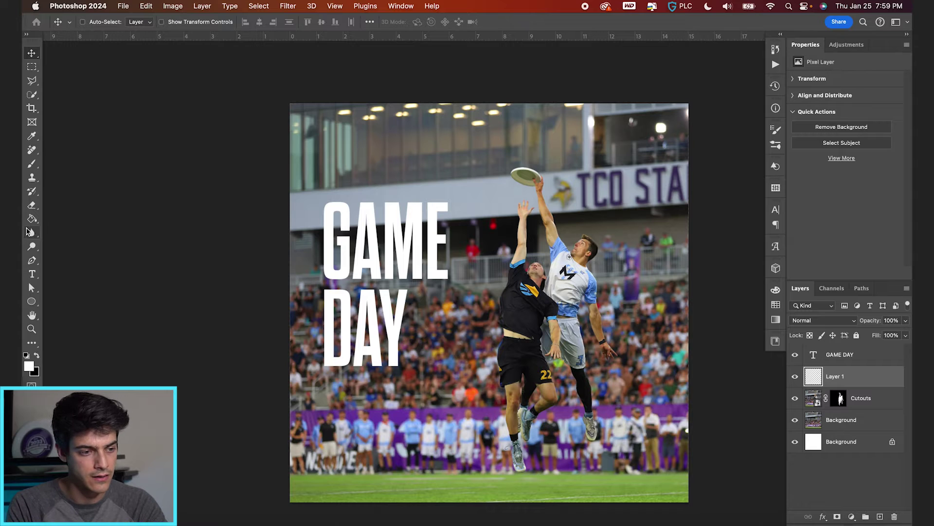
left_click(31, 219)
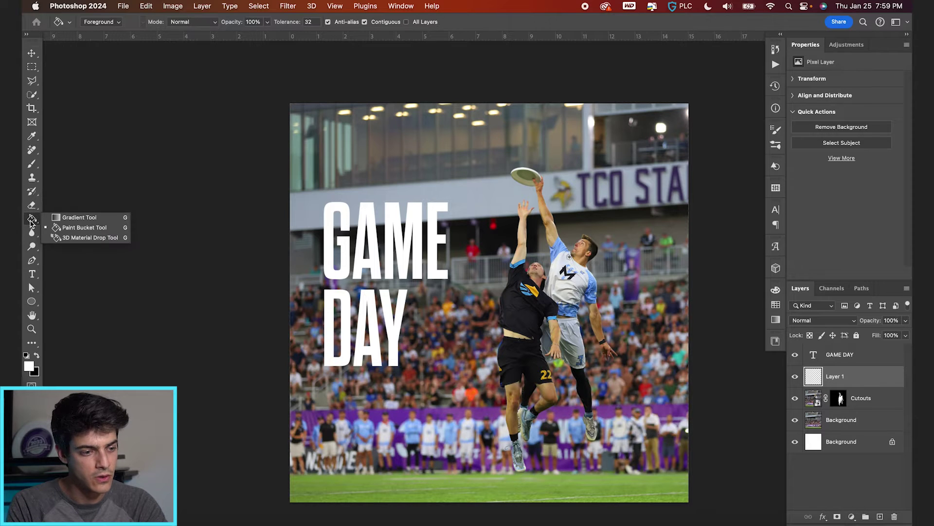
left_click(78, 217)
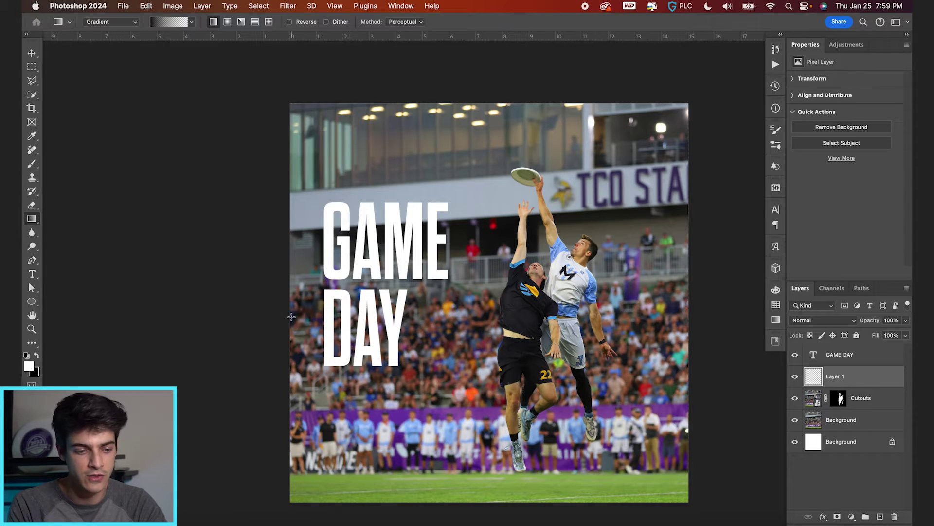
left_click(172, 22)
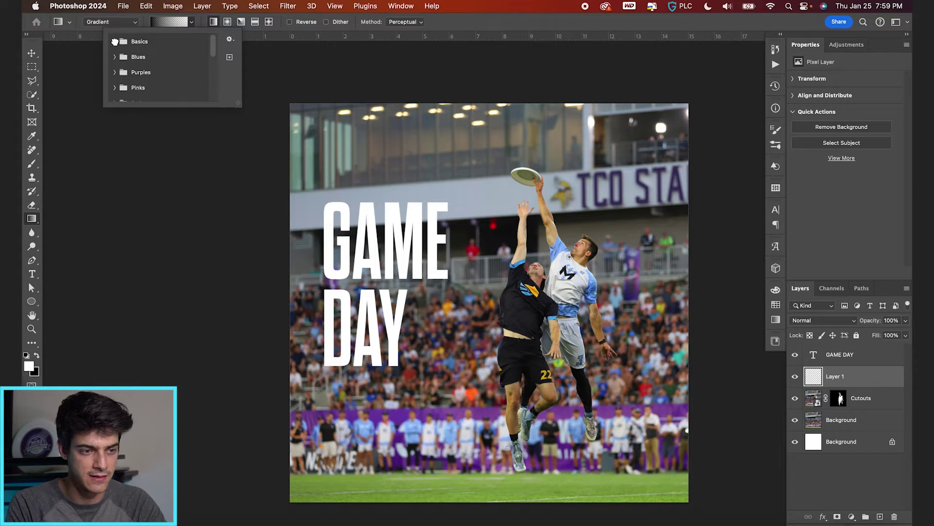
left_click(115, 42)
left_click(115, 41)
left_click(171, 22)
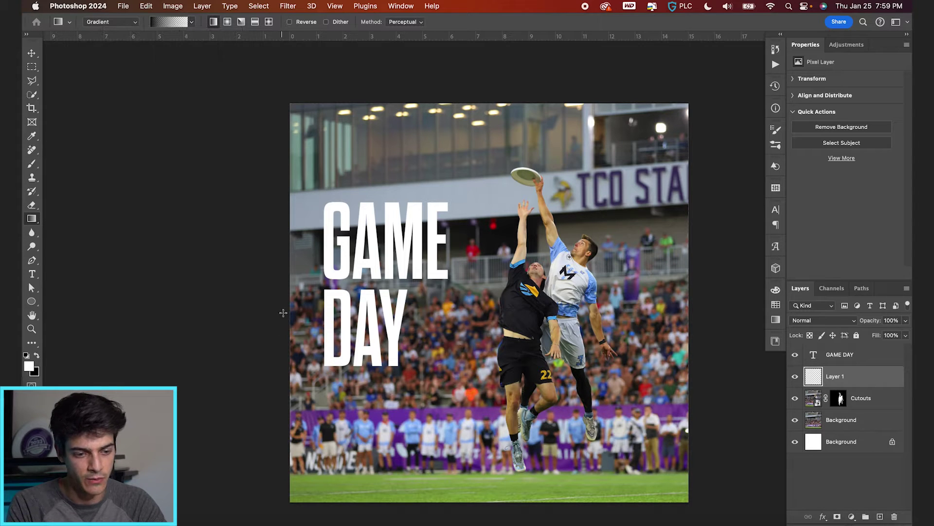
Step: Drag a black-to-transparent gradient across the left side, extending it past the edge
left_click_drag(283, 313, 521, 312)
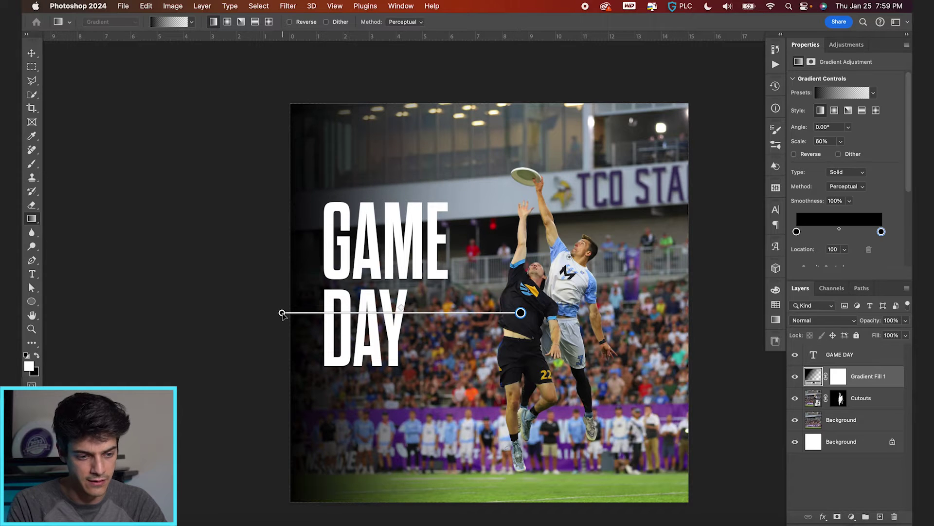
left_click_drag(283, 313, 249, 313)
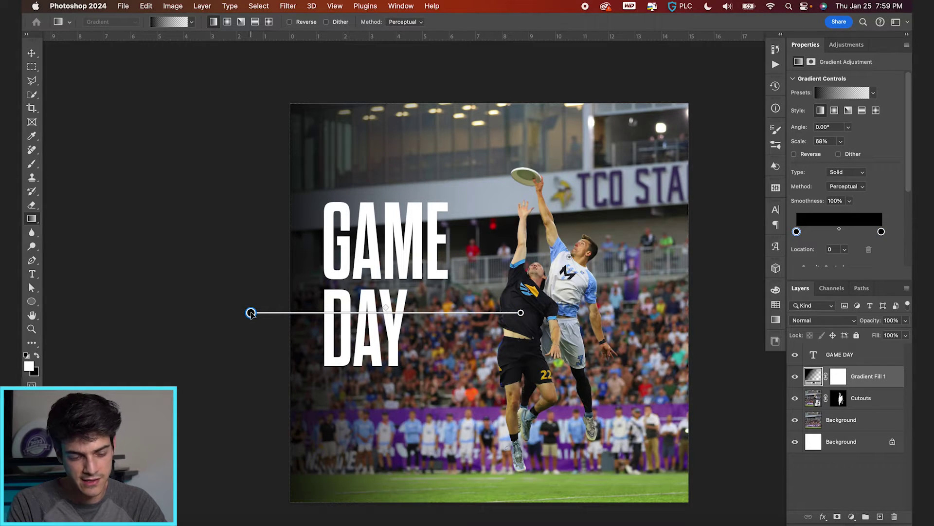
key("v")
left_click(370, 341)
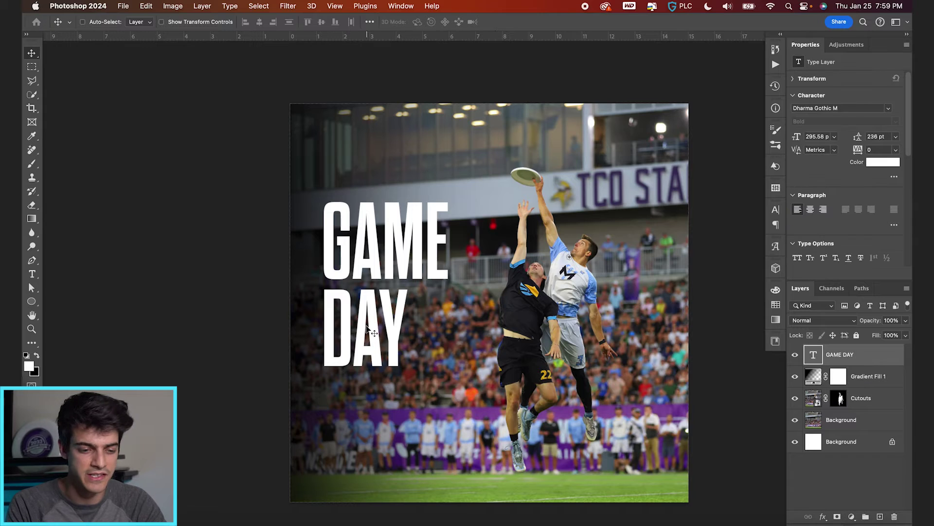
Step: Enlarge DAY to about 431 pt, set GAME DAY leading to 319 pt, and move it up
key("t")
double_click(363, 302)
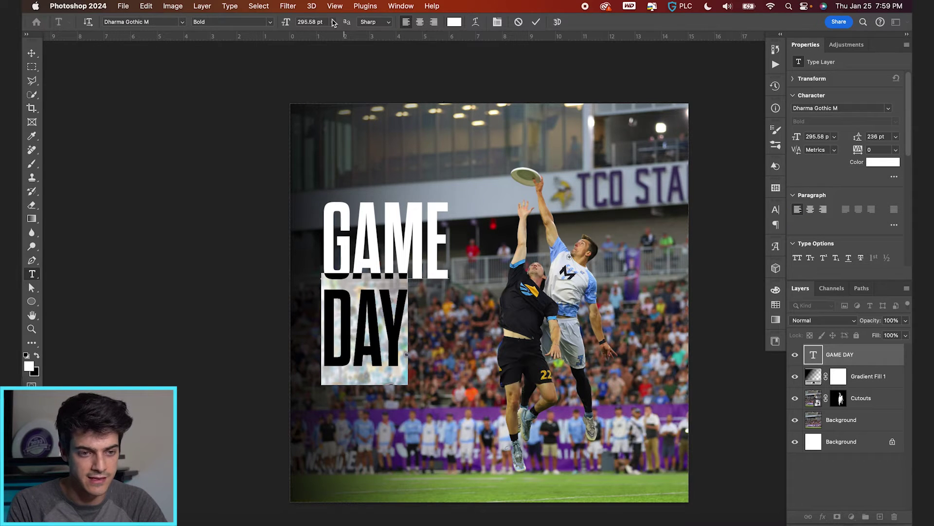
left_click_drag(289, 25, 362, 24)
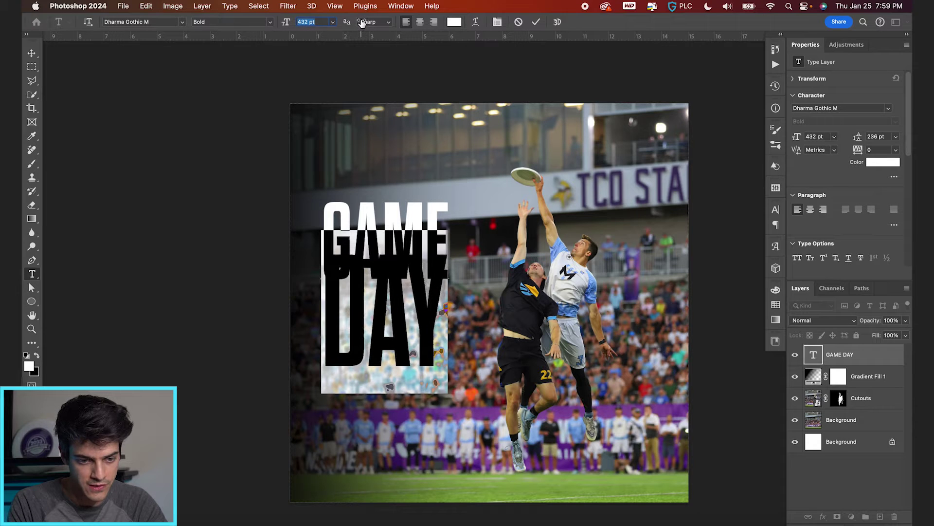
key("super+a")
key("super+t")
left_click_drag(714, 239, 761, 240)
left_click(536, 22)
key("v")
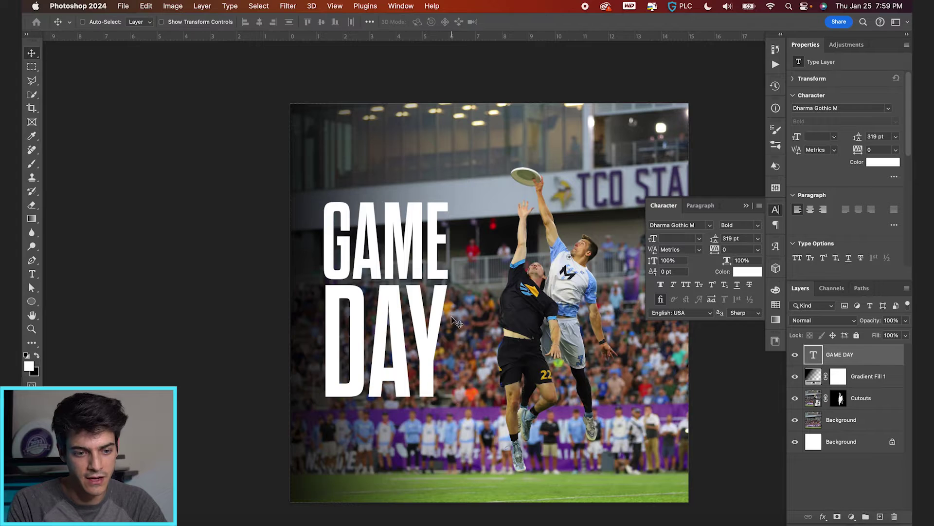
left_click_drag(453, 322, 452, 297)
Step: Duplicate the GAME DAY layer lower on the canvas and retype it as MIN VS. SLC
key("super+j")
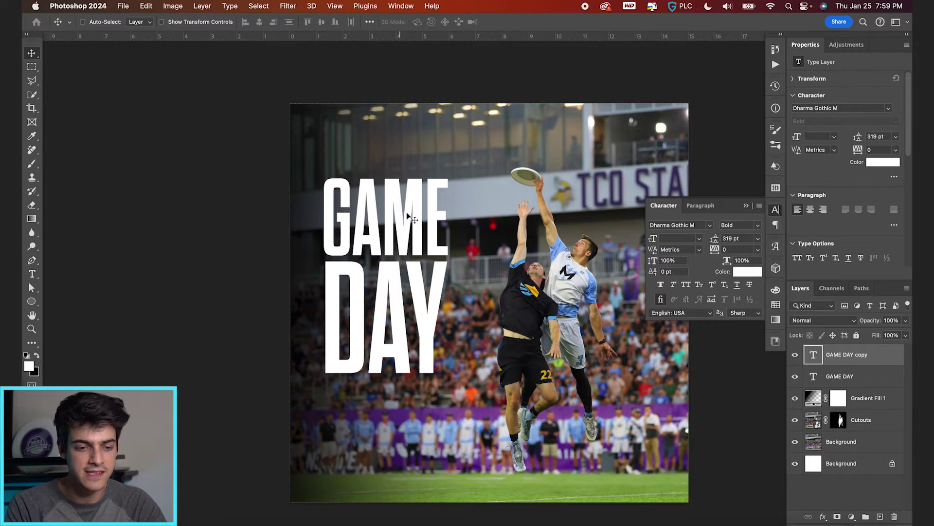
left_click_drag(408, 216, 407, 438)
key("t")
left_click(407, 437)
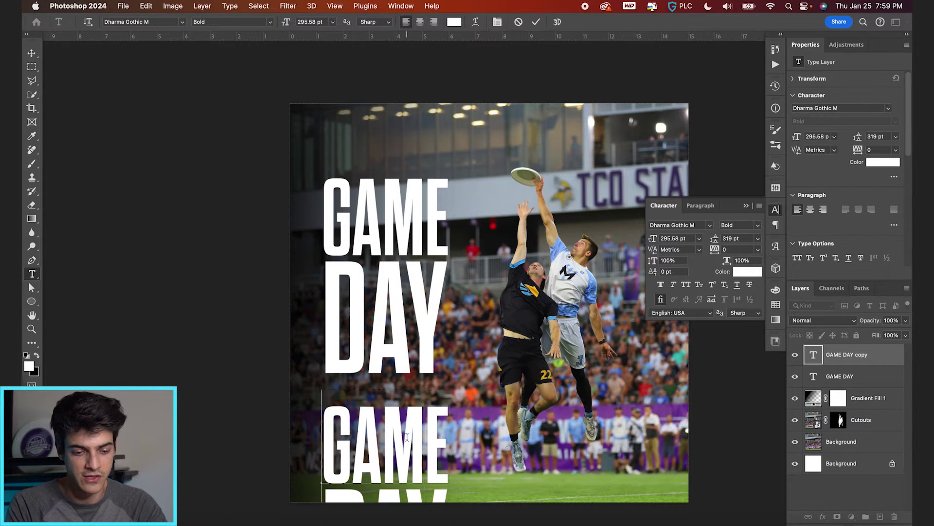
key("ctrl+a")
type("MIN VS.")
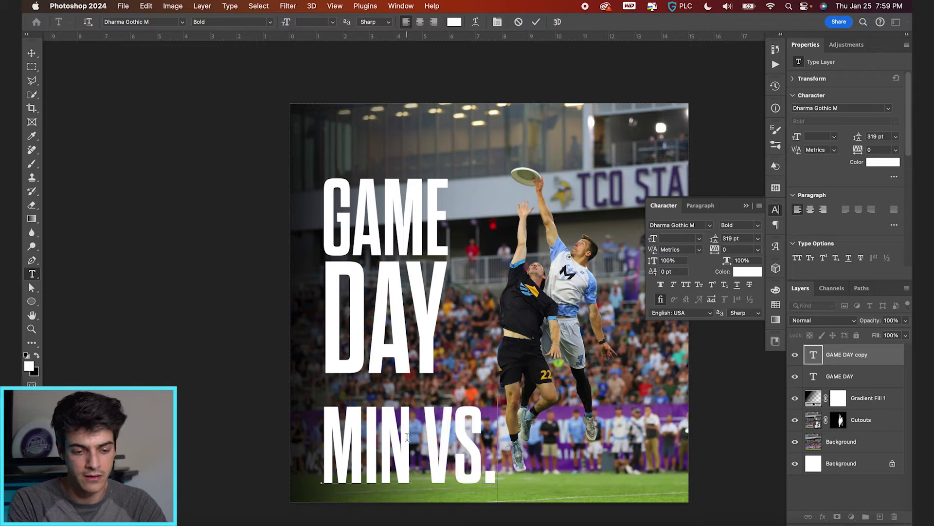
type(" SLC")
Step: Set the match text to 120 pt with 100 pt leading and place it beneath GAME DAY
key("ctrl+a")
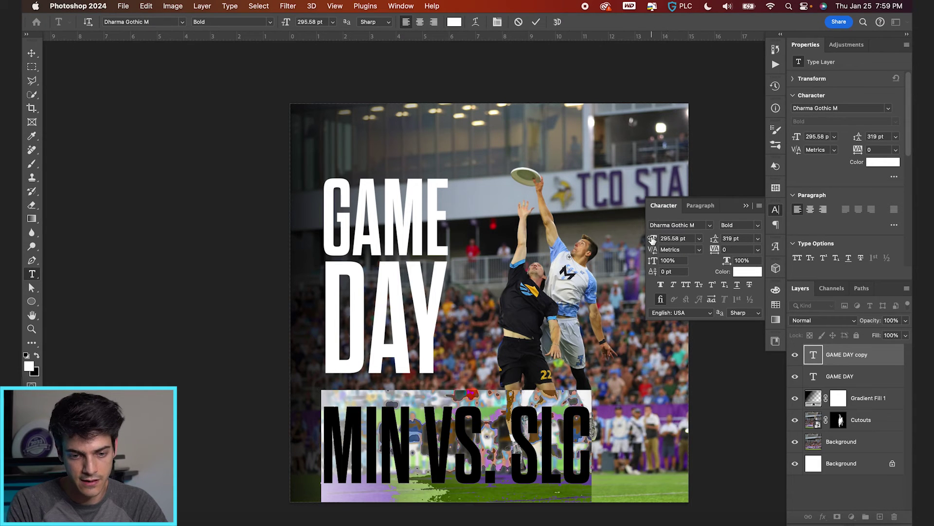
left_click_drag(652, 239, 555, 244)
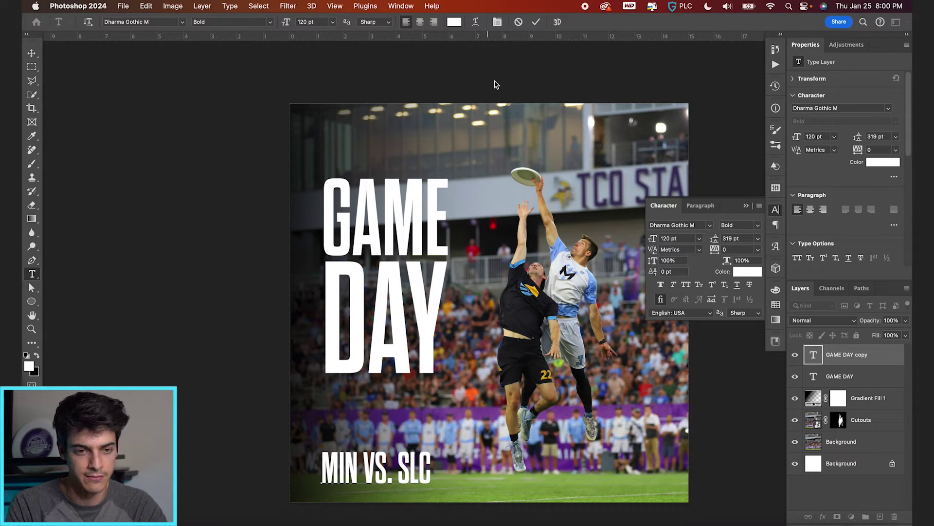
left_click(540, 22)
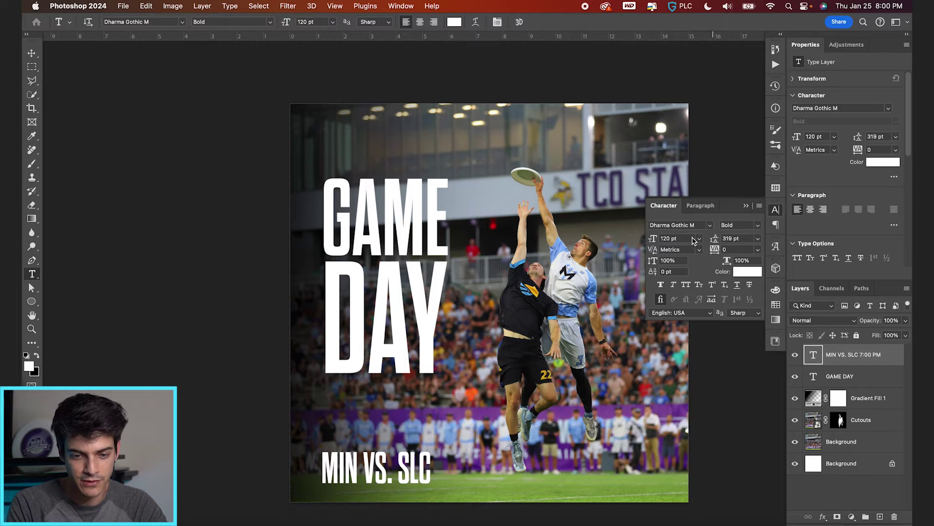
left_click_drag(714, 238, 598, 245)
key("v")
left_click_drag(432, 450, 430, 386)
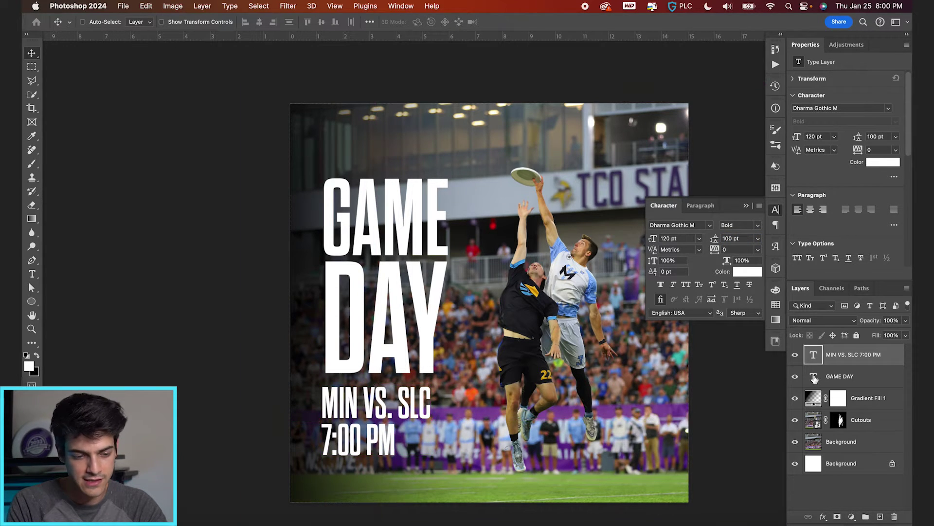
Step: Group the GAME DAY and MIN VS. SLC layers into Group 1 and align it to the canvas's vertical centre
key("super+0")
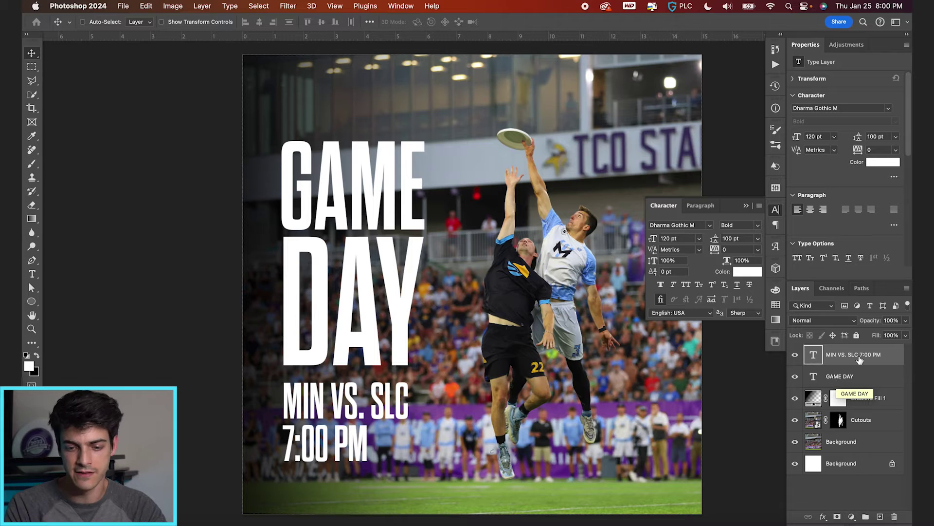
left_click(839, 377, "shift")
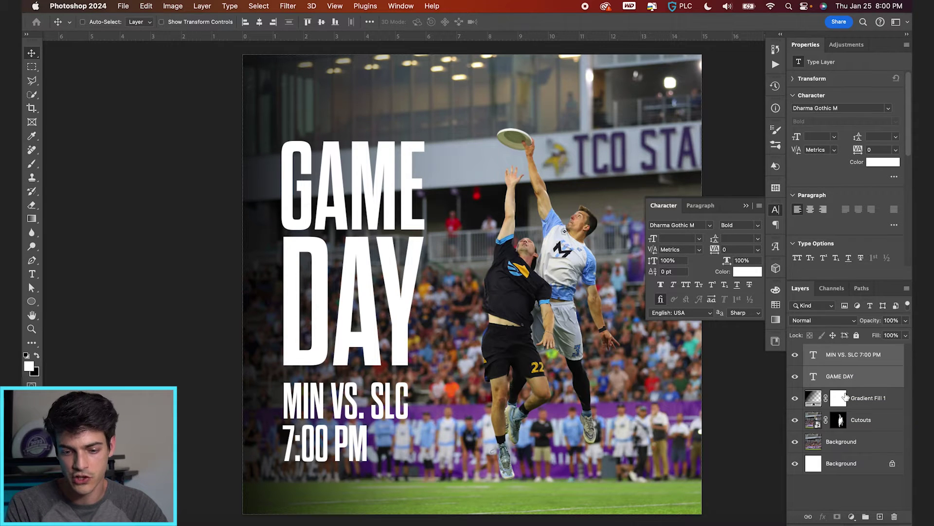
left_click(865, 517)
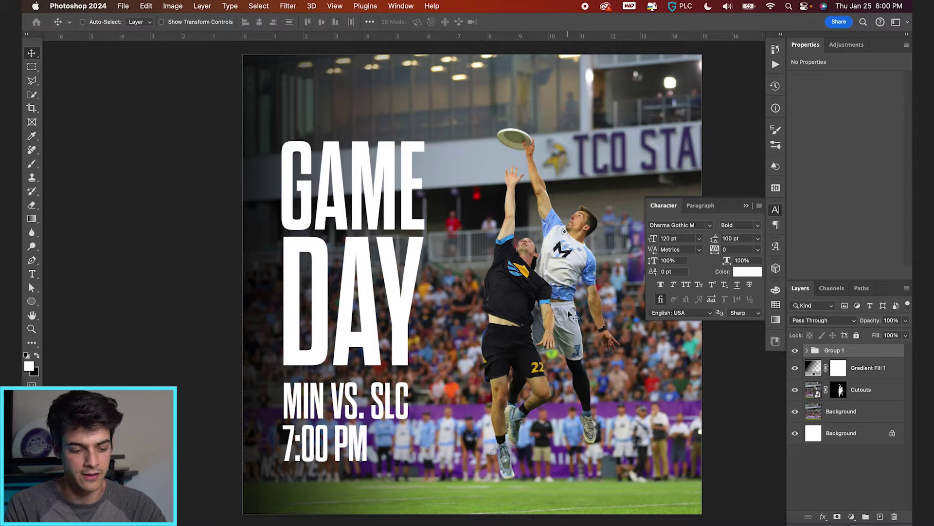
key("super+a")
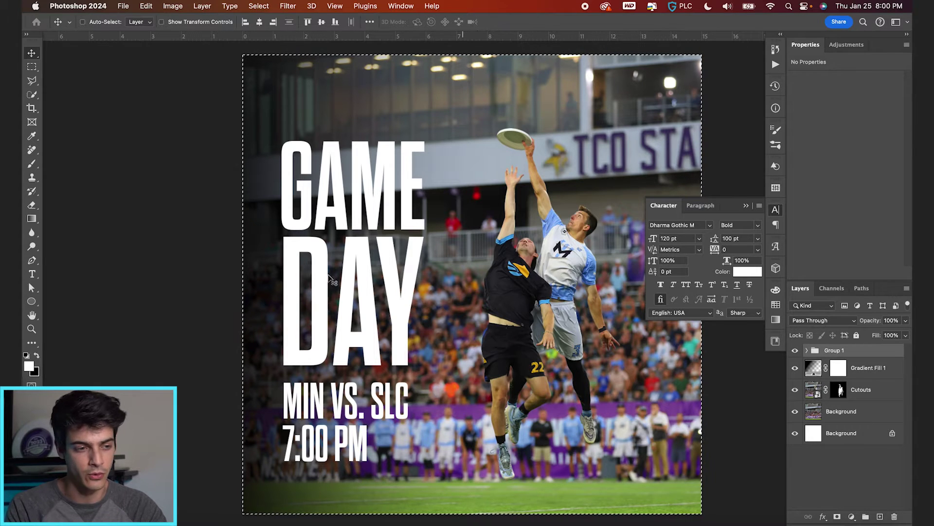
left_click(321, 22)
key("super+d")
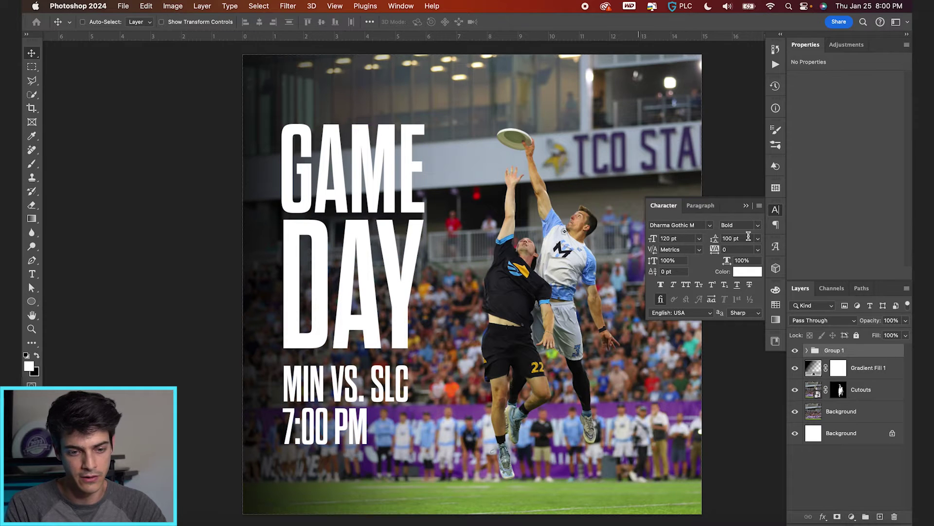
left_click(743, 205)
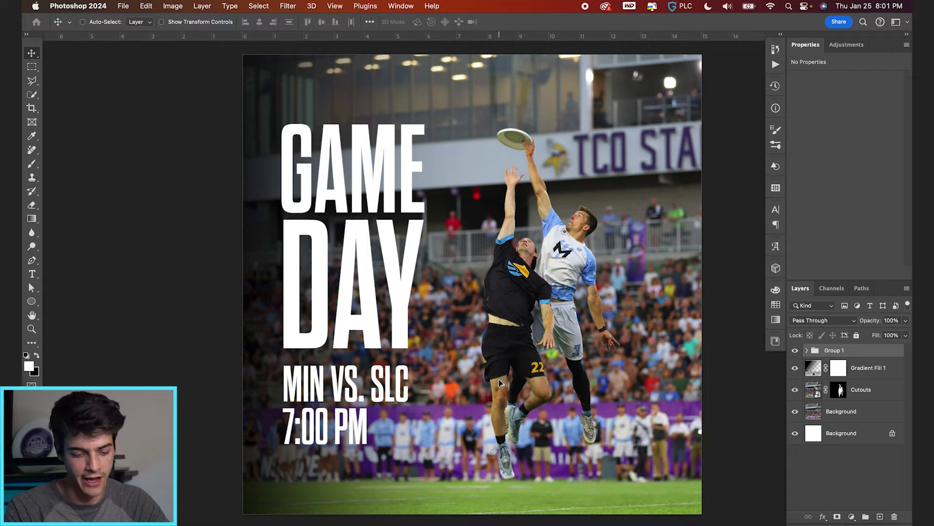
key("super+alt+shift+n")
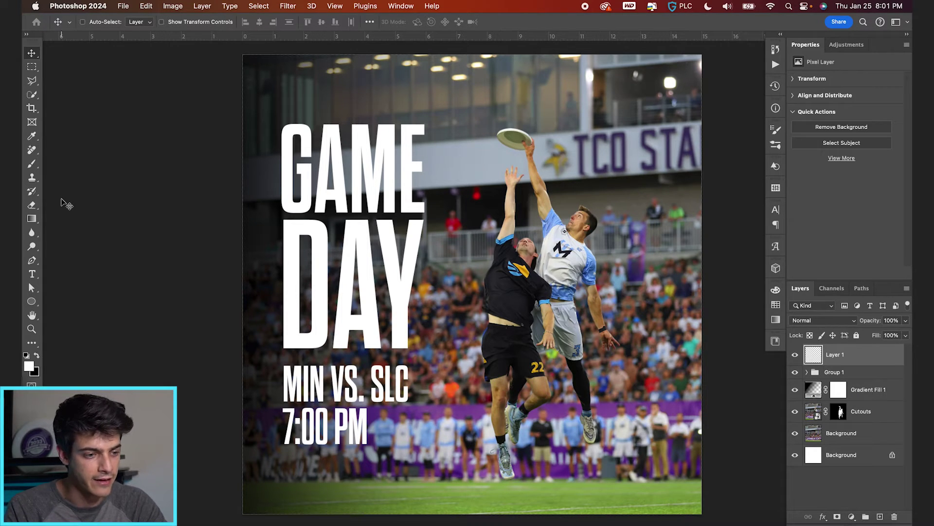
Step: Fill Layer 1 solid black with the Paint Bucket and scale its height to 50%
key("g")
key("shift+g")
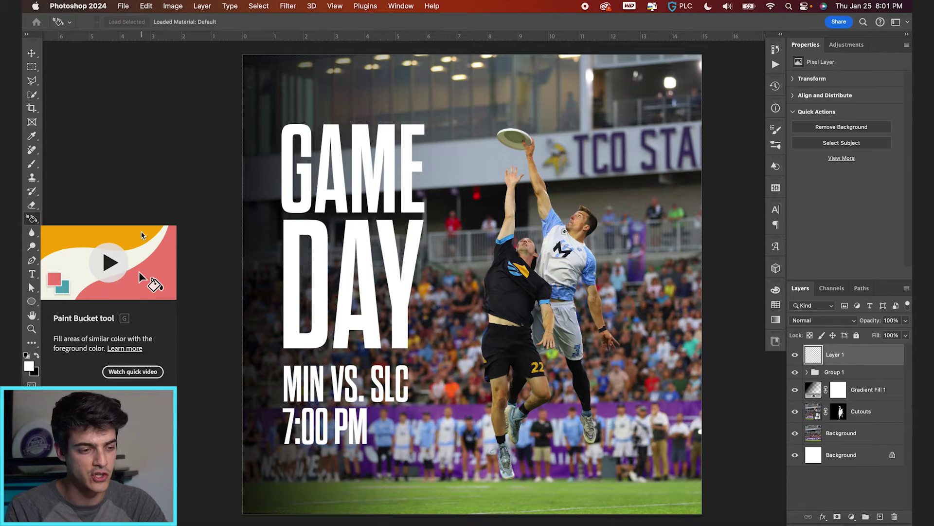
key("x")
left_click(482, 354)
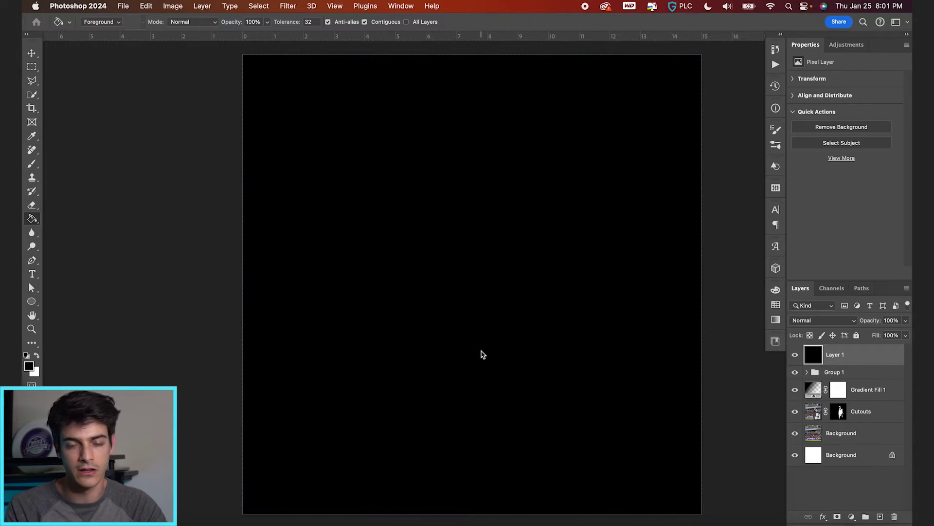
key("super+t")
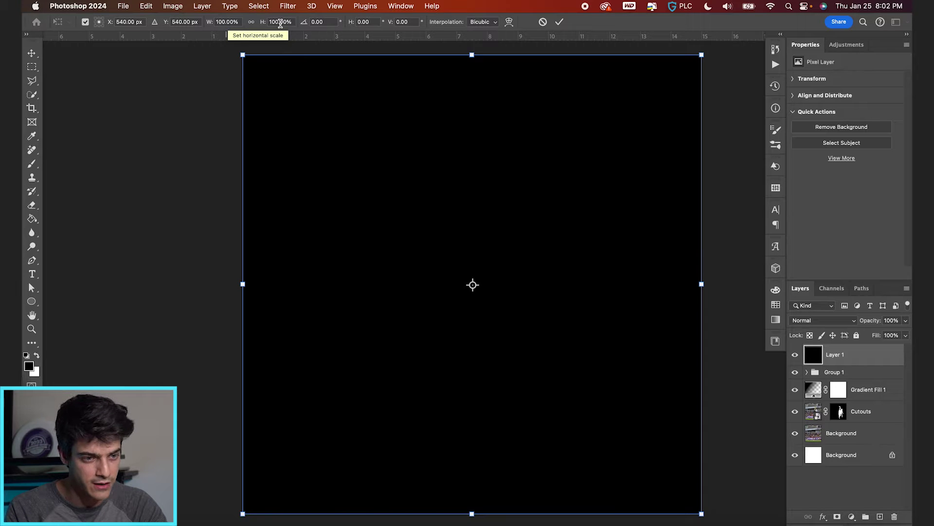
left_click(285, 21)
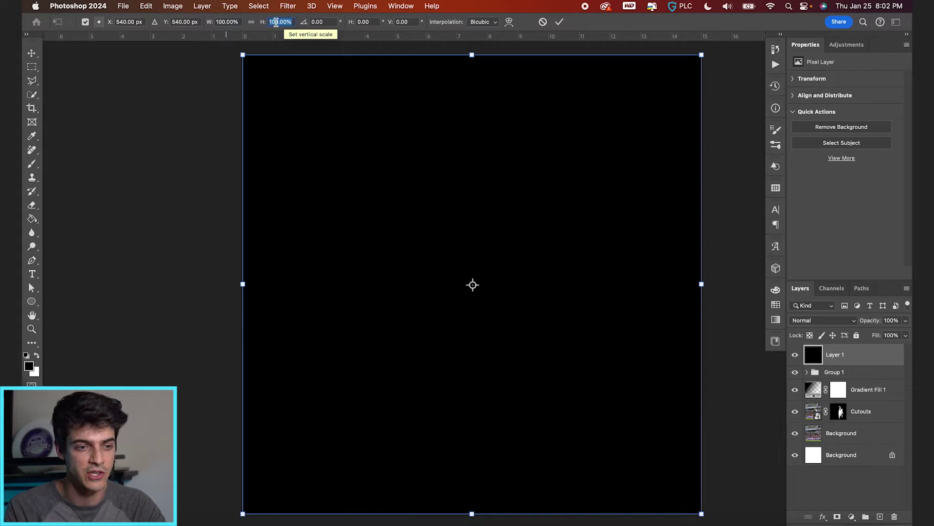
type("50")
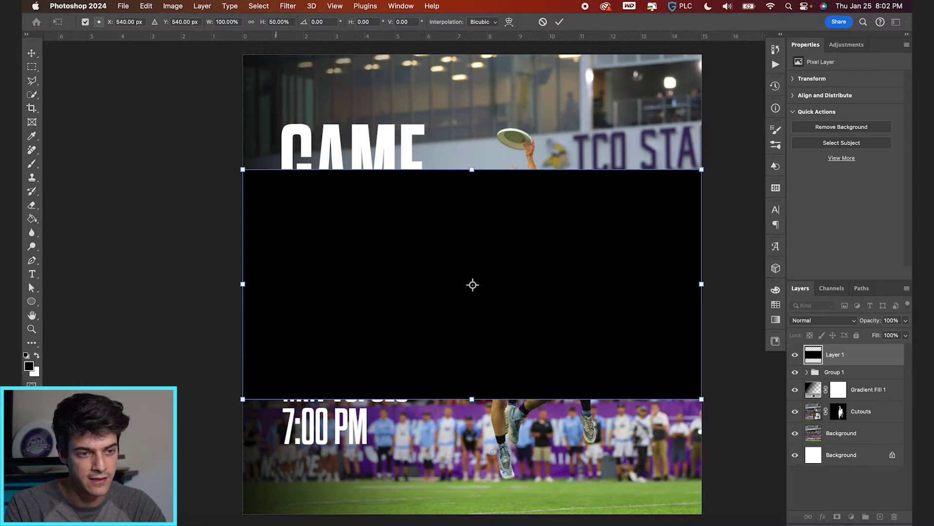
key("Return")
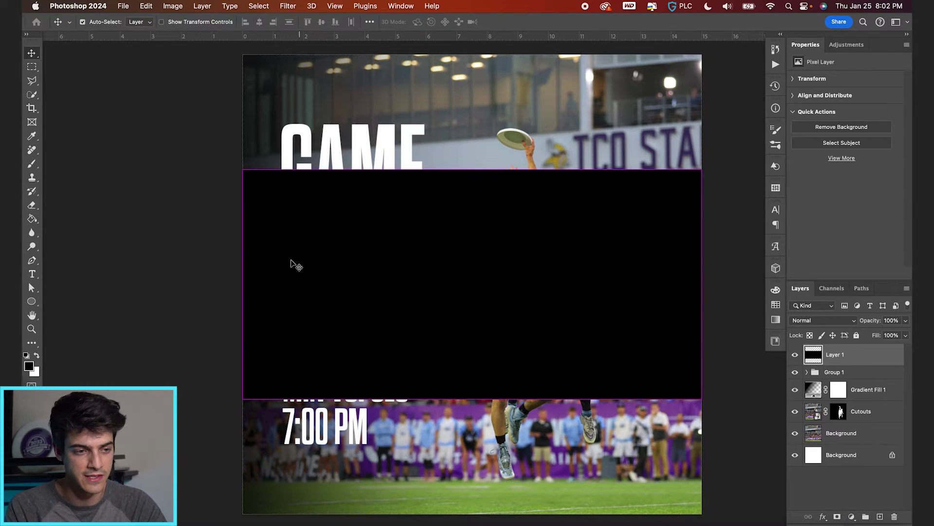
key("super+a")
left_click(307, 23)
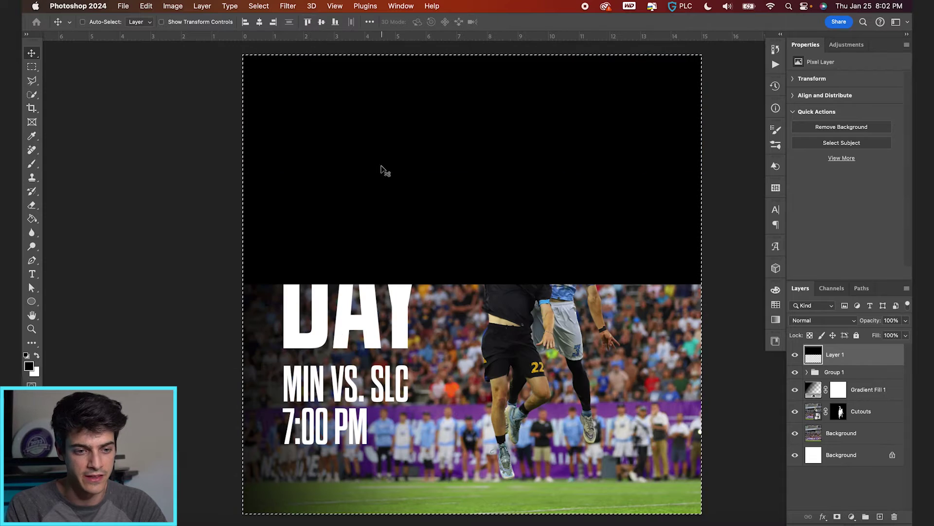
key("super+d")
key("super+j")
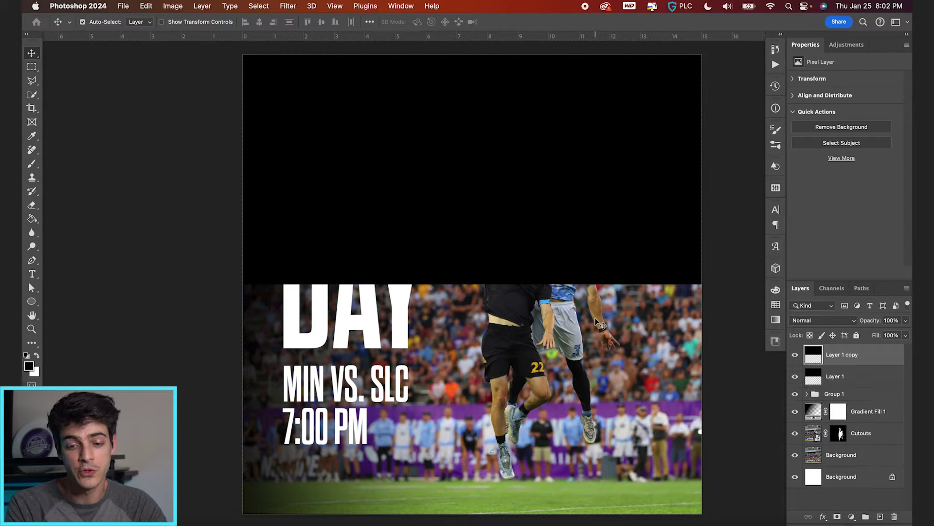
key("super+a")
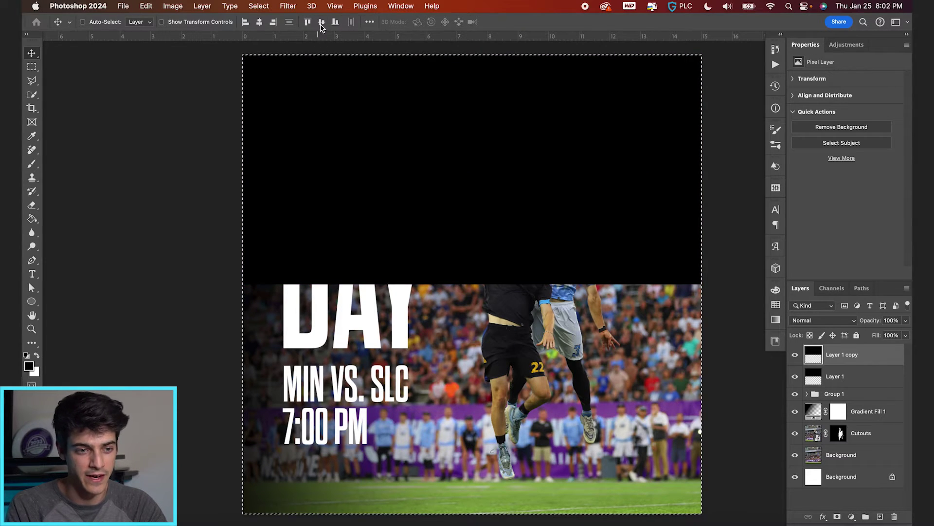
left_click(334, 22)
key("super+d")
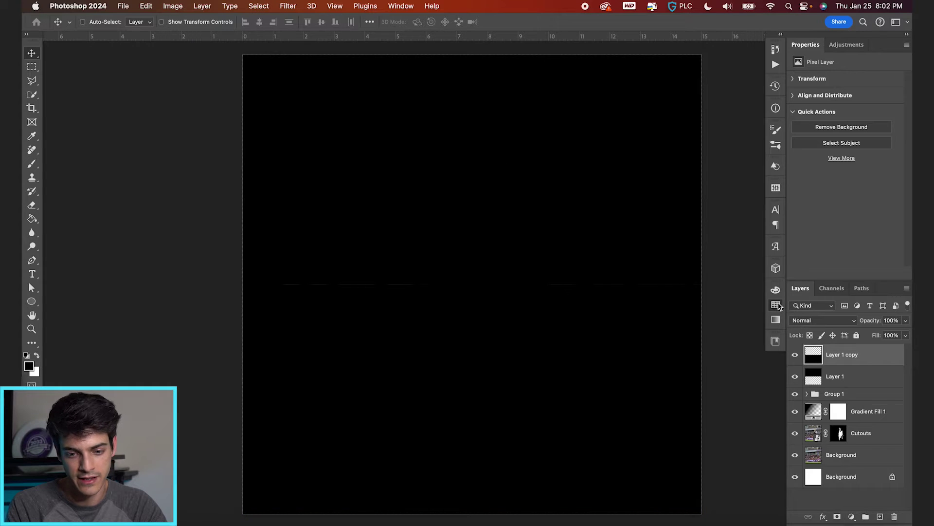
left_click(776, 304)
left_click(670, 394)
key("g")
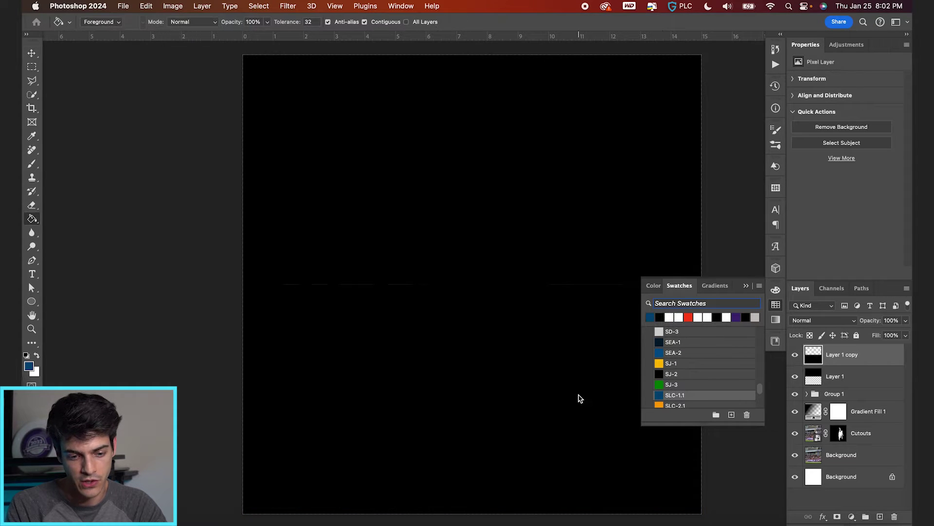
left_click(578, 396)
left_click(795, 355)
left_click(795, 354)
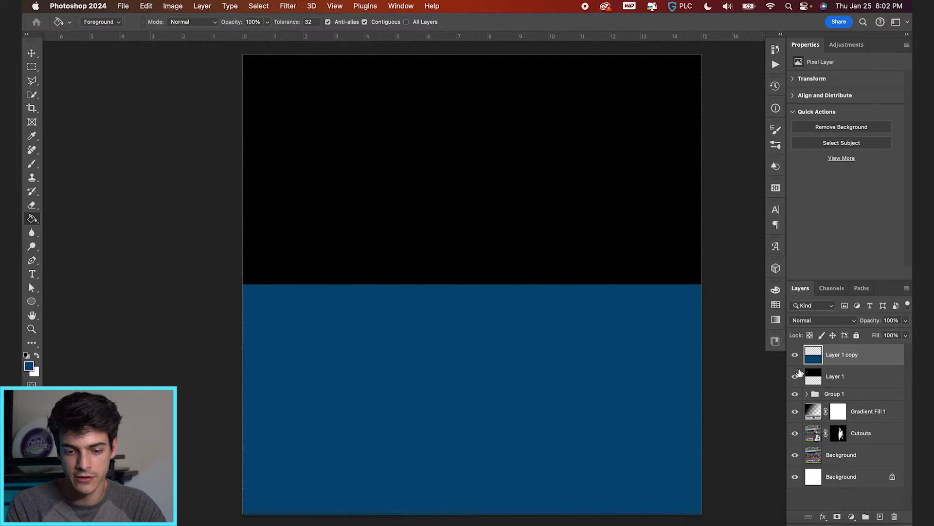
left_click(795, 376)
left_click(795, 376)
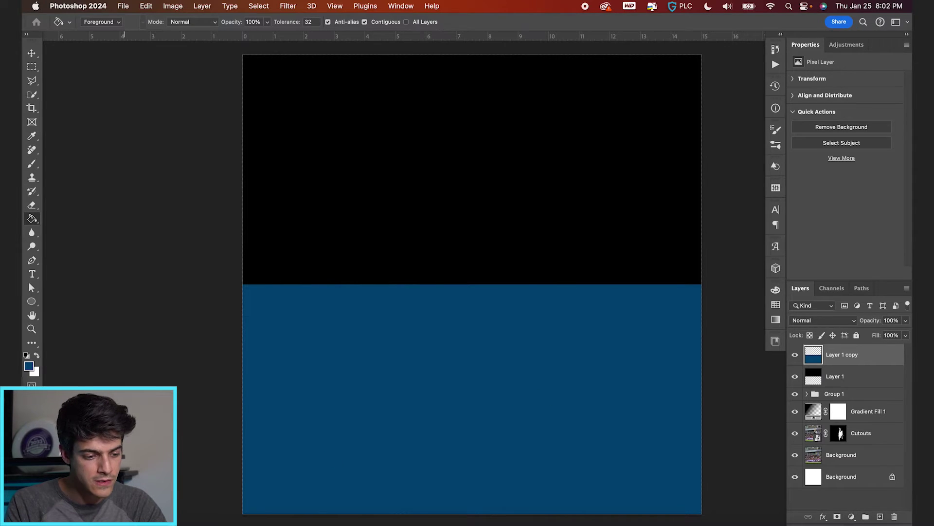
Step: Place MIN-Logo-WhiteBlue.ai below the blue layer and enlarge it toward the upper left
key("super+Tab")
left_click_drag(573, 128, 632, 312)
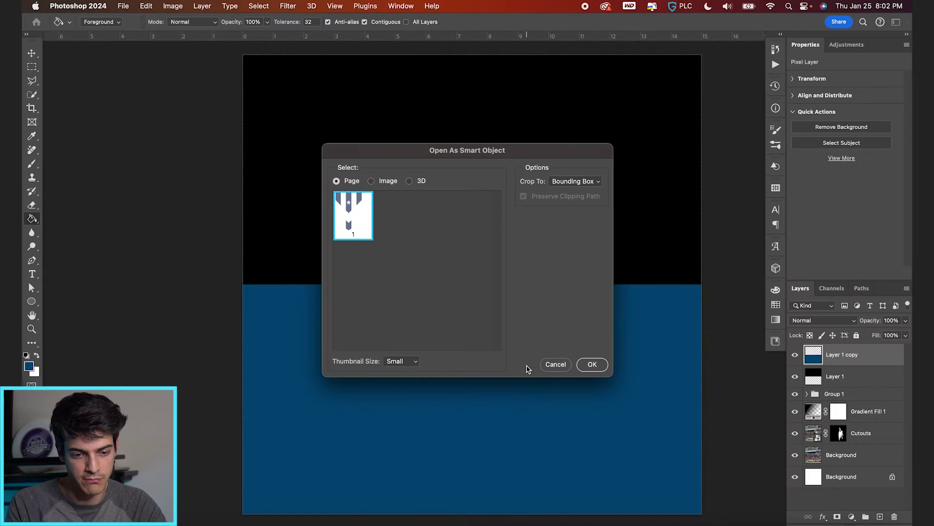
left_click(592, 365)
key("Return")
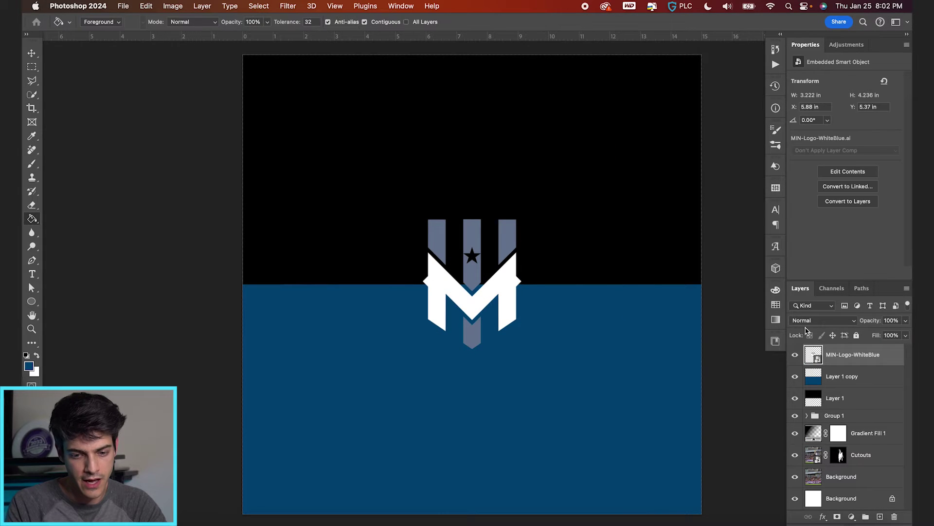
left_click_drag(809, 359, 811, 387)
key("super+t")
left_click_drag(518, 239, 584, 88)
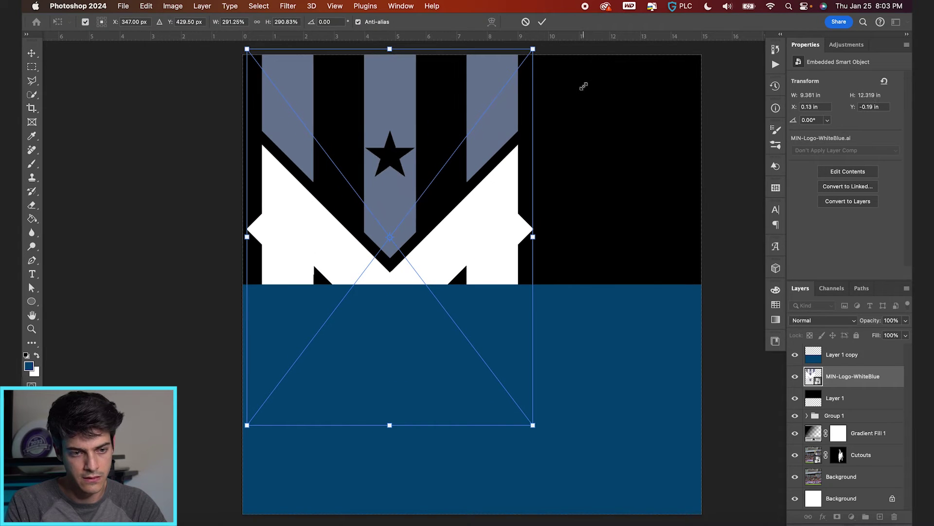
key("Return")
left_click_drag(560, 154, 488, 129)
Step: Place Logo-SLC4.png on top, clip it to the blue half and clip MIN to the black half
key("super+Tab")
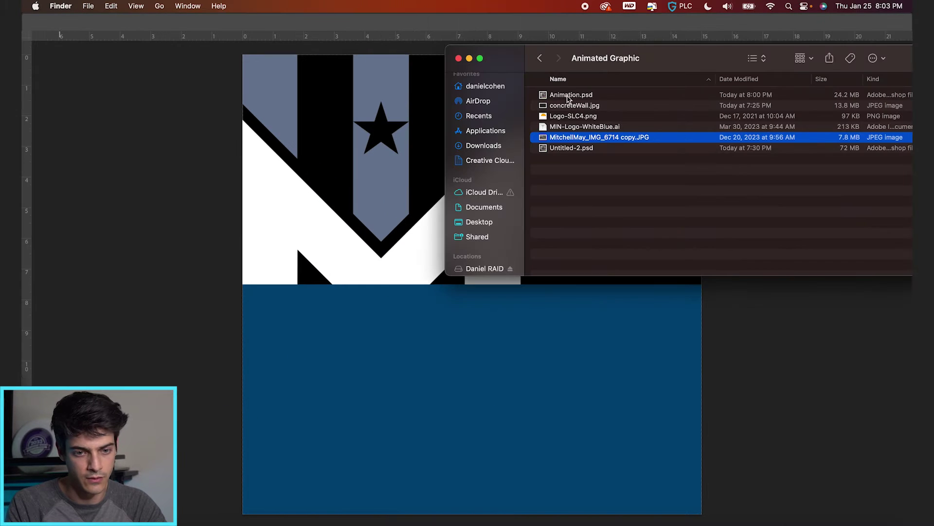
left_click(449, 372)
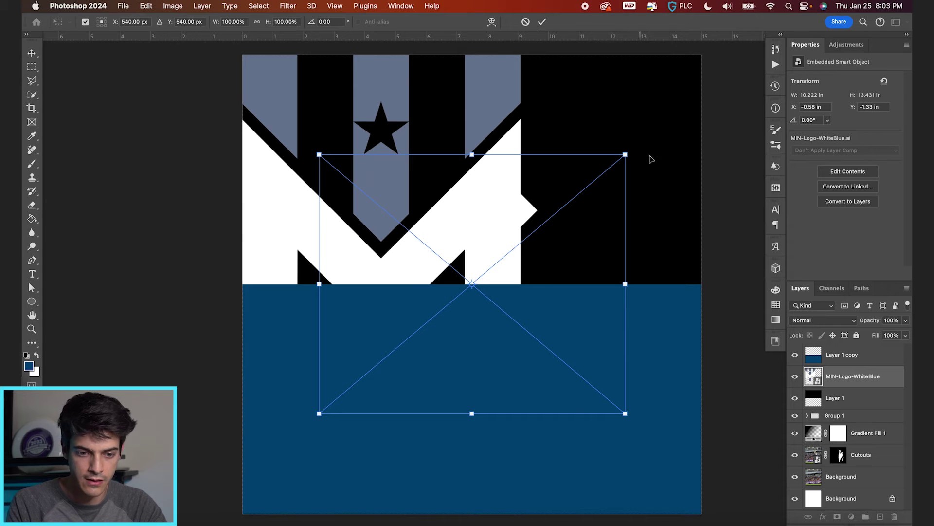
key("Return")
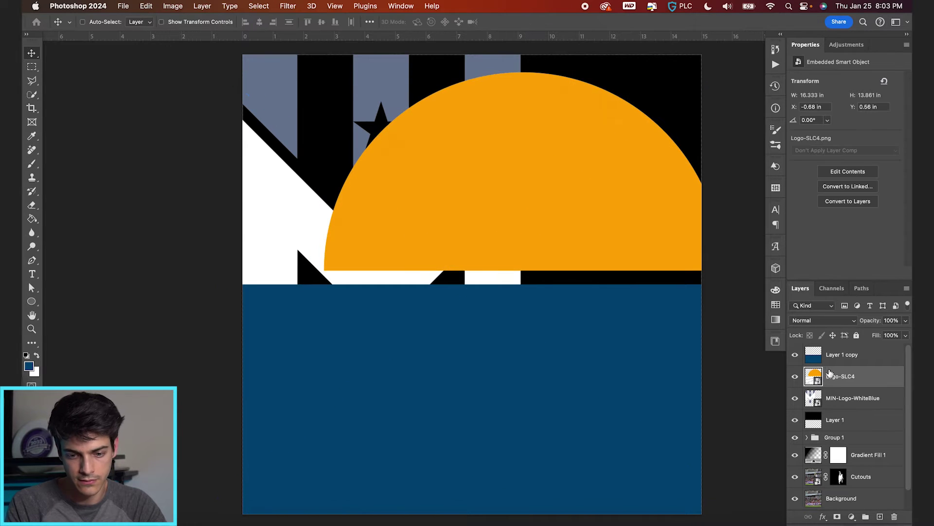
left_click_drag(818, 377, 815, 348)
left_click_drag(488, 212, 595, 352)
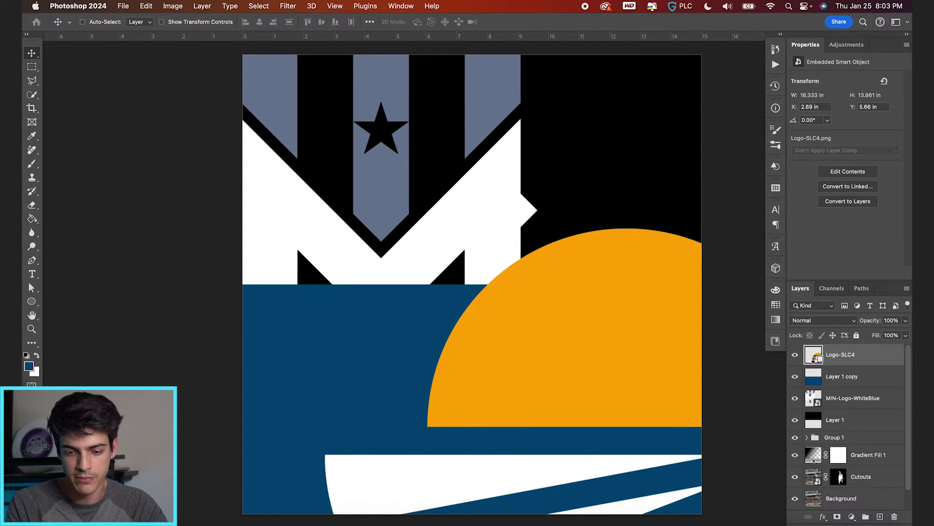
left_click(813, 364, "alt")
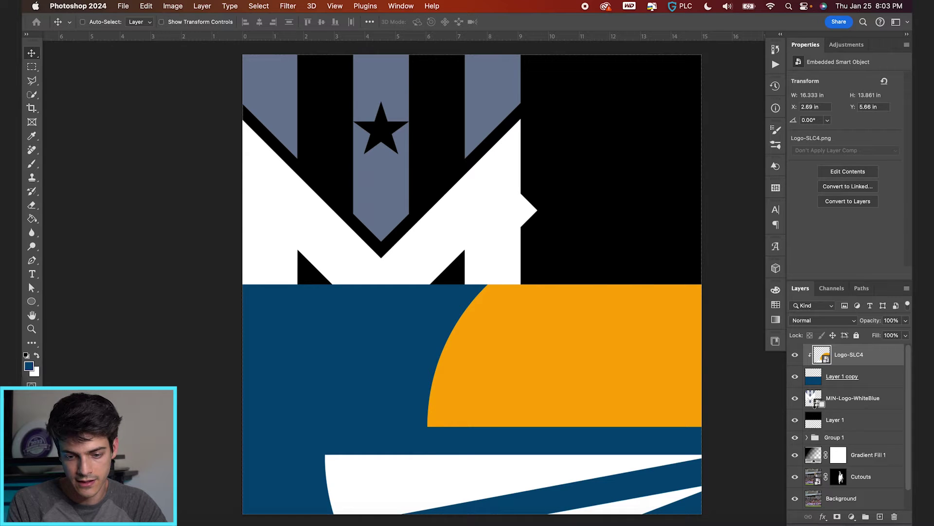
left_click(816, 407, "alt")
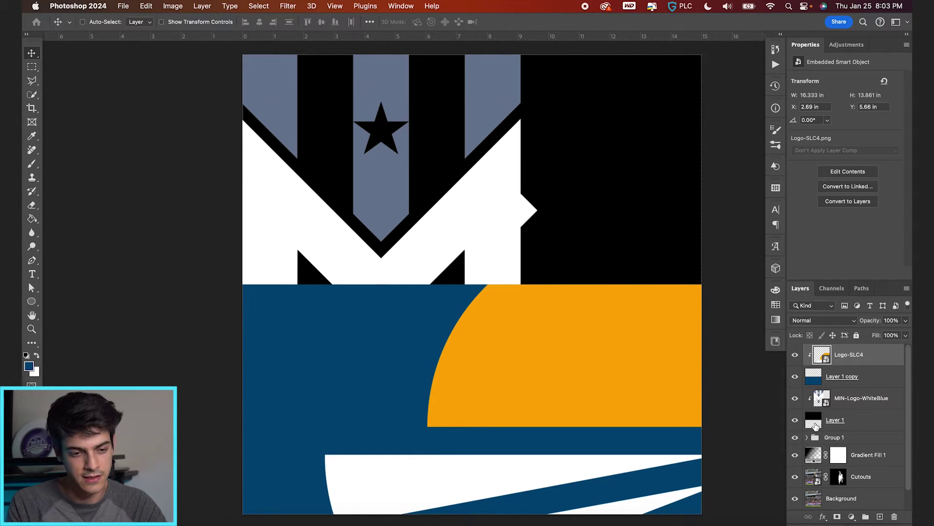
left_click_drag(650, 452, 653, 434)
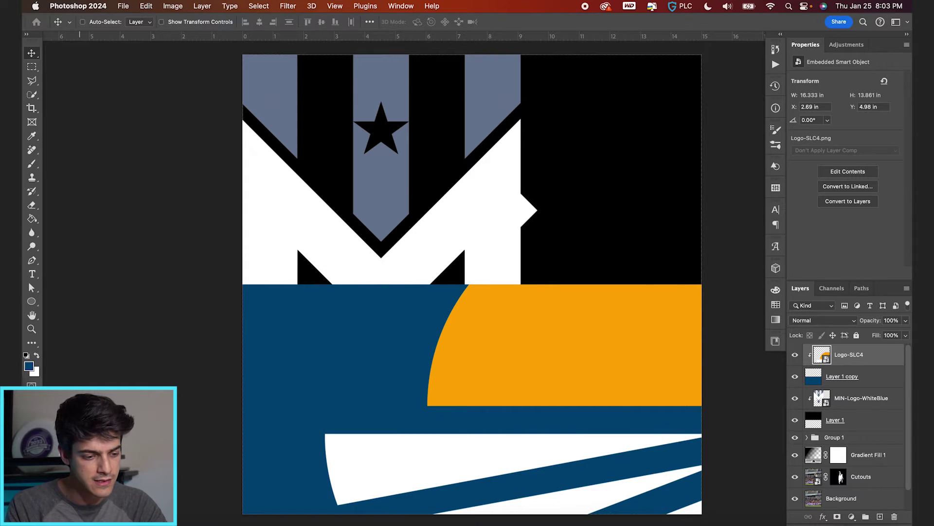
Step: Place concreteWall.jpg, duplicate it beneath the blue layer, and clip the copies into each half
key("super+Tab")
left_click_drag(573, 108, 517, 407)
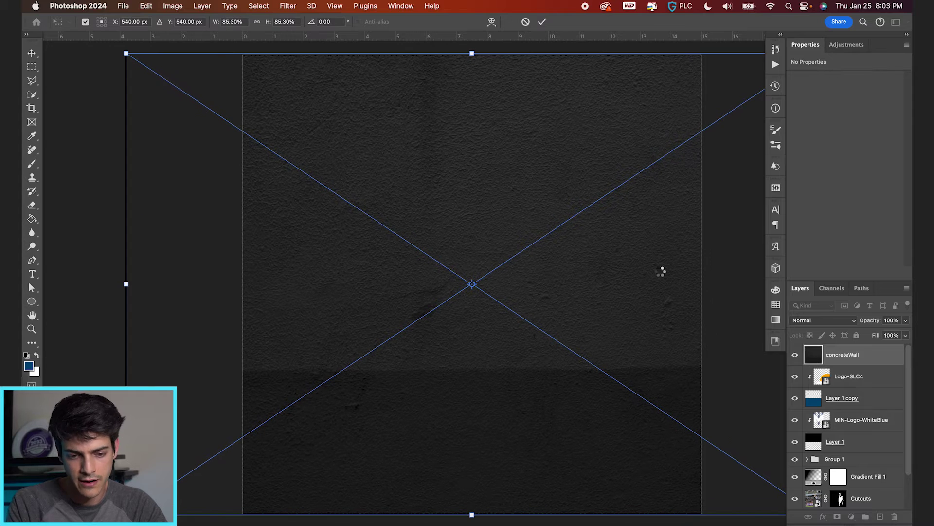
key("Return")
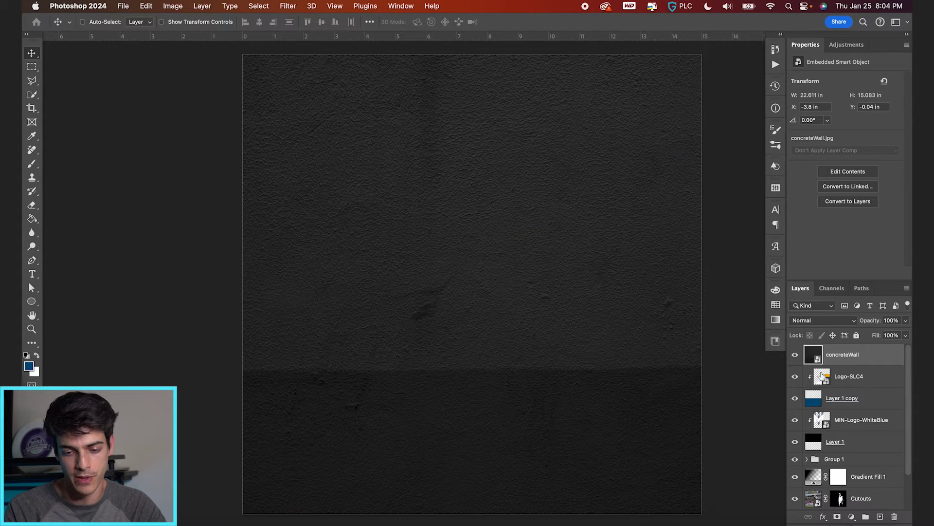
left_click_drag(817, 360, 822, 409)
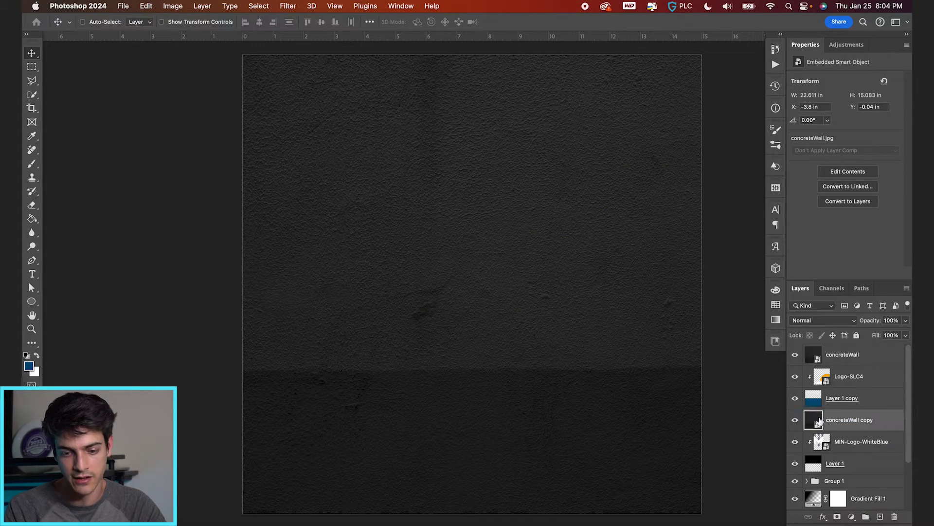
left_click(820, 365, "alt")
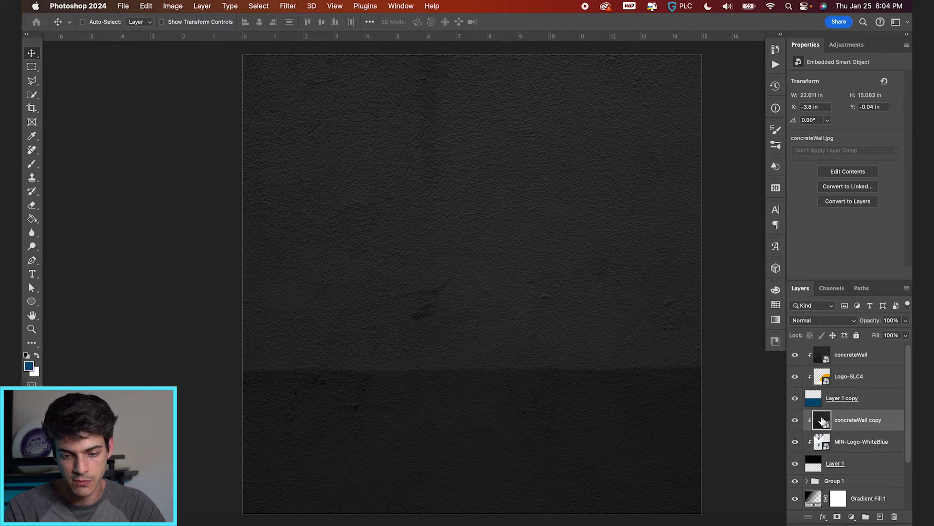
Step: Set both concrete wall layers to Screen blend mode at 50% fill
left_click(856, 360, "super")
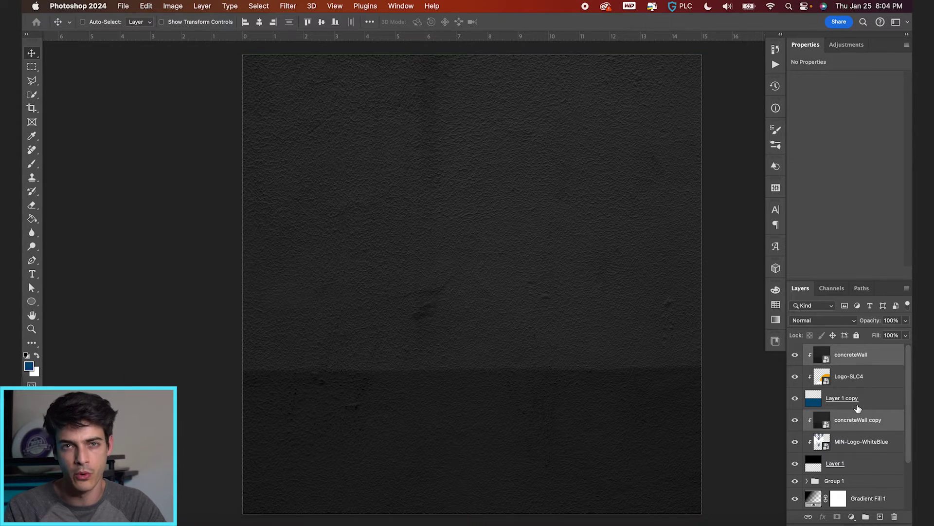
left_click(820, 320)
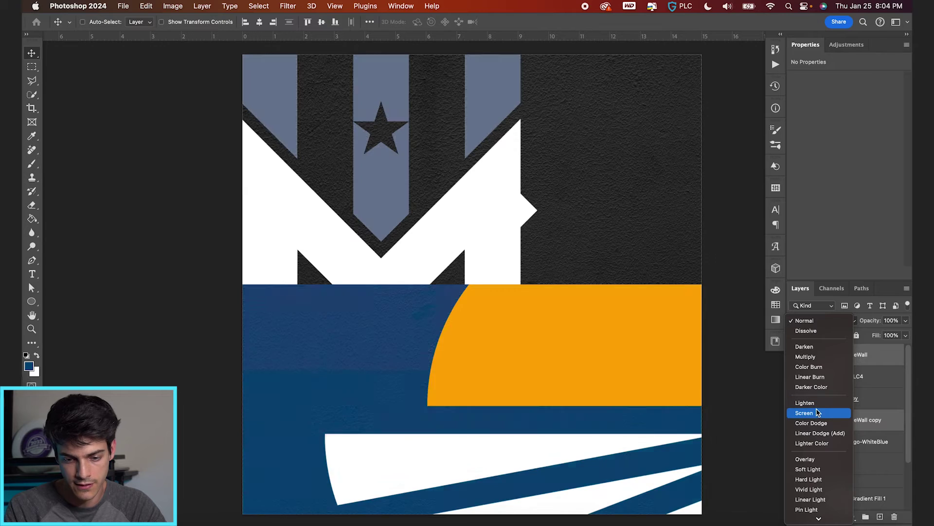
left_click(817, 413)
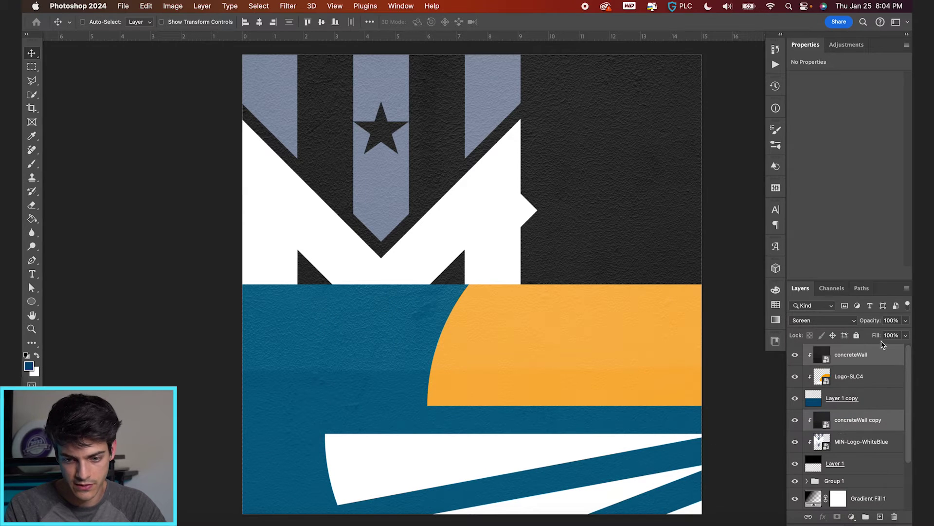
left_click_drag(877, 336, 851, 339)
left_click(825, 359)
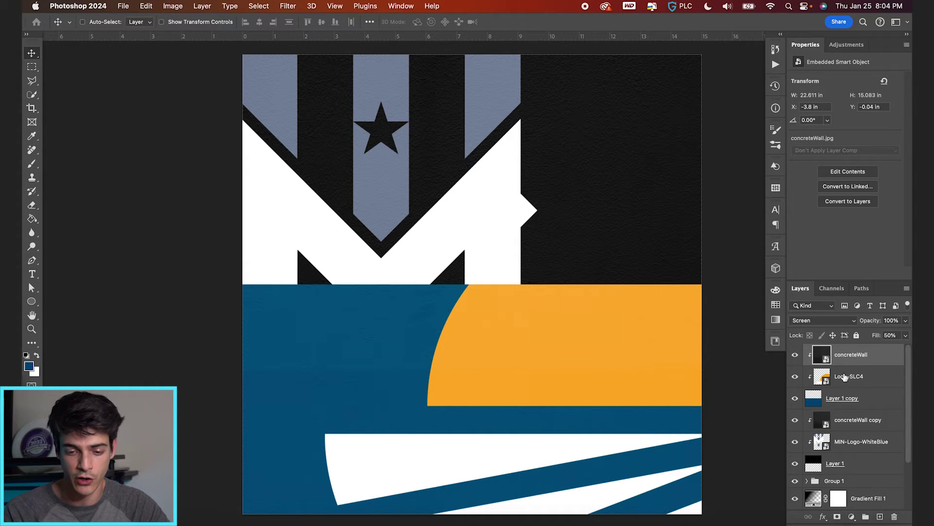
Step: Stamp a merged copy into new Layer 2, convert it to a smart object, and hide it
key("super+shift+alt+n")
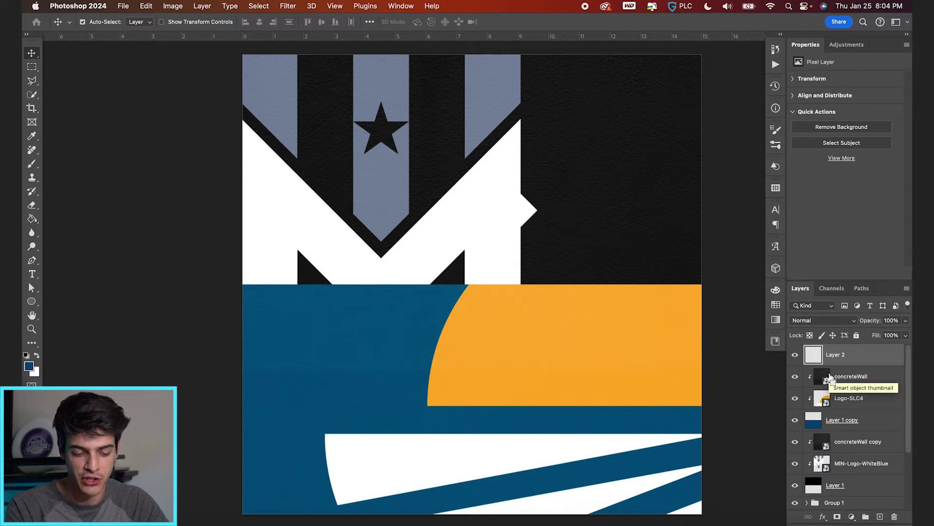
key("super+shift+alt+e")
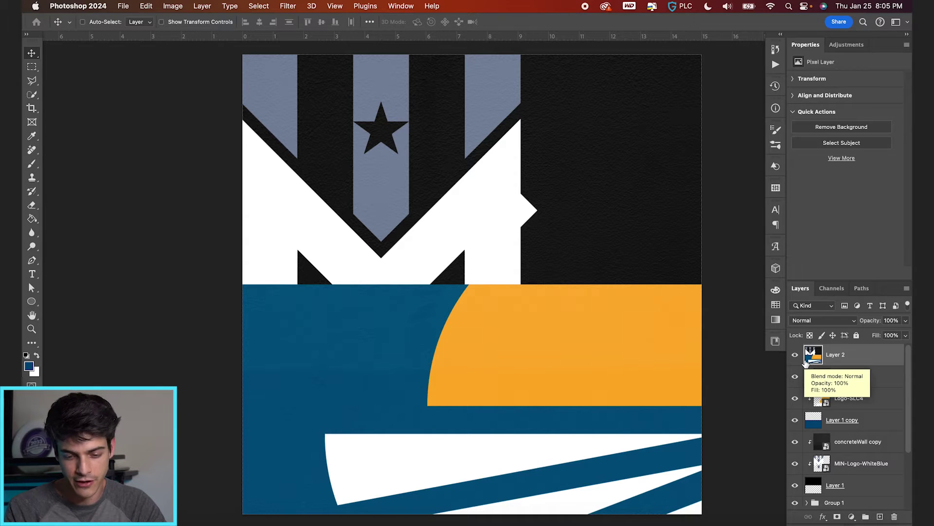
left_click(286, 6)
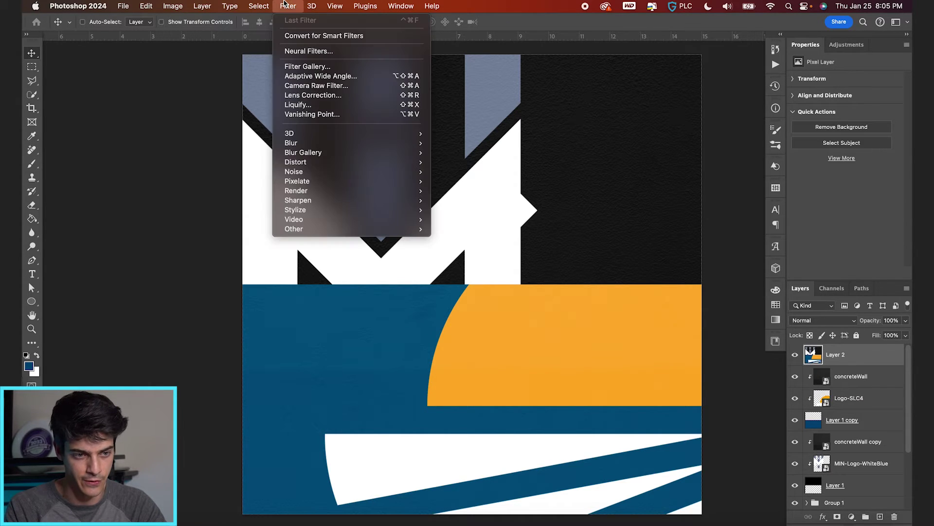
left_click(307, 36)
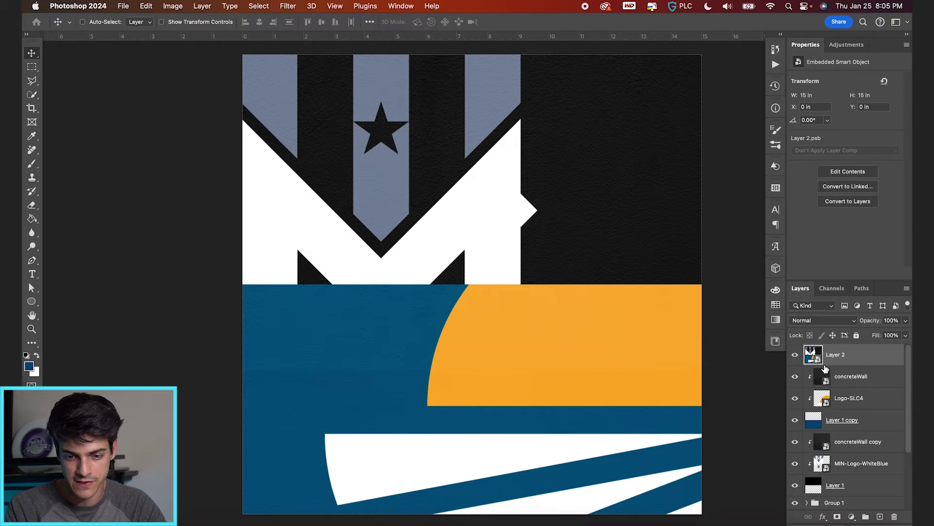
left_click(795, 355)
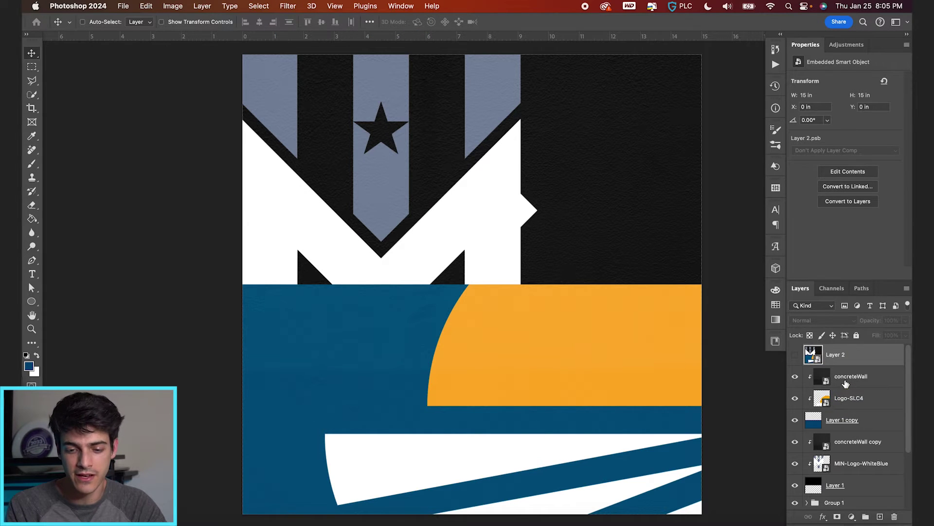
Step: Combine concreteWall, Logo-SLC4 and Layer 1 copy into one smart object and shift it right
left_click(833, 380)
left_click(835, 424, "shift")
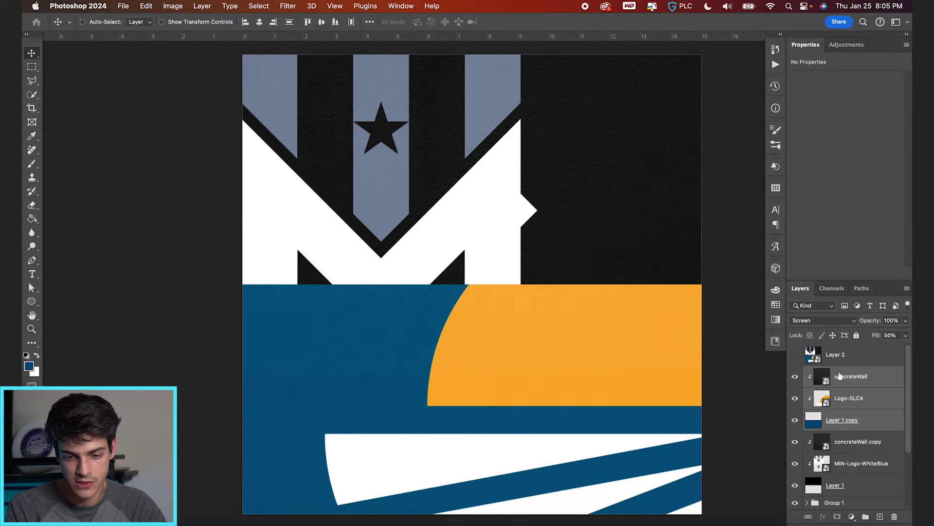
left_click(287, 5)
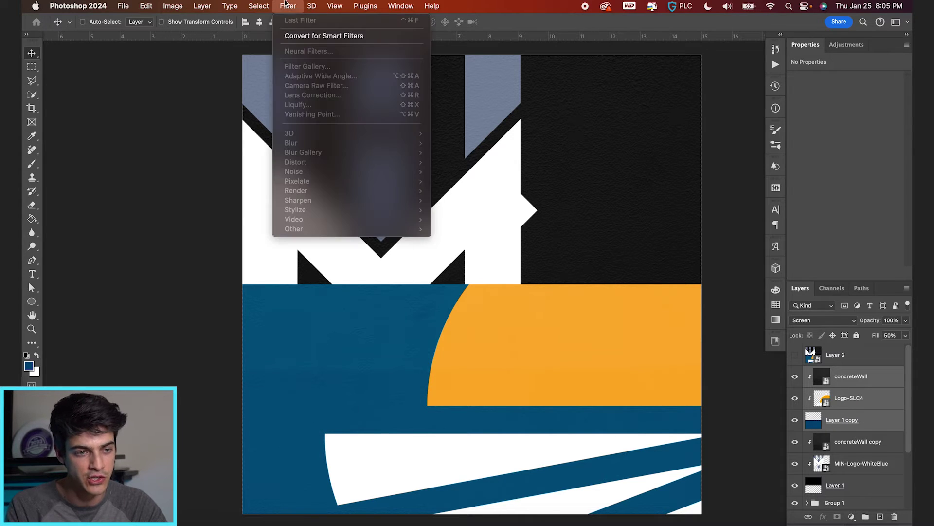
left_click(307, 39)
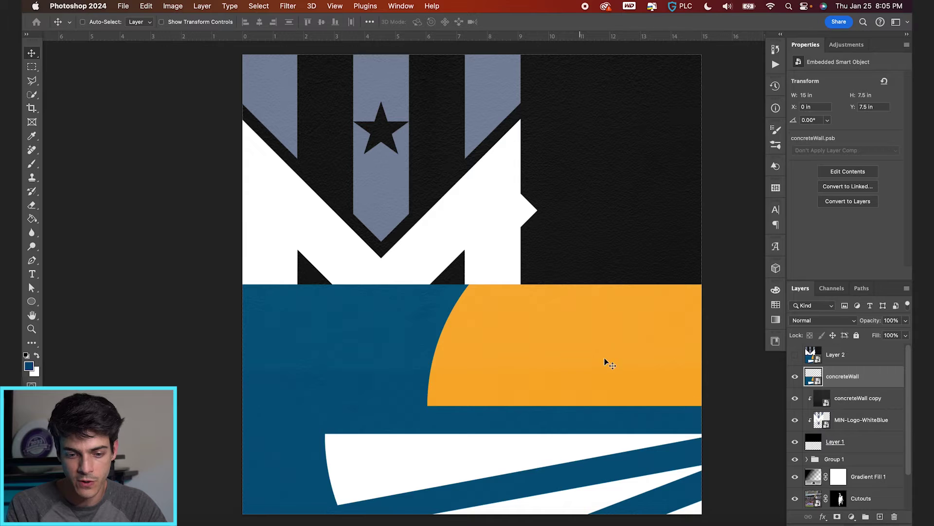
left_click_drag(605, 360, 642, 362)
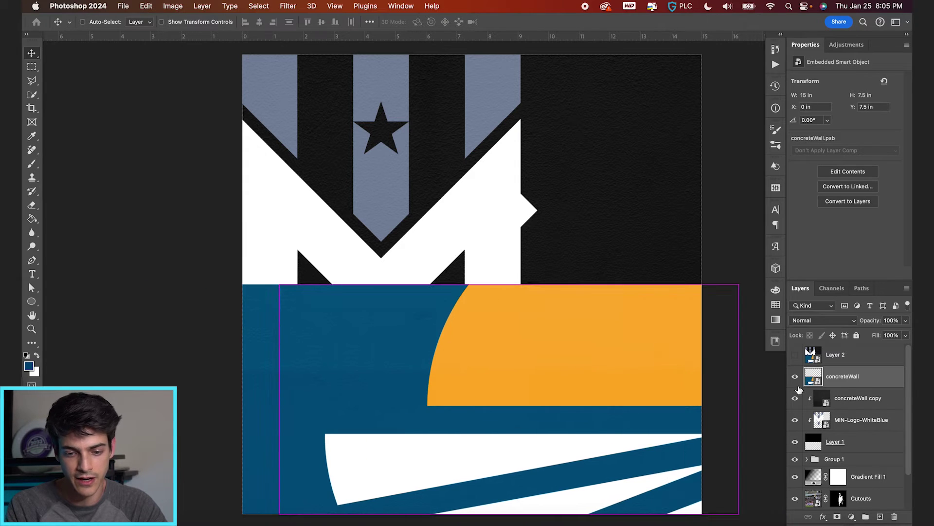
Step: Combine the concreteWall copy through Layer 1 stack into a single smart object
left_click(847, 402)
left_click(849, 441, "shift")
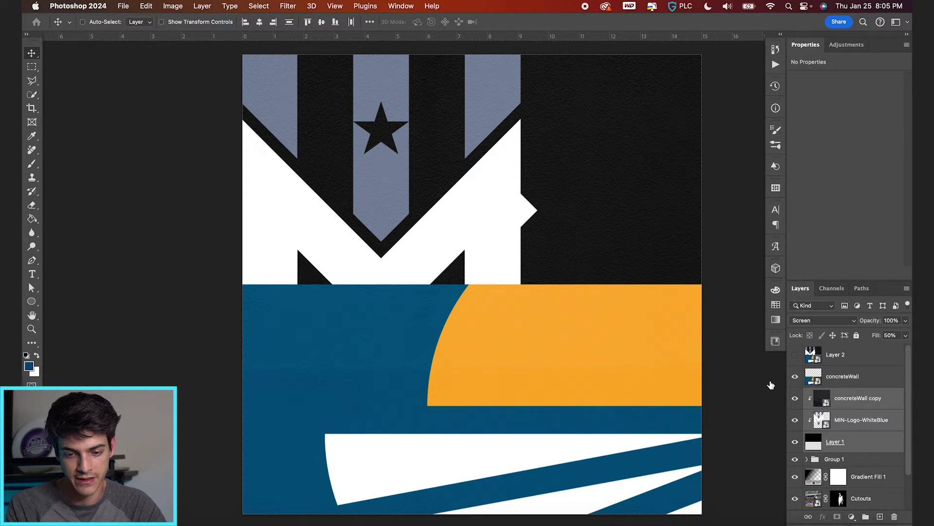
left_click(288, 6)
left_click(304, 39)
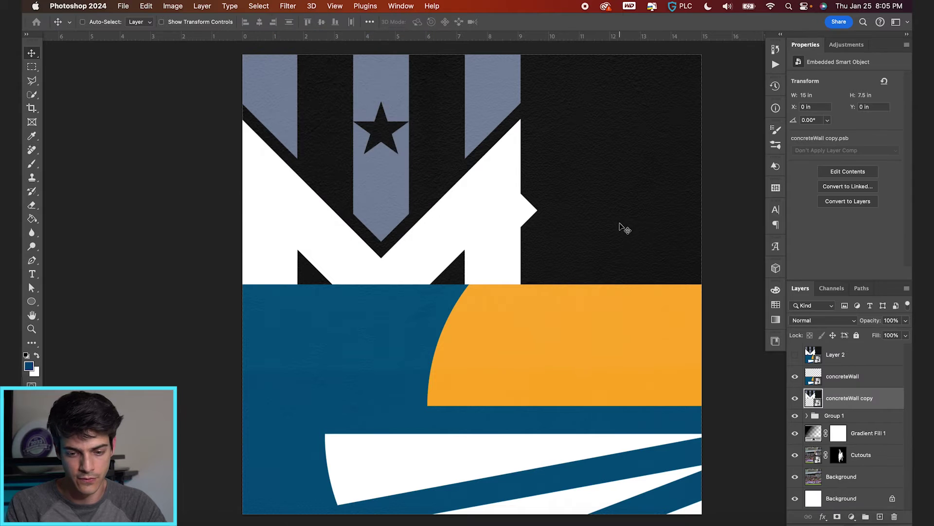
mouse_move(625, 229)
left_mouse_down()
mouse_move(445, 224)
mouse_move(676, 226)
mouse_move(624, 228)
left_mouse_up()
Step: Rename the smart objects MIN, SLC and Full Matchup
double_click(849, 398)
type("MIN")
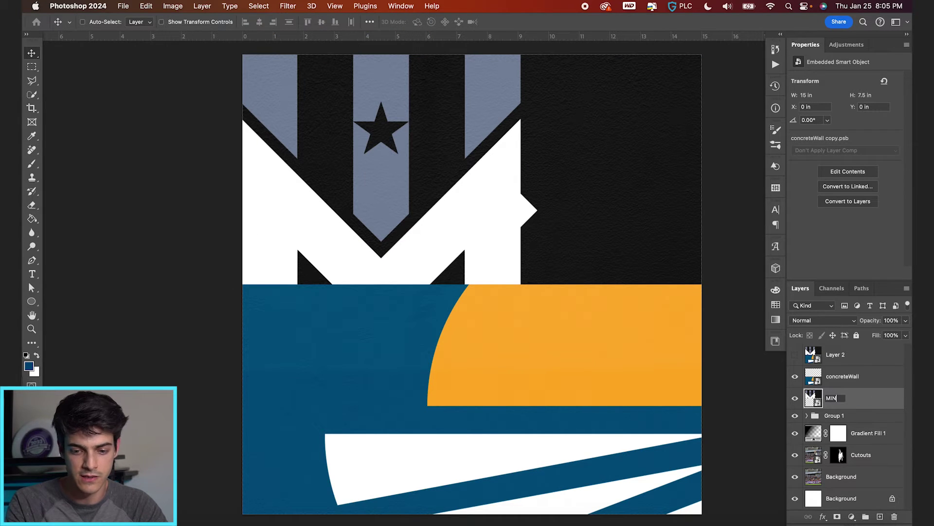
key("Return")
double_click(846, 377)
type("SL")
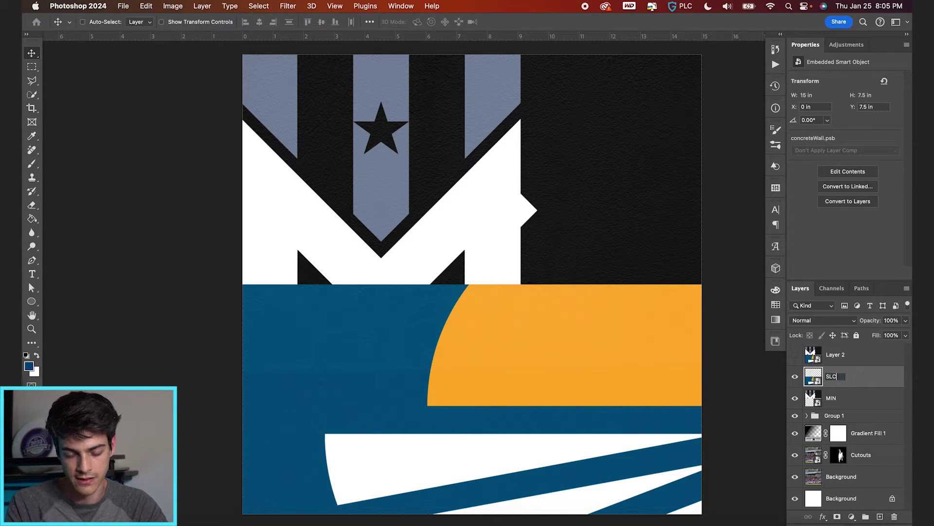
type("C")
key("Return")
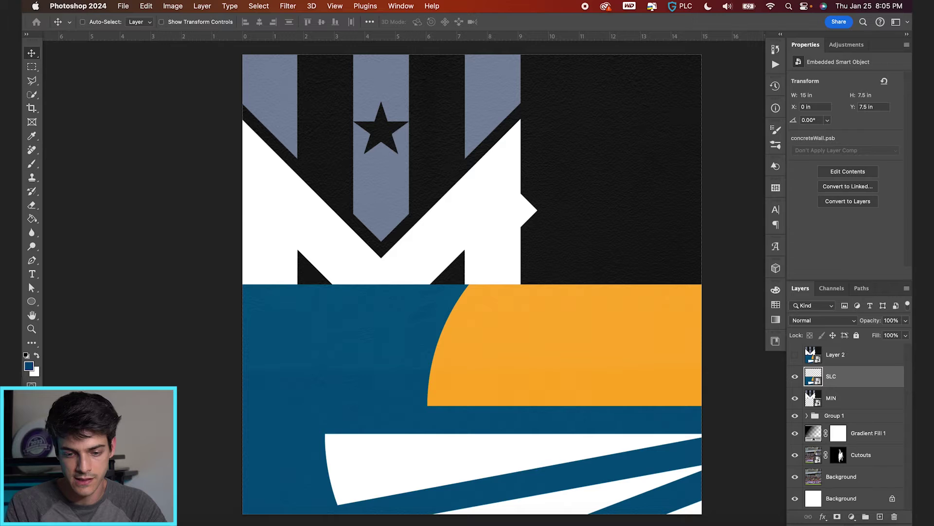
double_click(836, 355)
type("Full Matchu")
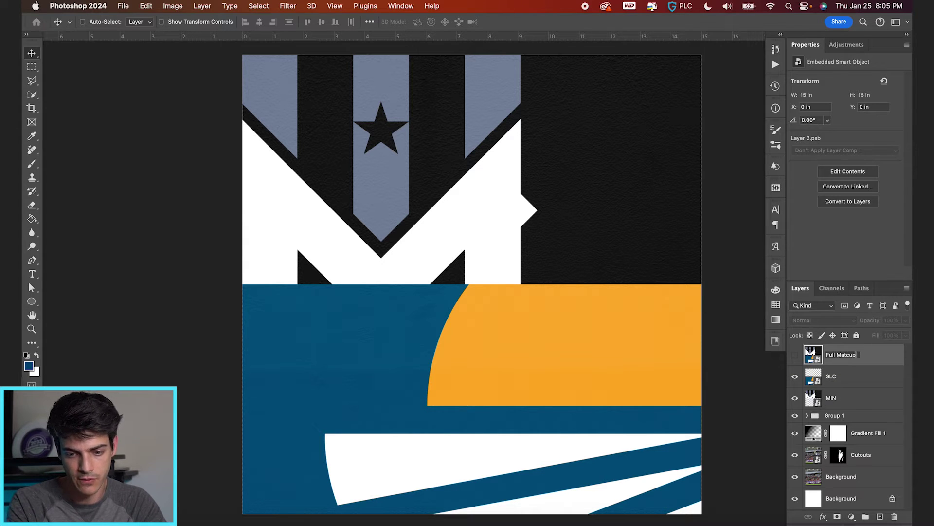
type("p")
key("Return")
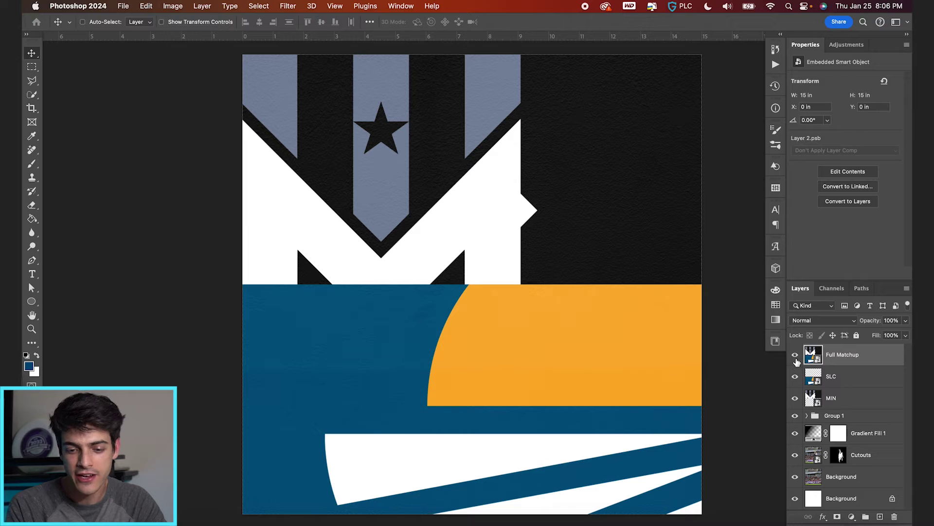
Step: Hide all but Background and place concreteWall.jpg above it, scaled to 85.38%
left_click(795, 498, "alt")
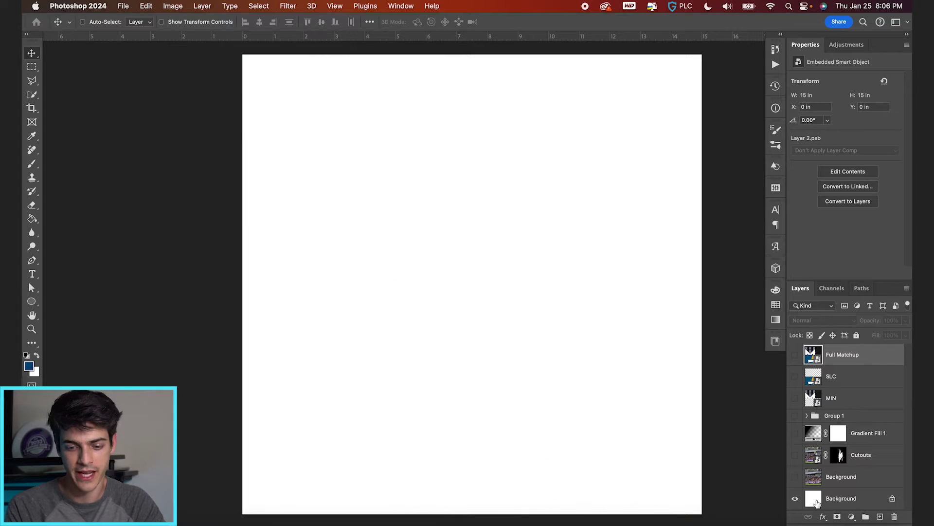
left_click(817, 501)
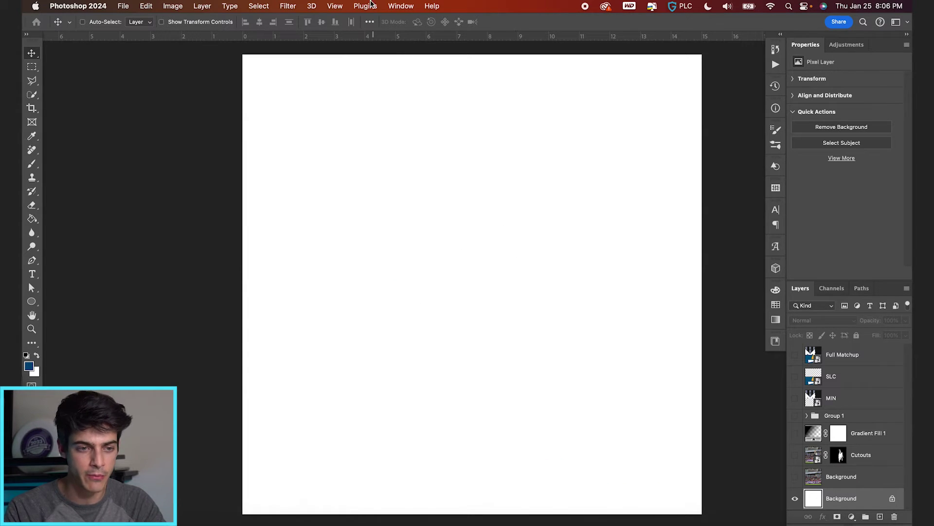
key("super+Tab")
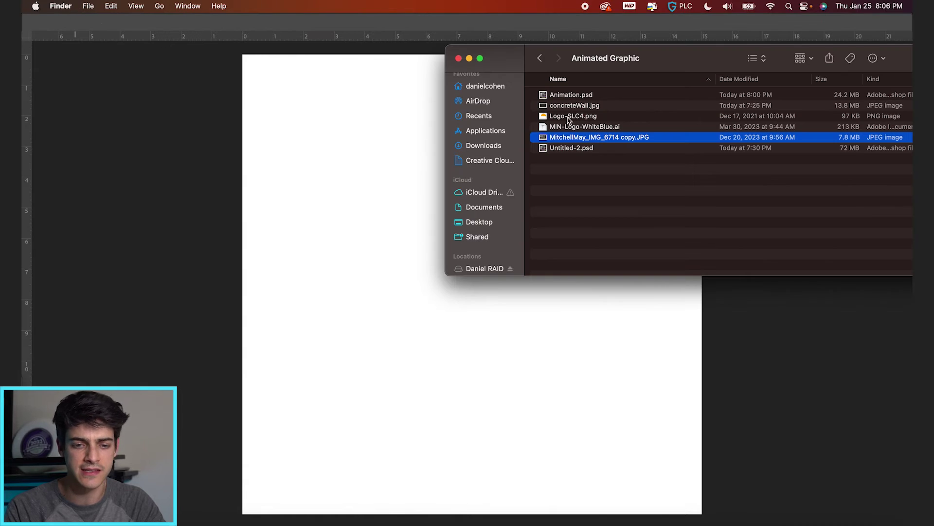
left_click_drag(584, 138, 444, 418)
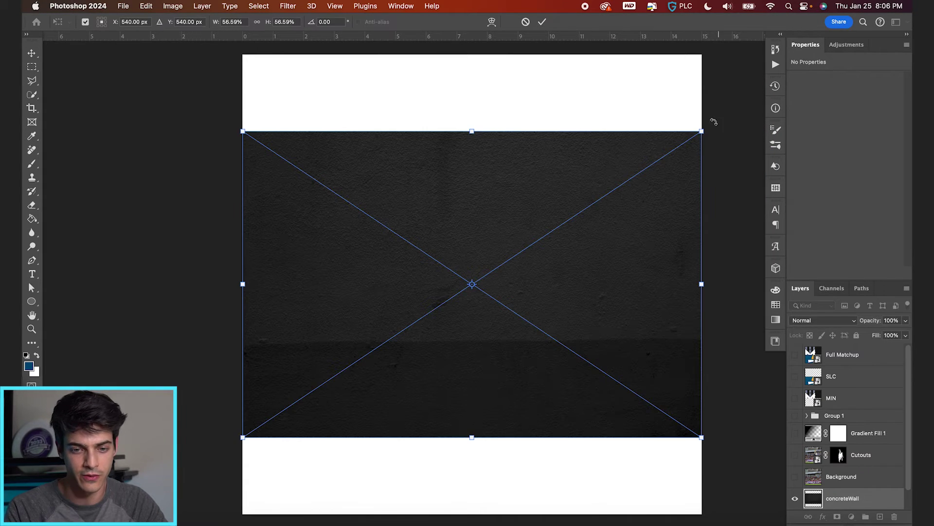
left_click_drag(701, 131, 840, 91)
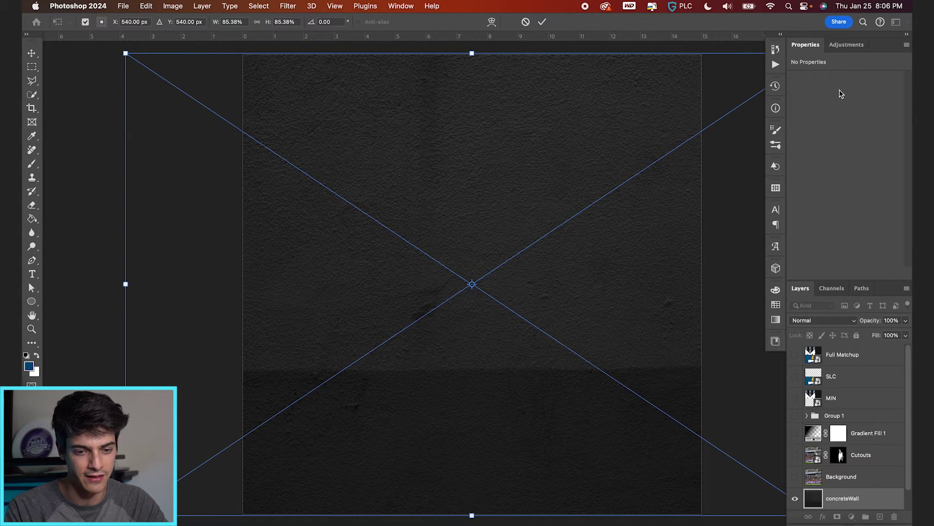
key("Return")
Step: Rotate the concrete wall −90° so it fills the canvas
key("super+t")
key("super+0")
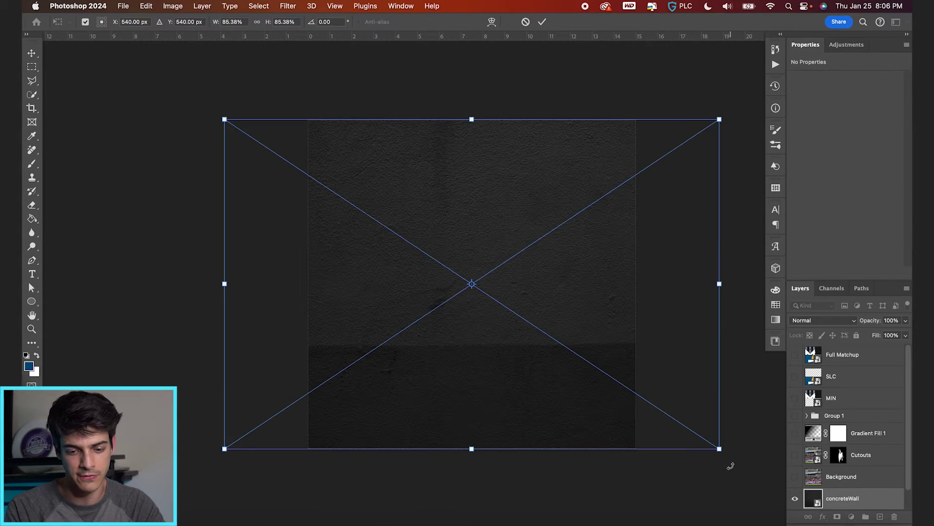
left_click_drag(727, 463, 594, 103)
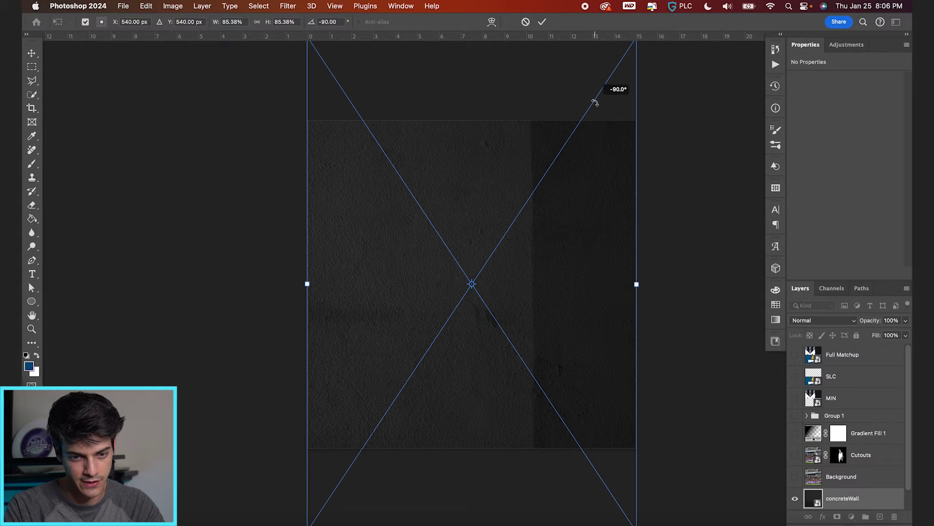
key("Return")
key("super+0")
Step: Show a taller Timeline panel and create a video timeline from the layers
left_click(401, 6)
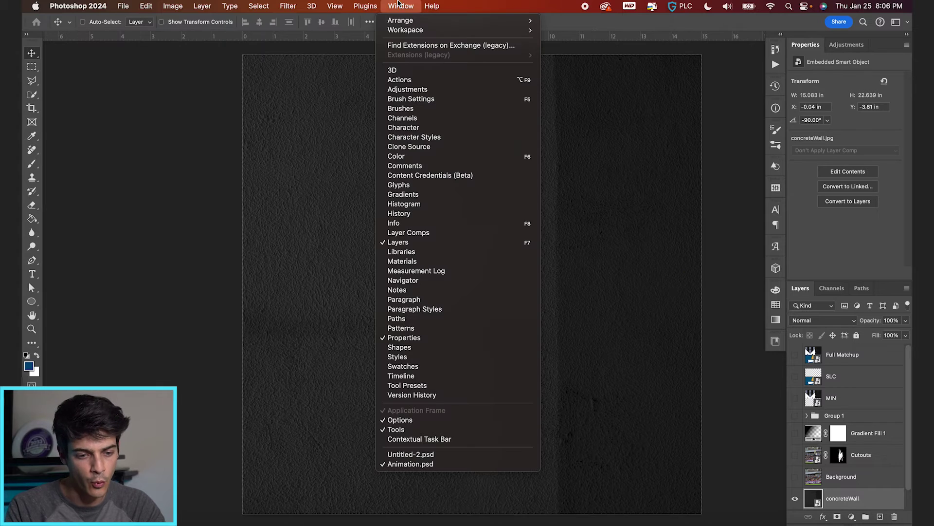
left_click(431, 379)
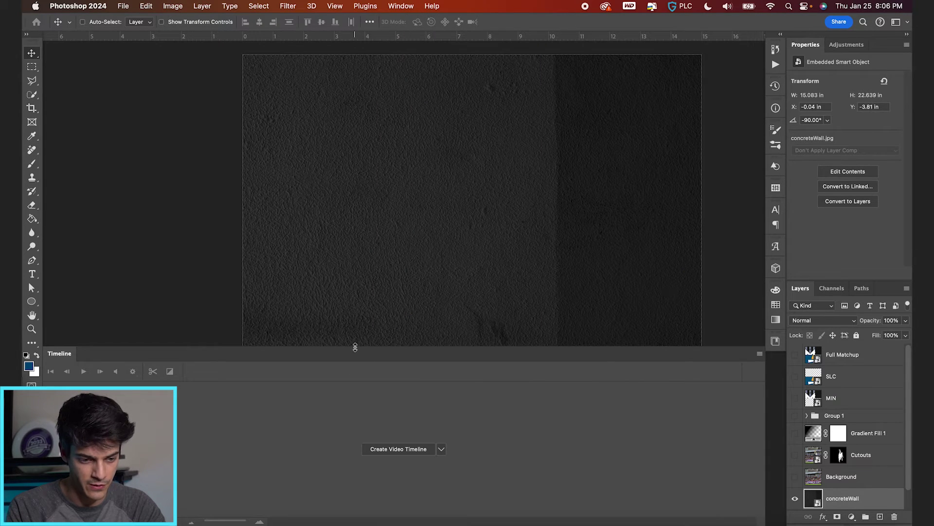
left_click_drag(355, 347, 355, 299)
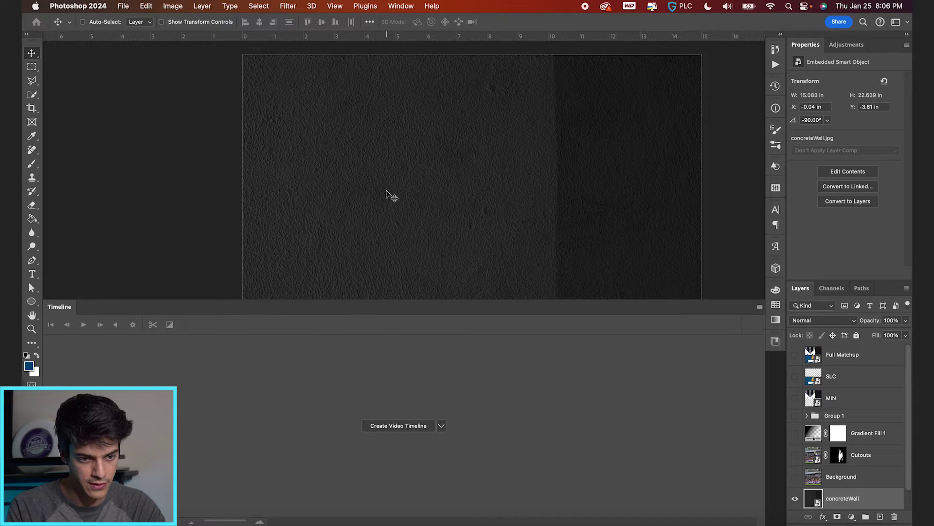
key("super+minus")
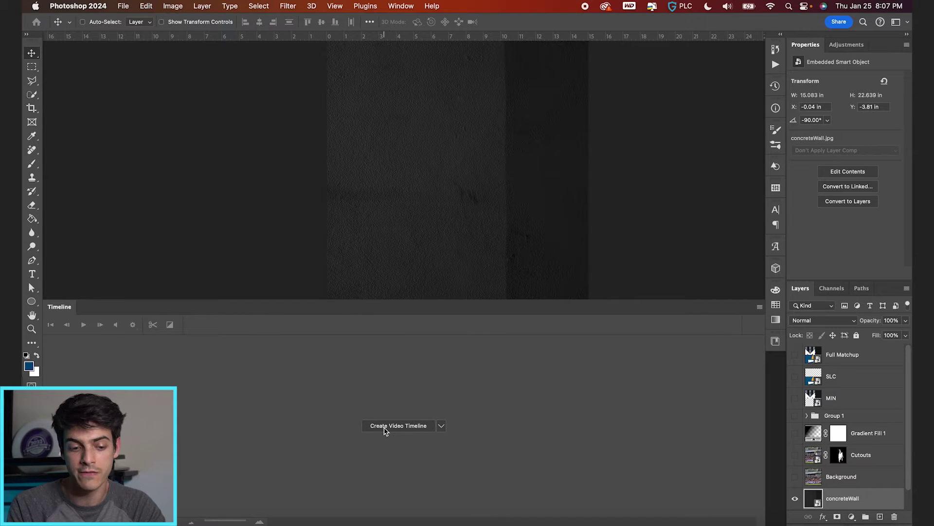
left_click(441, 426)
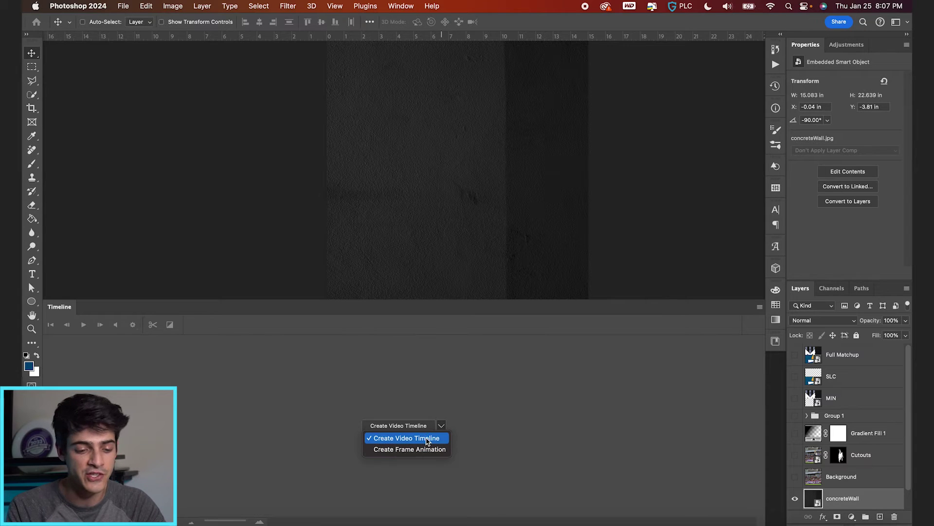
left_click(422, 427)
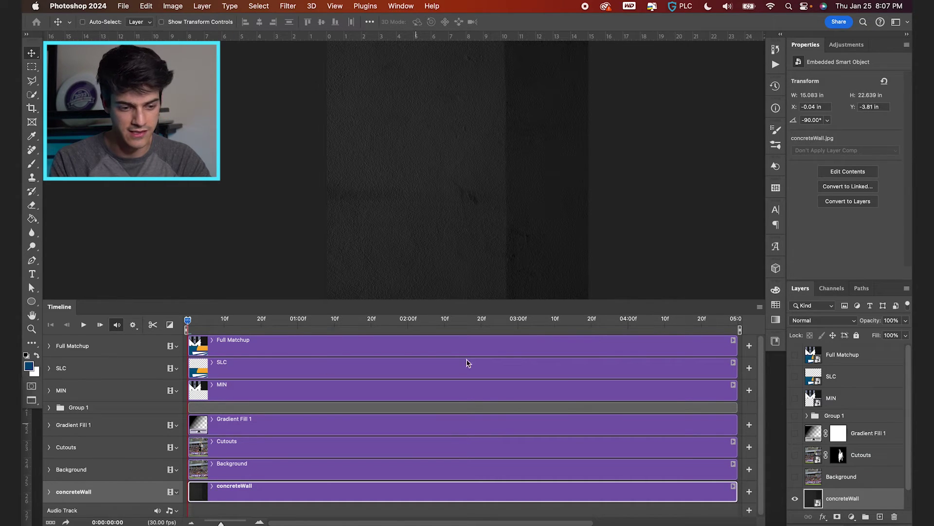
Step: Trim the Full Matchup clip to end at 04:29, near five seconds
scroll(567, 409, "right", 5)
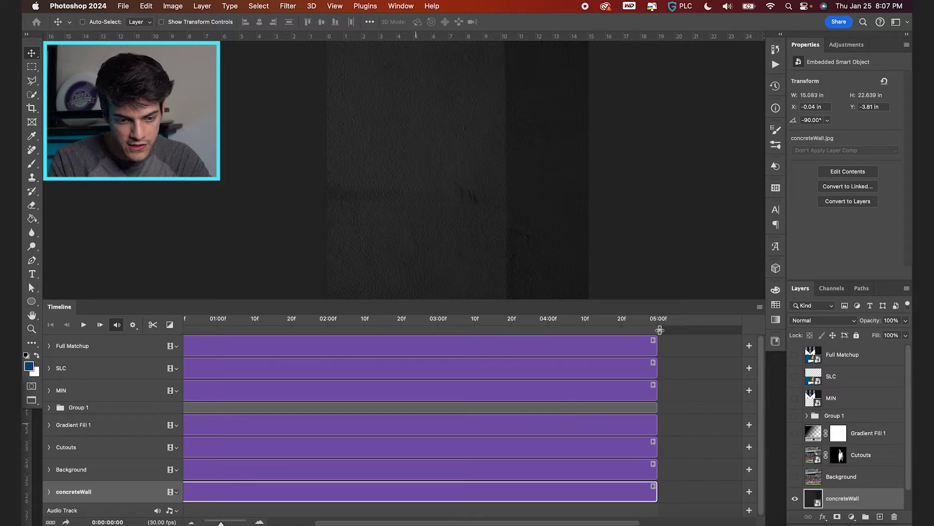
left_click_drag(647, 323, 658, 323)
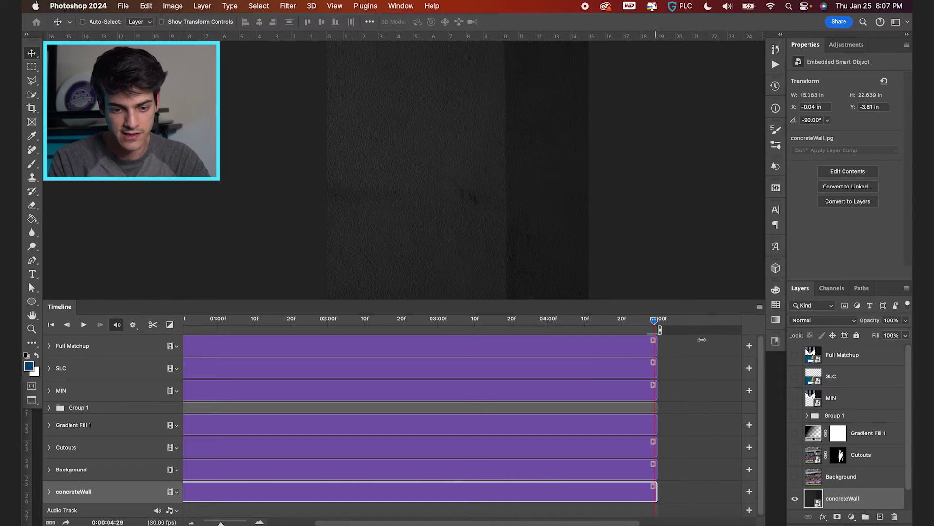
left_click(655, 346)
mouse_move(656, 347)
left_mouse_down()
mouse_move(720, 353)
mouse_move(593, 362)
mouse_move(667, 361)
mouse_move(654, 361)
left_mouse_up()
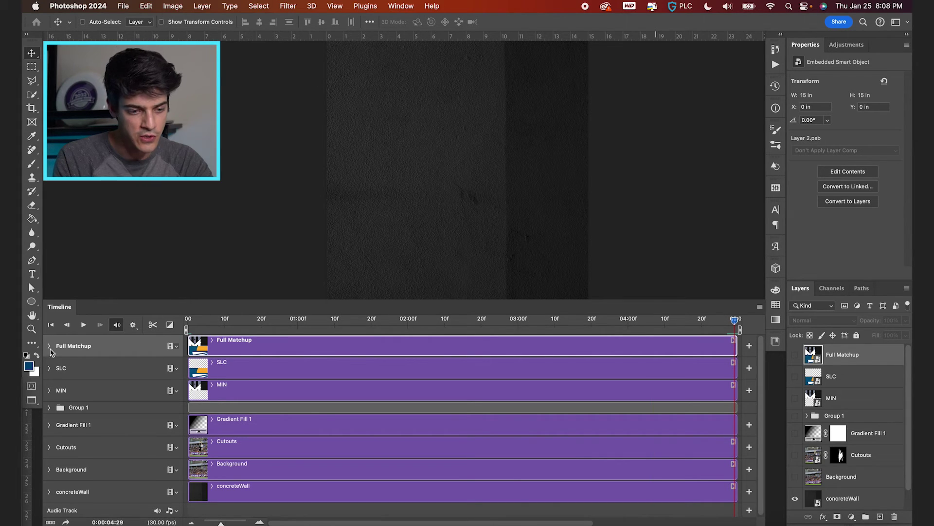
Step: Keyframe MIN's Transform at frames 0 and 10, pushing the logo off the top at frame 0
left_click(238, 373)
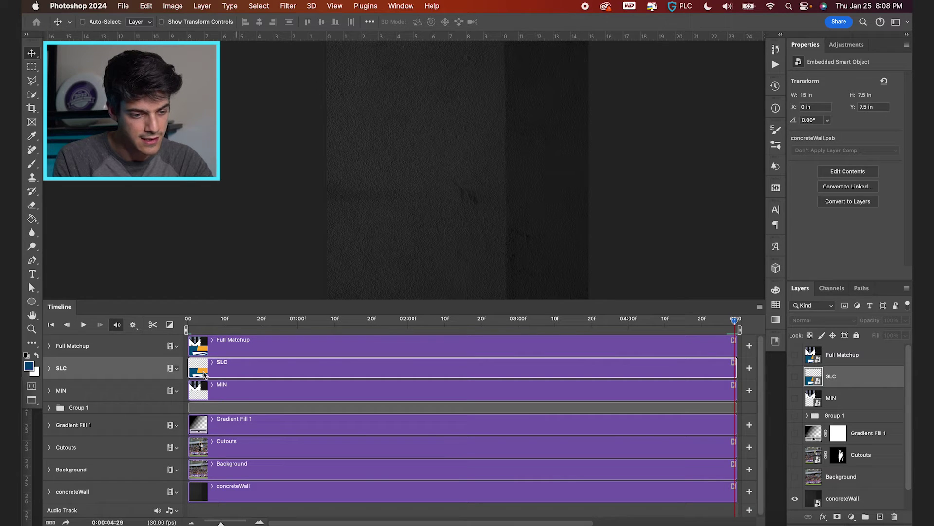
left_click(199, 390)
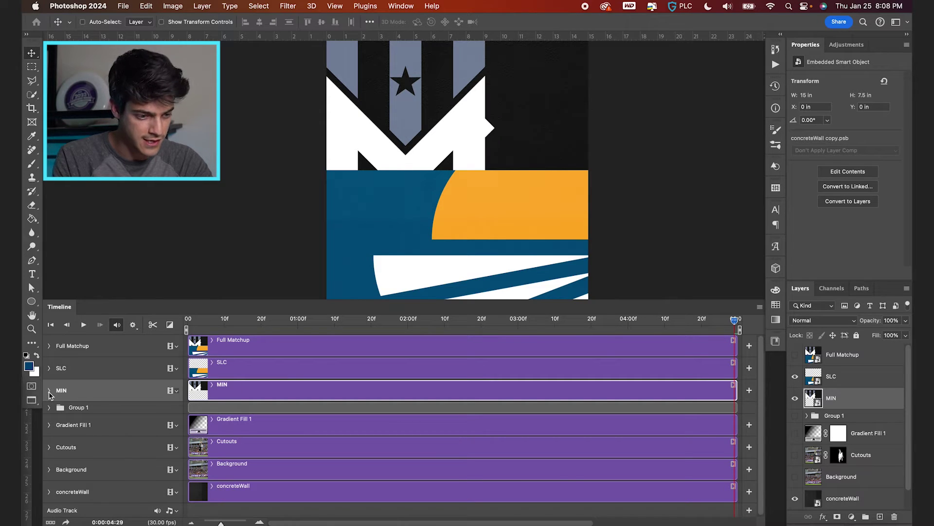
left_click(48, 391)
left_click_drag(735, 320, 188, 330)
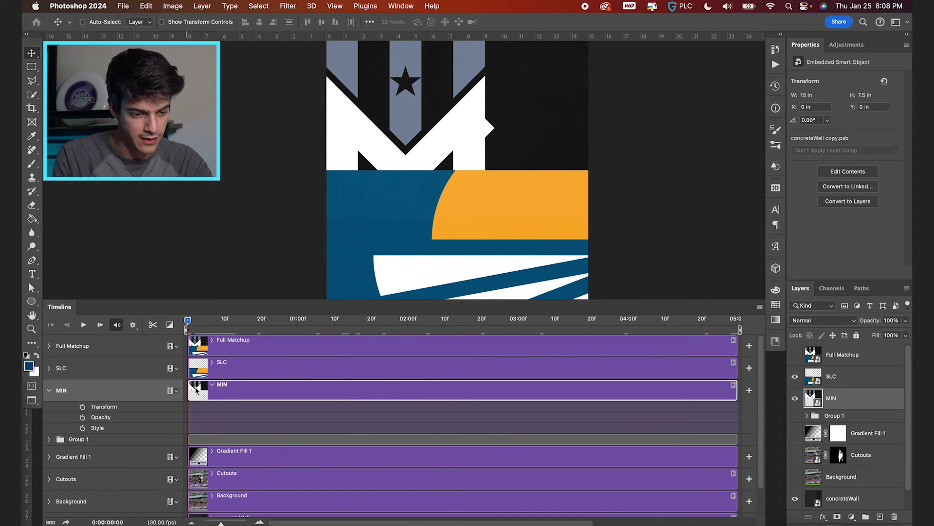
left_click(83, 407)
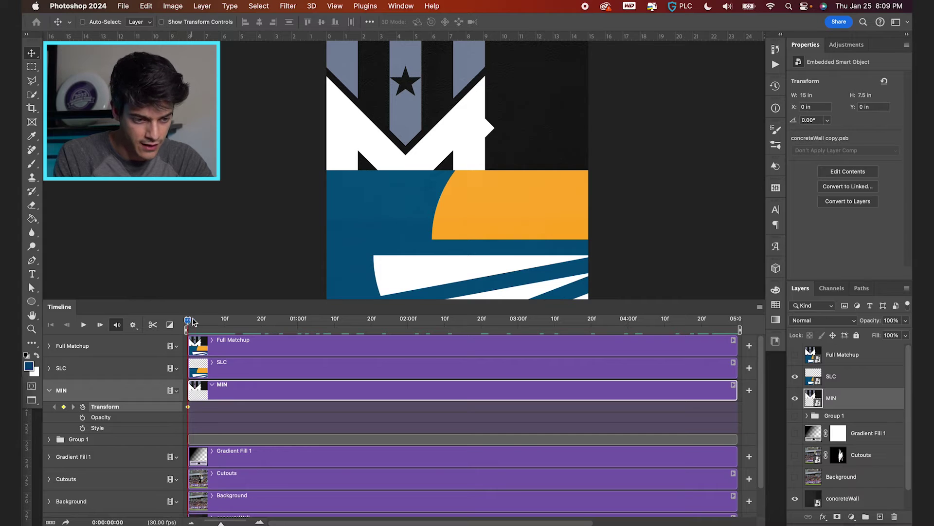
left_click_drag(193, 321, 227, 324)
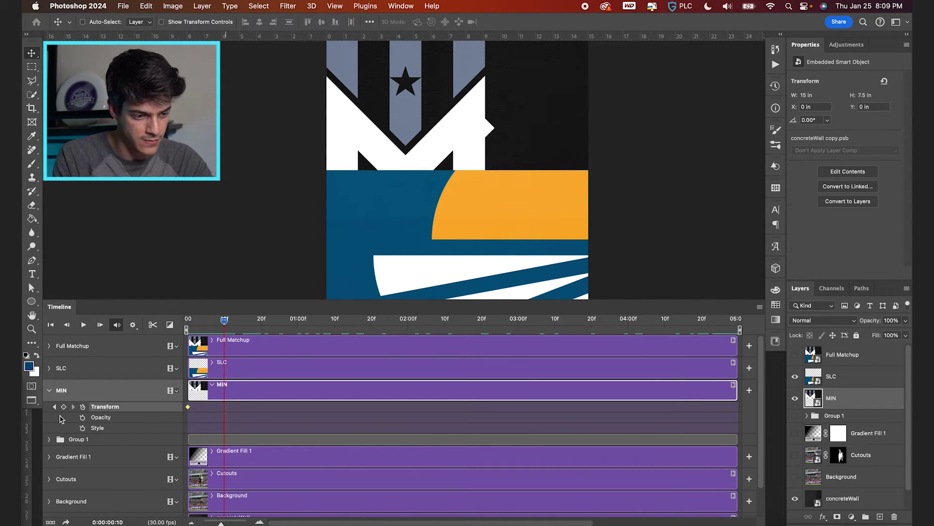
left_click_drag(197, 323, 190, 323)
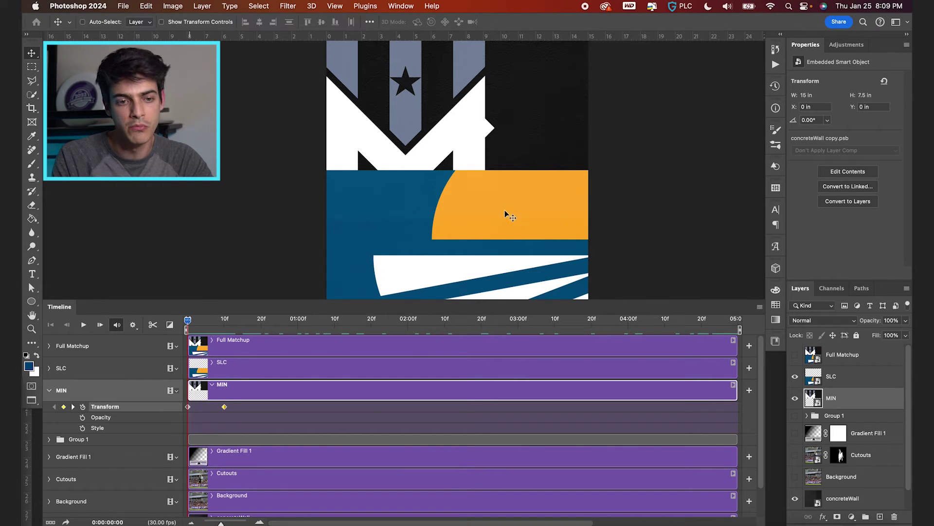
left_click_drag(504, 226, 503, 94)
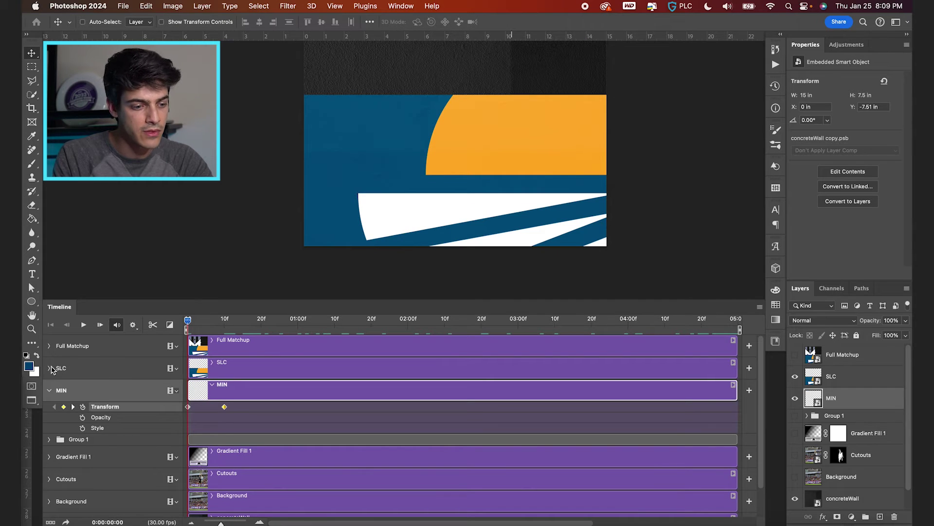
Step: Keyframe SLC's Transform at frame 10 and move it below the canvas at frame 0
left_click(50, 368)
left_click(89, 385)
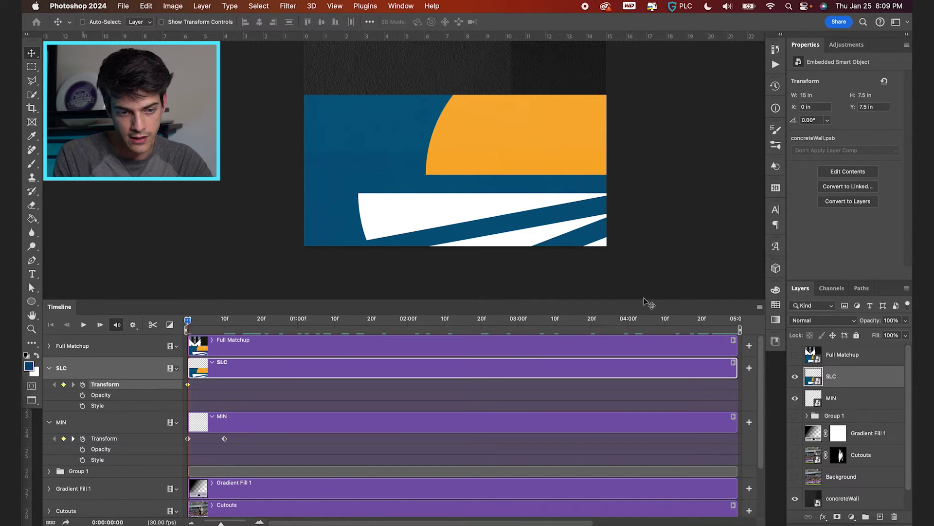
left_click(73, 438)
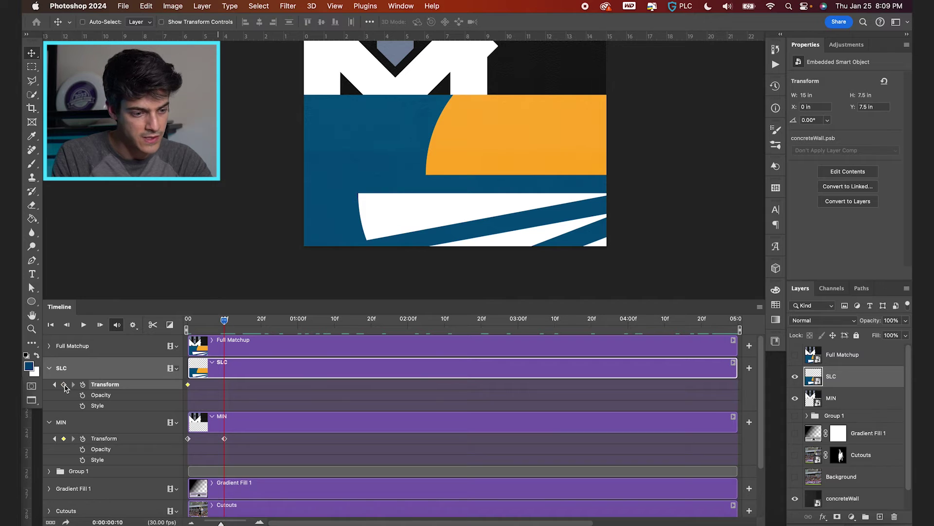
left_click(64, 384)
left_click_drag(222, 321, 188, 320)
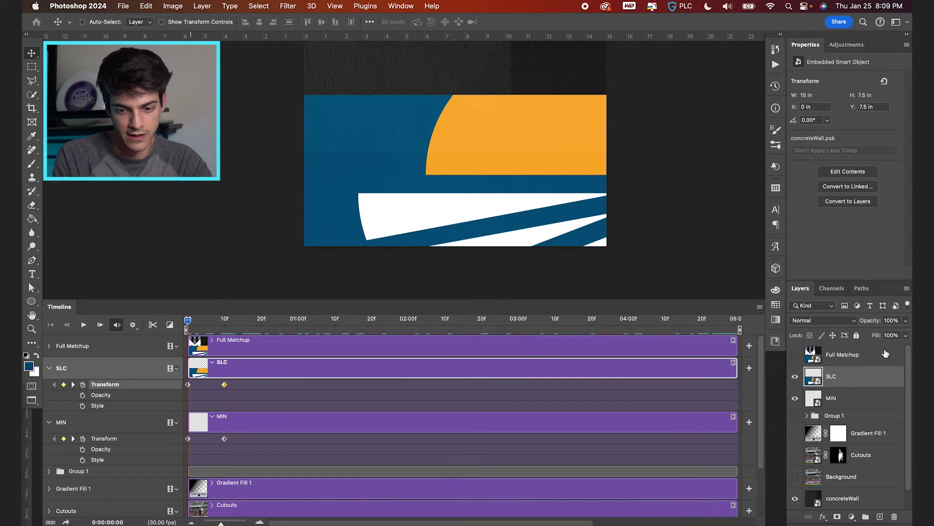
left_click_drag(543, 97, 526, 244)
Step: Preview the logos sliding in from the start of the timeline
left_click(84, 325)
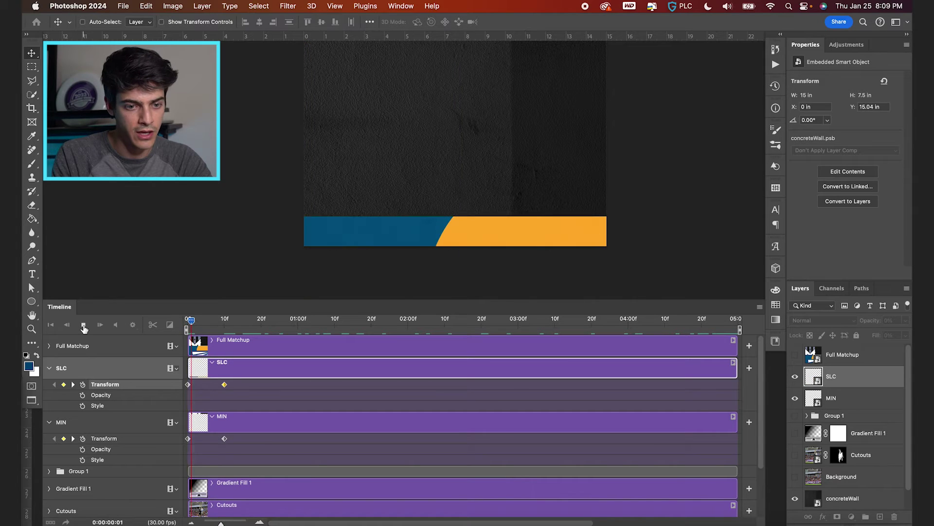
key("space")
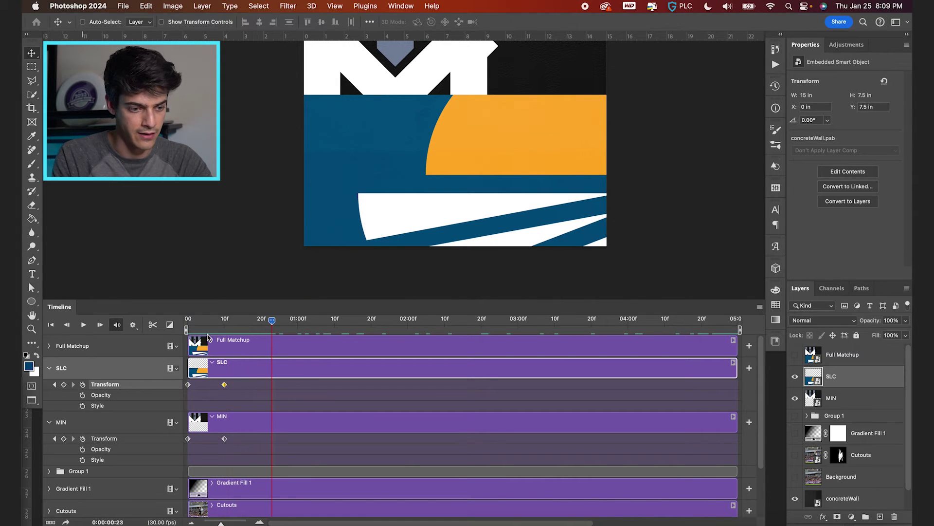
left_click(188, 322)
left_click(83, 324)
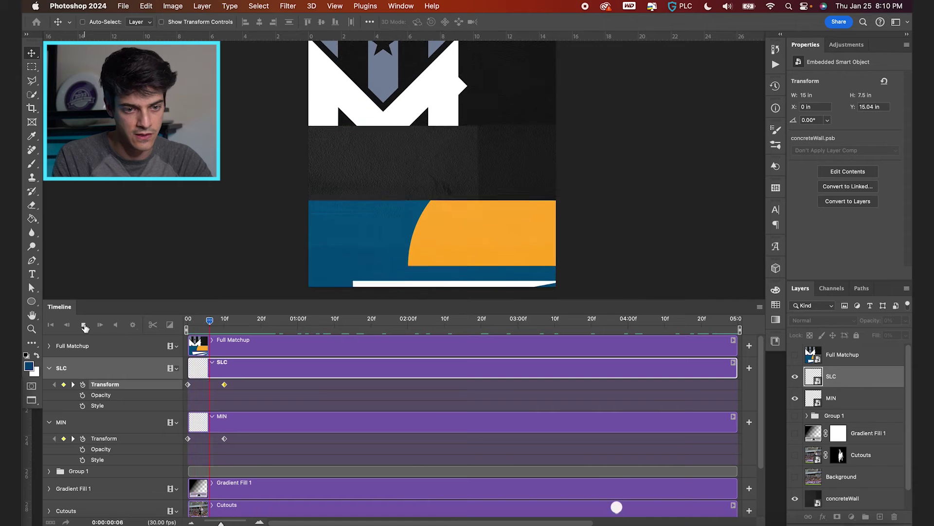
left_click(83, 325)
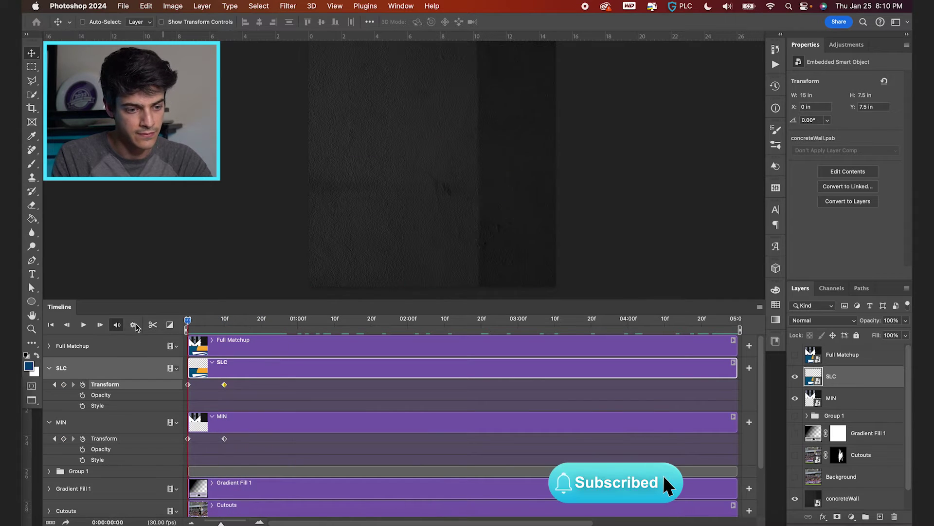
left_click(84, 324)
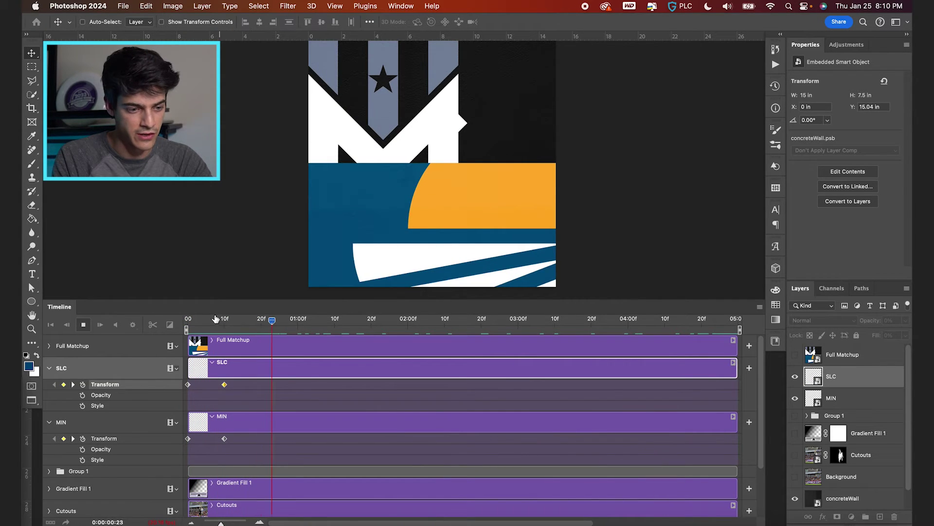
left_click(191, 322)
Step: Move the SLC and MIN end keyframes from frame 10 to frame 7
left_click_drag(199, 321, 225, 322)
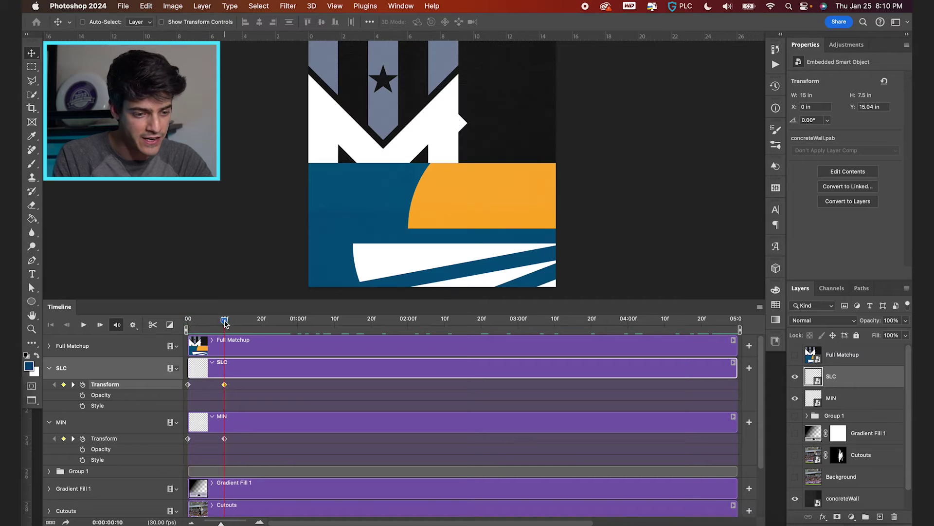
left_click(66, 324)
left_click(66, 325)
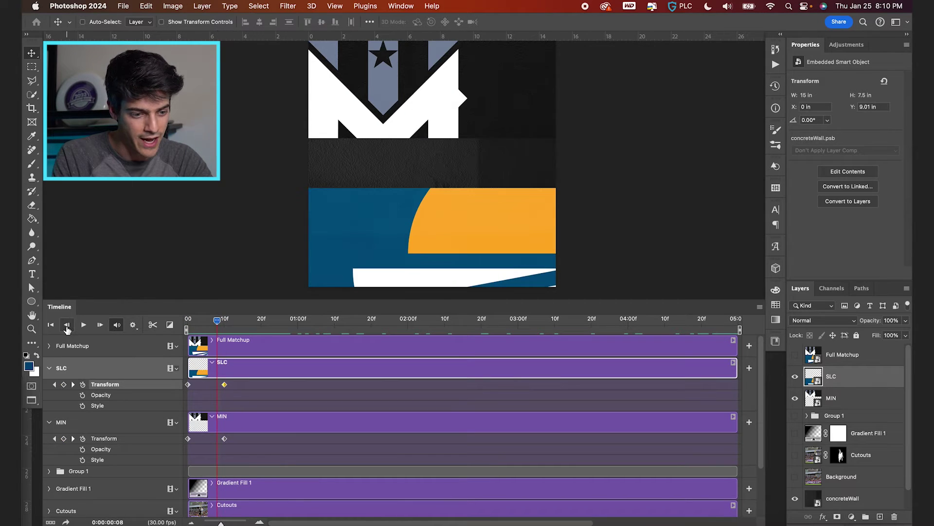
left_click(67, 324)
left_click(224, 439, "shift")
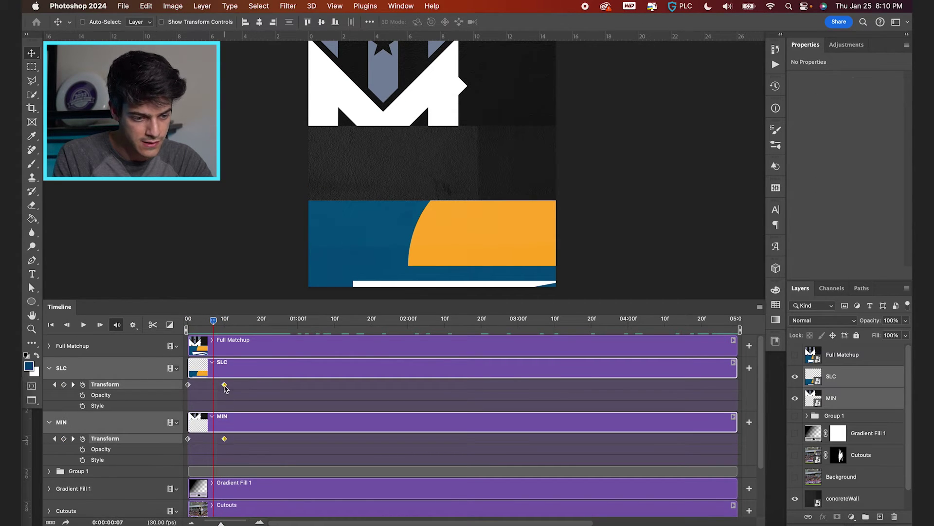
left_click_drag(224, 385, 213, 385)
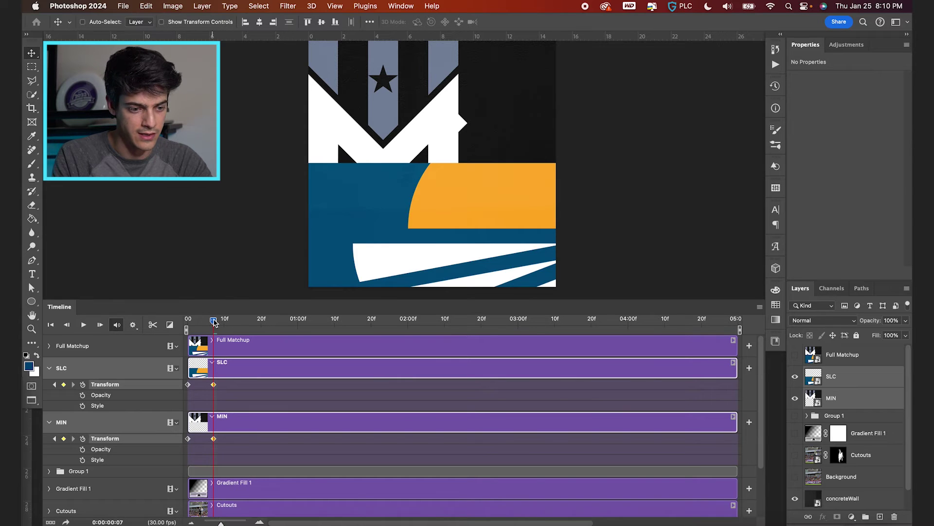
Step: Replay the faster logo slide-in from the first frame
left_click_drag(213, 321, 187, 321)
left_click(83, 324)
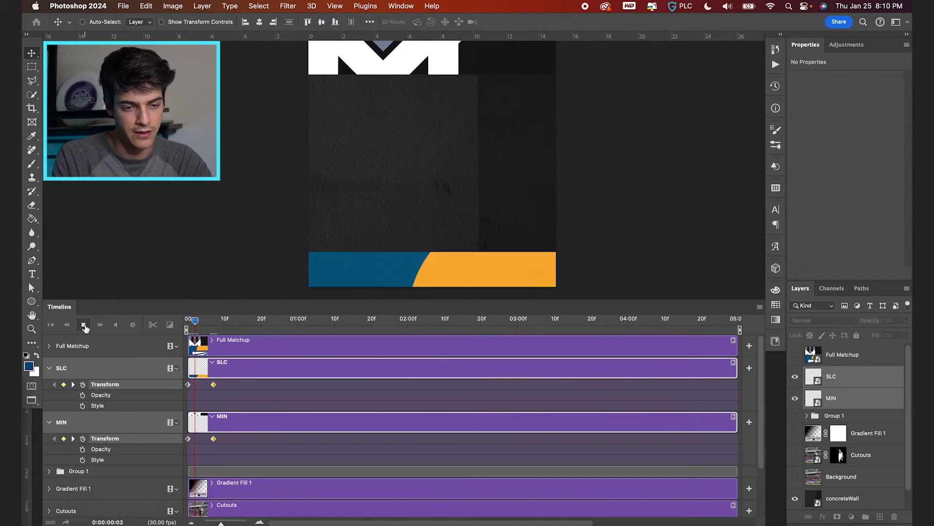
left_click(84, 325)
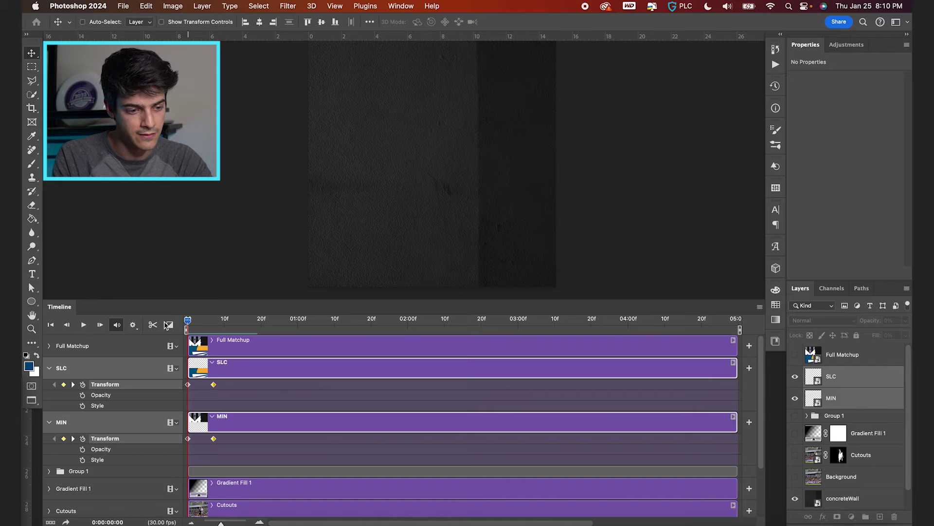
left_click(83, 325)
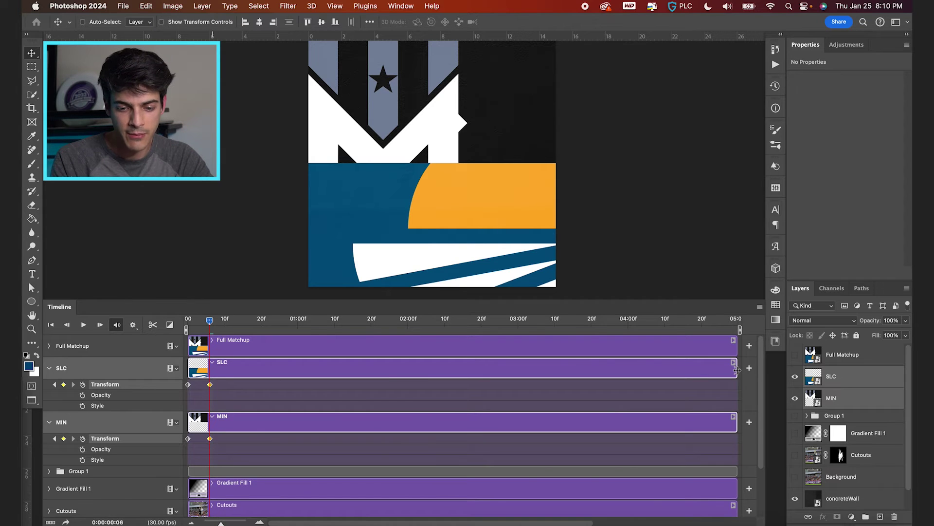
Step: End the SLC and MIN clips at frame 6, start Full Matchup there and make it visible
left_click_drag(737, 370, 210, 380)
left_click_drag(735, 429, 209, 429)
left_click(191, 347)
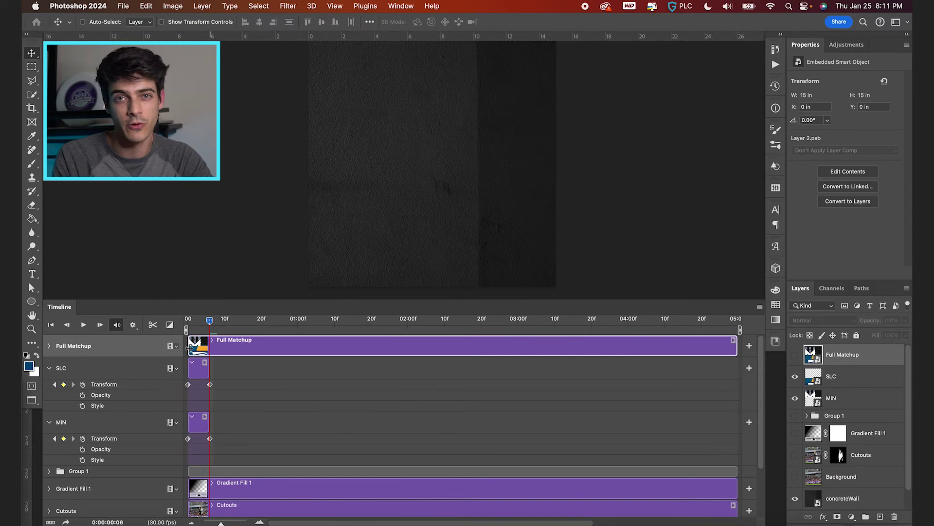
left_click_drag(191, 348, 208, 349)
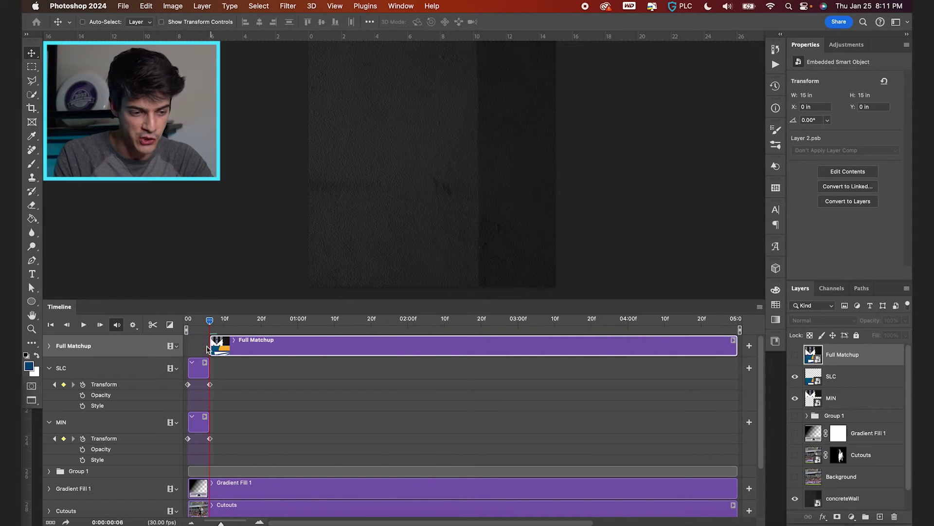
left_click(795, 355)
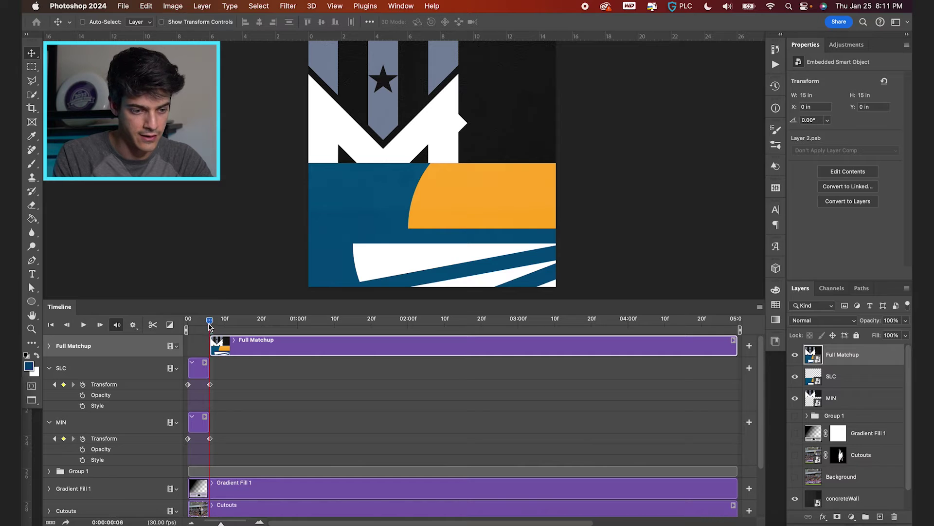
mouse_move(209, 326)
left_mouse_down()
mouse_move(212, 333)
mouse_move(254, 319)
mouse_move(210, 327)
left_mouse_up()
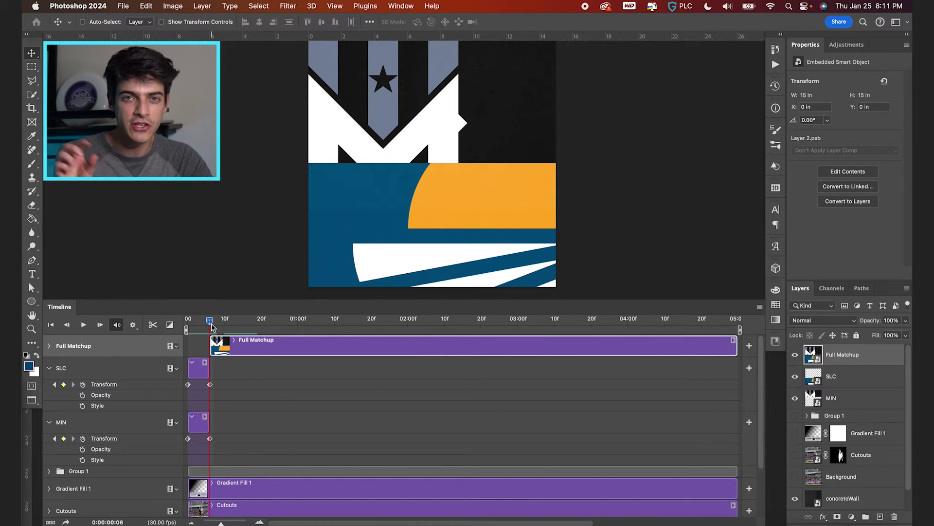
Step: Start Full Matchup Transform keyframes; at frame 8 scale it to 103% and nudge it left
left_click(49, 346)
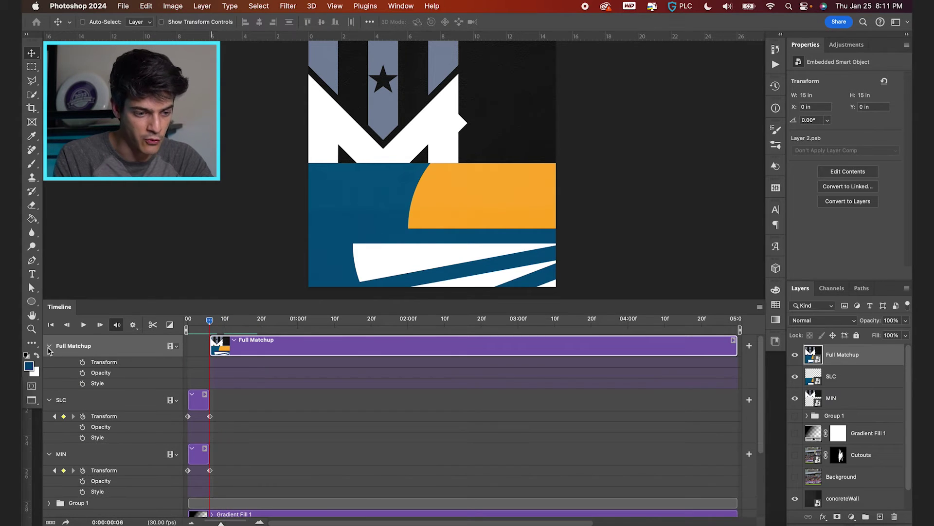
left_click(82, 362)
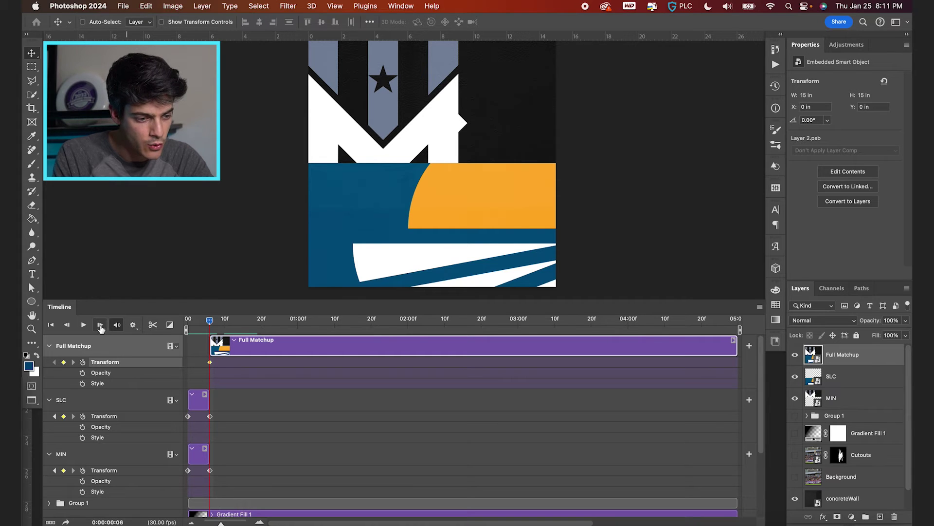
left_click(99, 325)
left_click(99, 324)
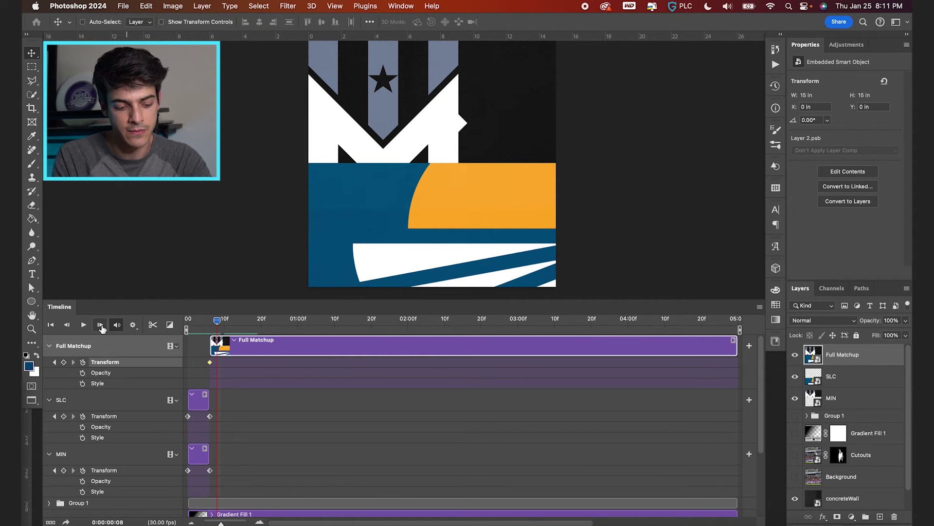
key("super+t")
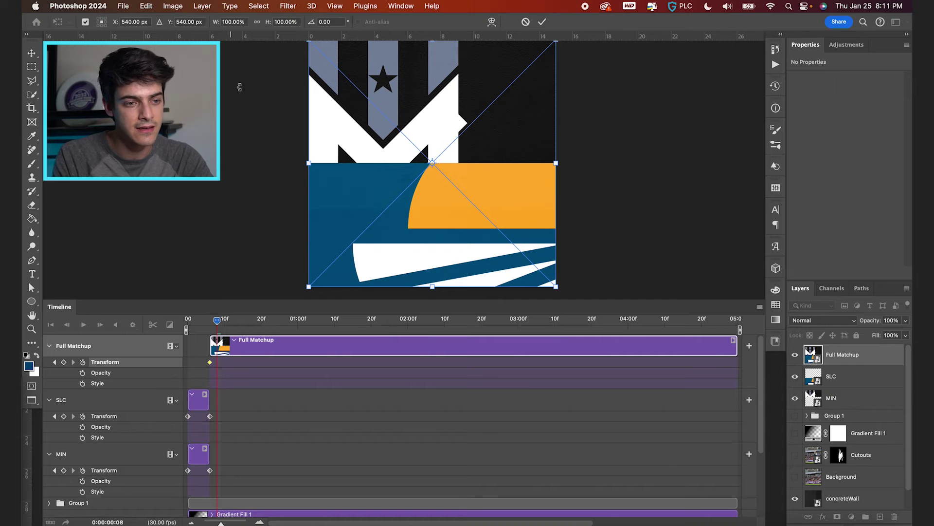
left_click(257, 21)
left_click(285, 22)
type("103")
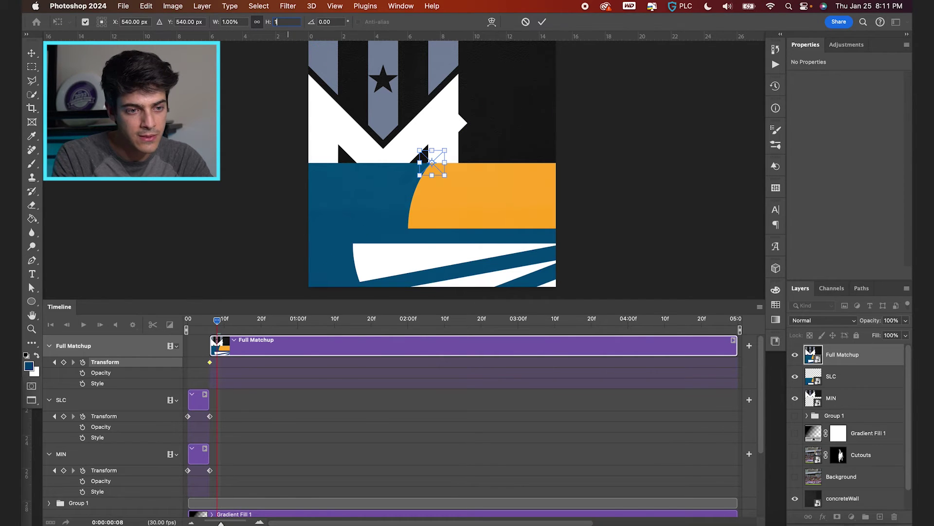
key("Return")
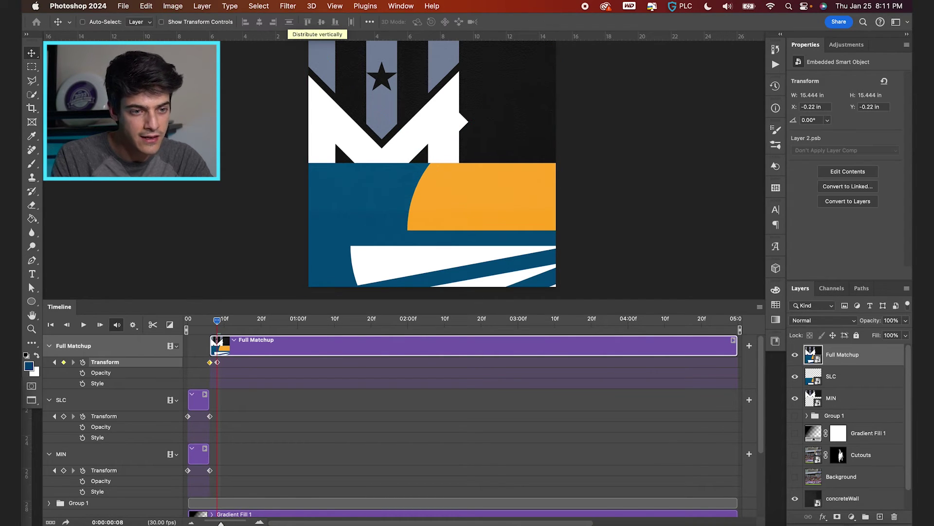
left_click_drag(388, 219, 411, 196)
Step: A few frames later, centre Full Matchup horizontally and vertically on the canvas
left_click(100, 325)
left_click(100, 325)
left_click(101, 325)
left_click(102, 325)
key("ctrl+a")
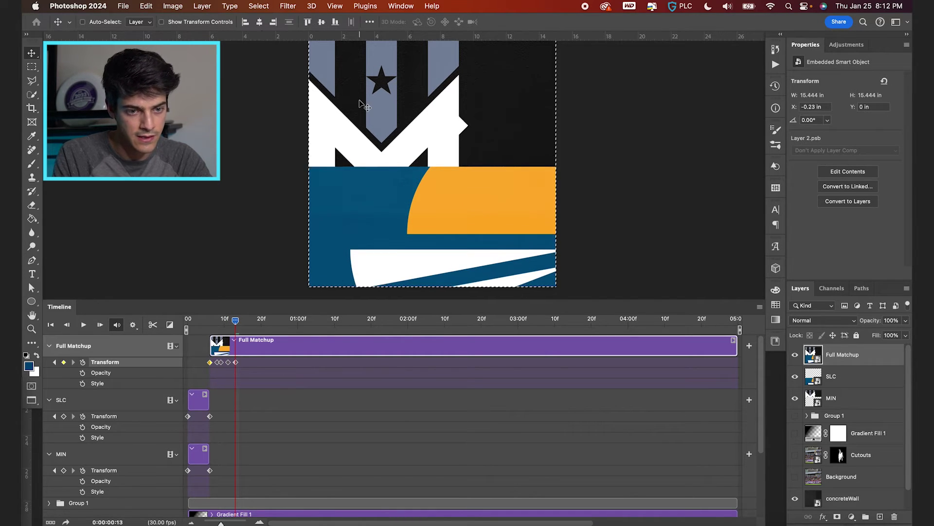
scroll(360, 104, "down", 3)
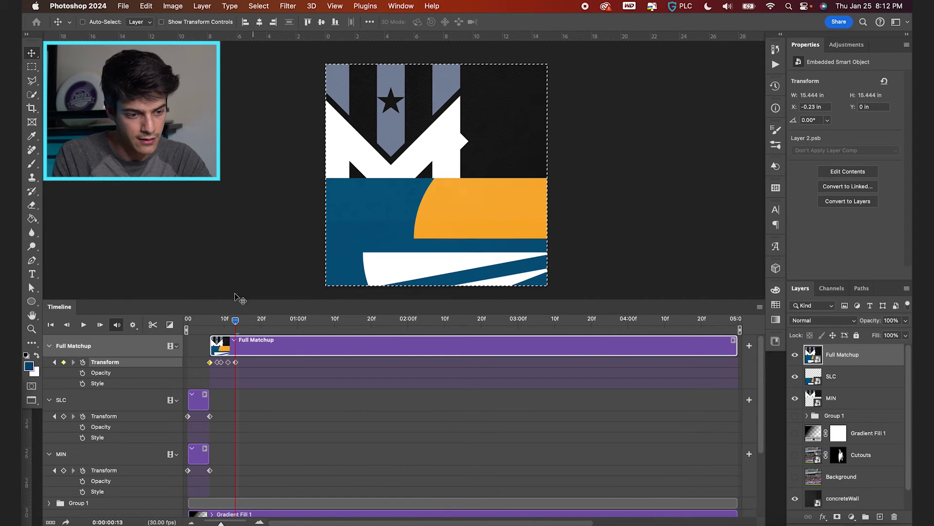
left_click(239, 321)
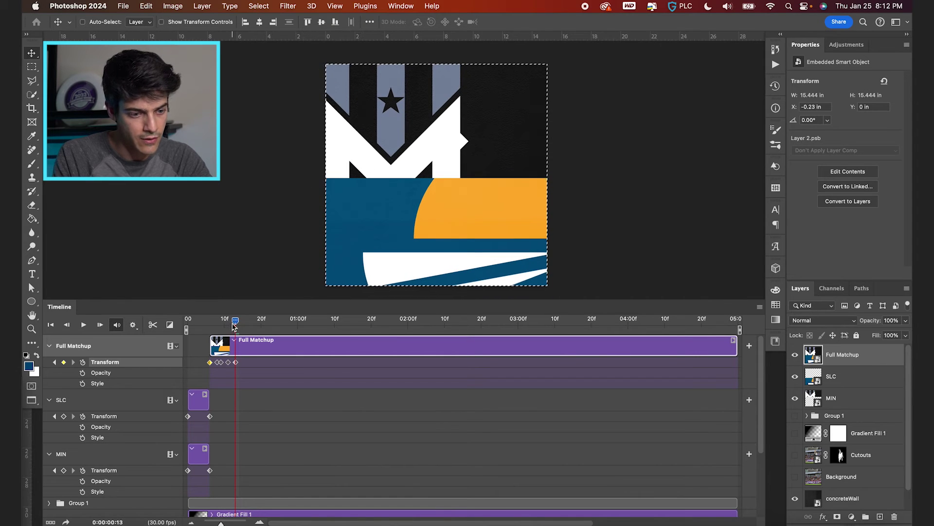
left_click(260, 22)
left_click(321, 22)
key("ctrl+d")
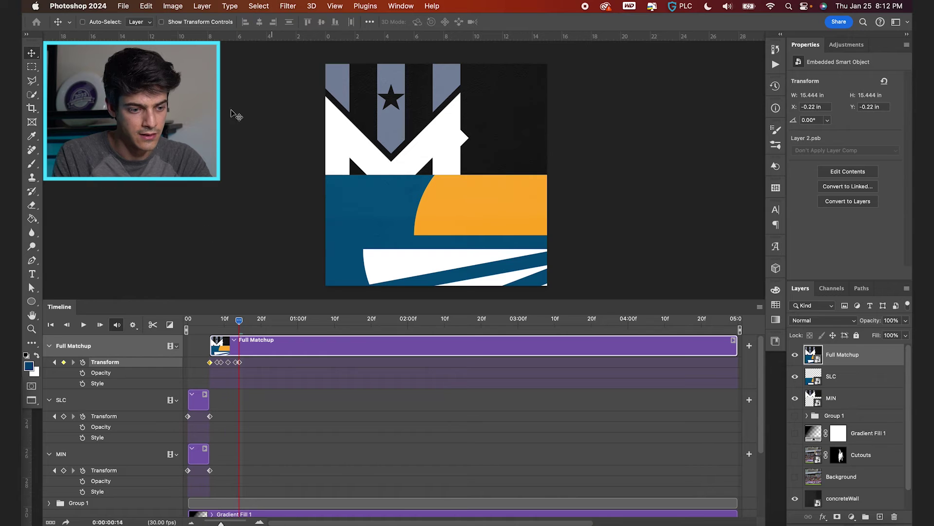
Step: Scale Full Matchup back to 100% with linked width and height, then return to frame 10
key("ctrl+t")
left_click(257, 22)
left_click(285, 22)
type("1")
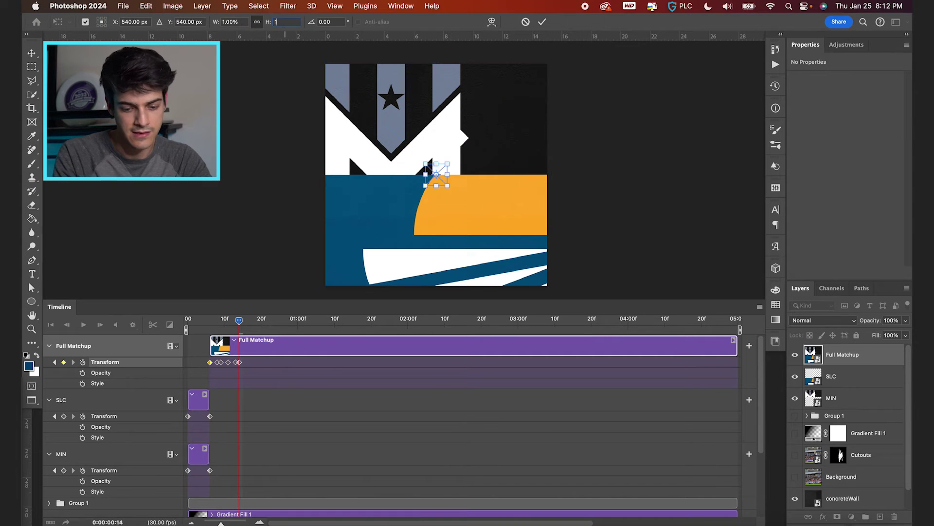
type("00")
key("Return")
key("Return")
left_click_drag(239, 320, 188, 327)
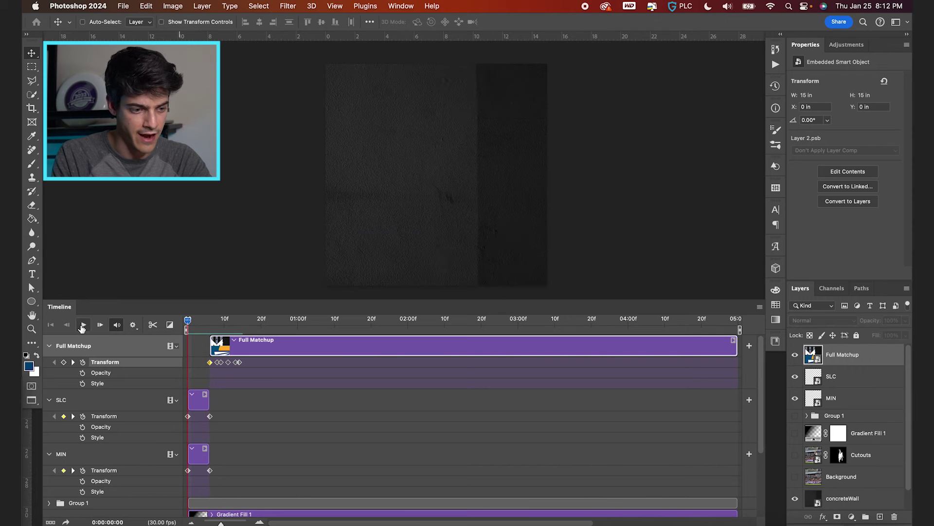
left_click(82, 326)
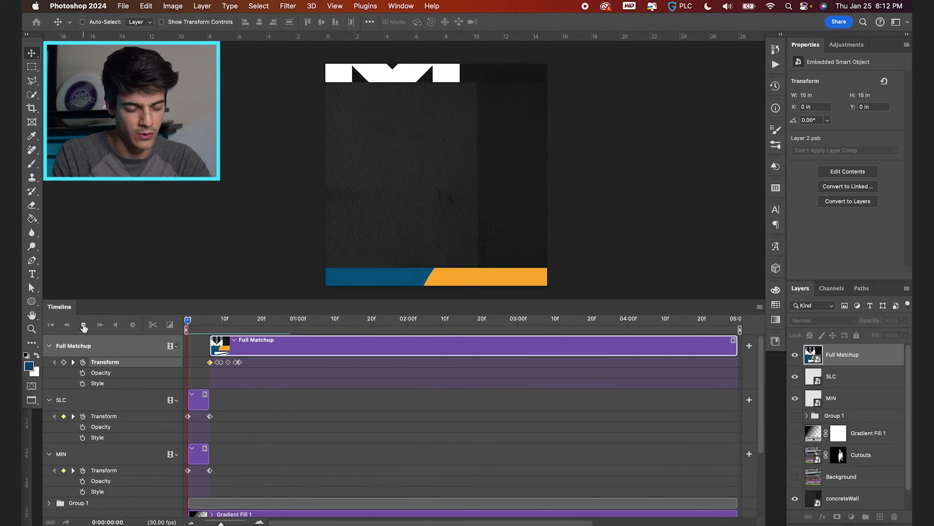
left_click(84, 326)
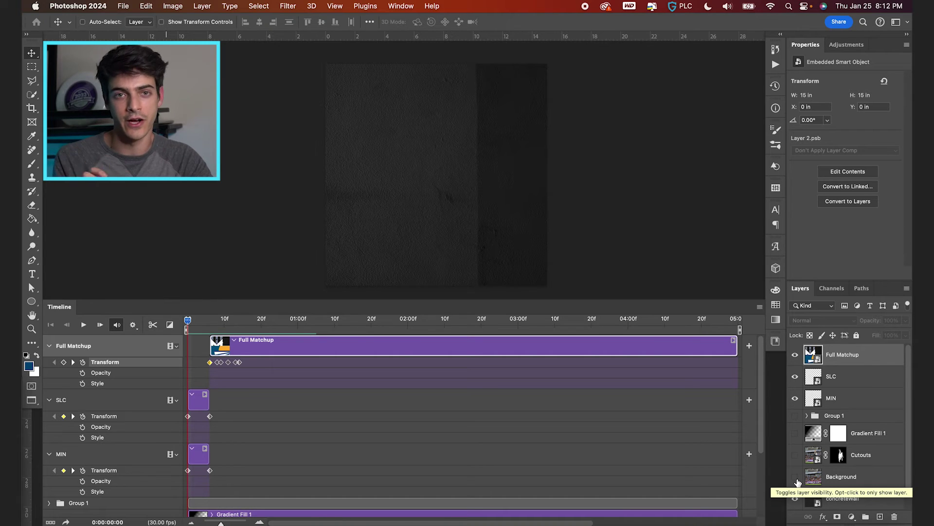
left_click(83, 326)
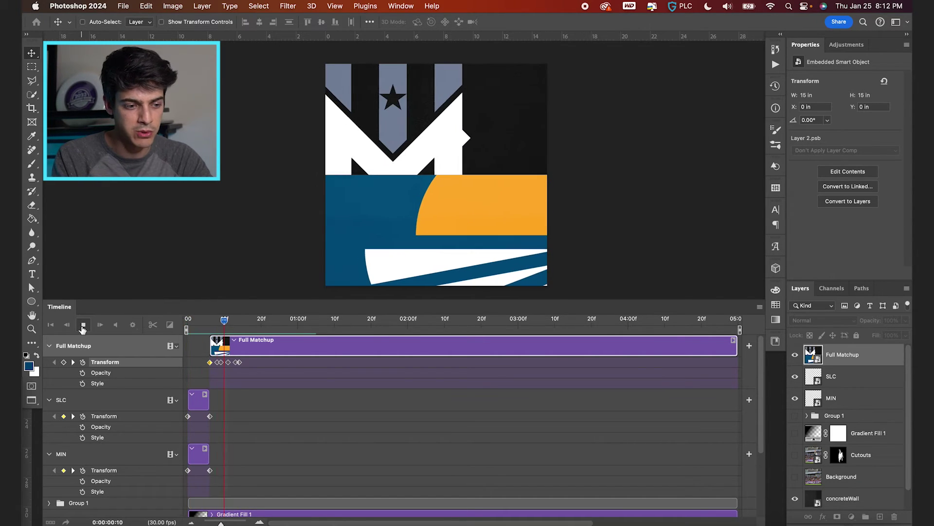
Step: Keyframe Full Matchup at frame 24 and slide it right off the canvas at frame 29
left_click(84, 325)
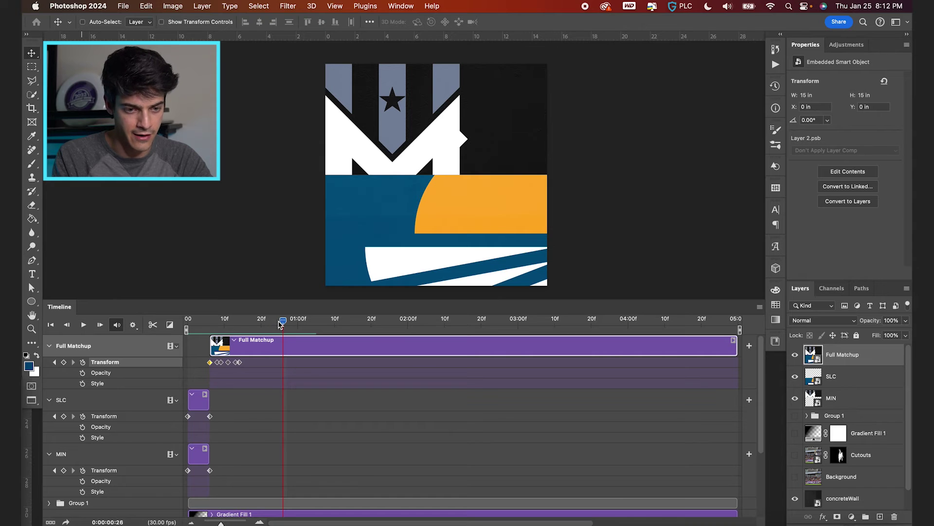
left_click_drag(281, 325, 277, 325)
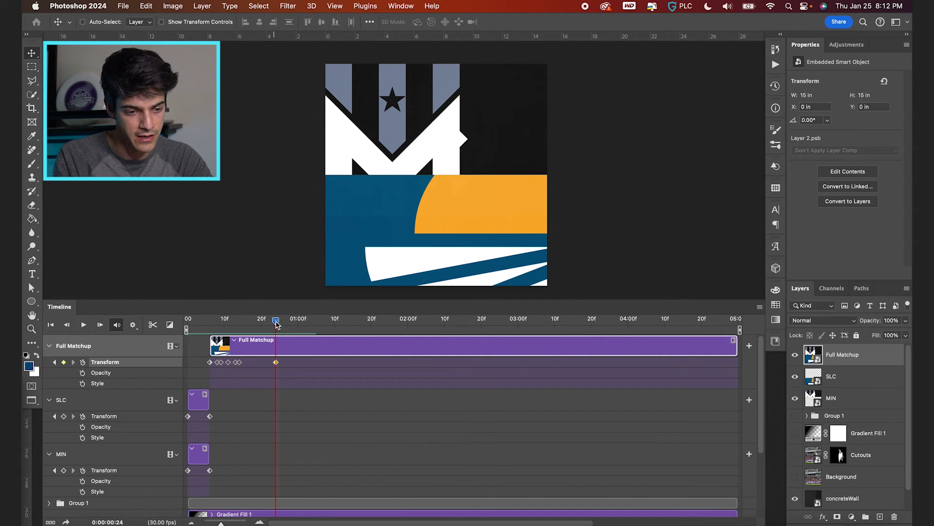
left_click_drag(276, 325, 294, 324)
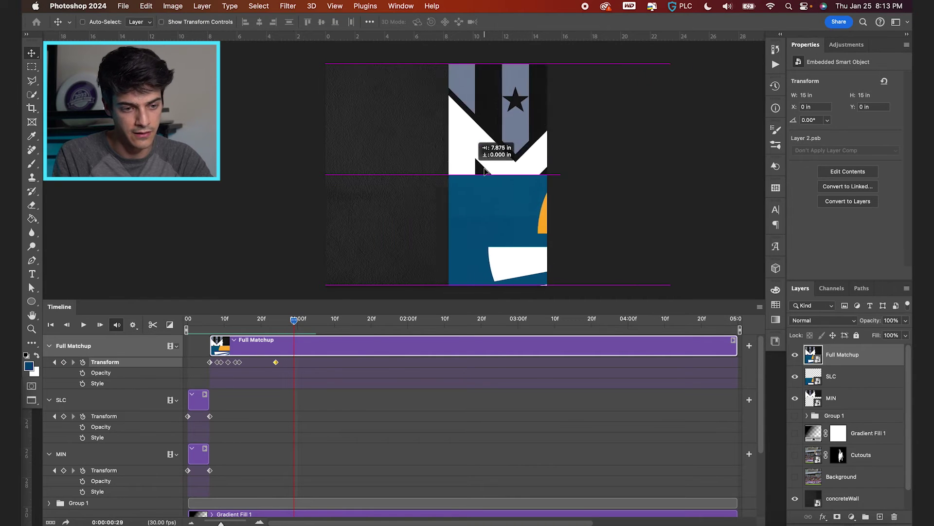
left_click_drag(356, 172, 579, 174)
left_click(276, 324)
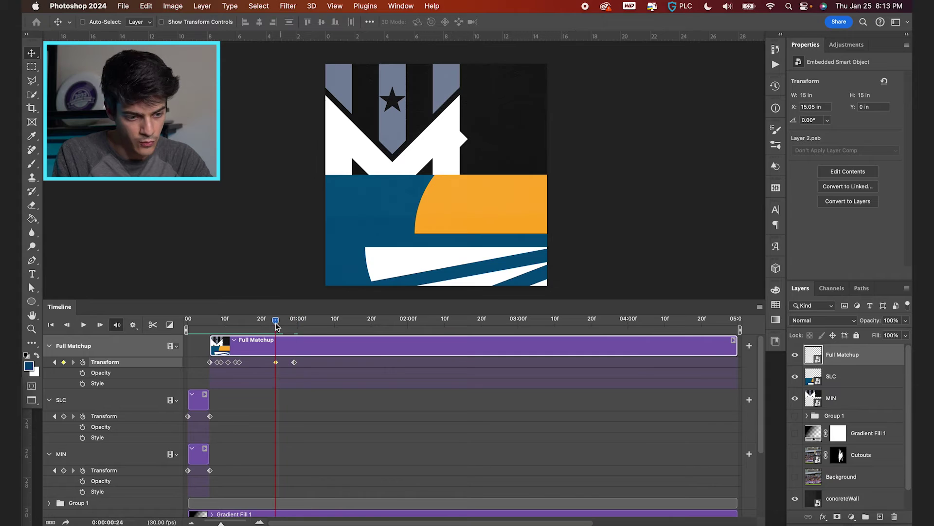
Step: Make the Game Day layers (Group 1, Gradient Fill 1, Cutouts, Background) visible again
left_click(276, 363)
scroll(275, 387, "down", 5)
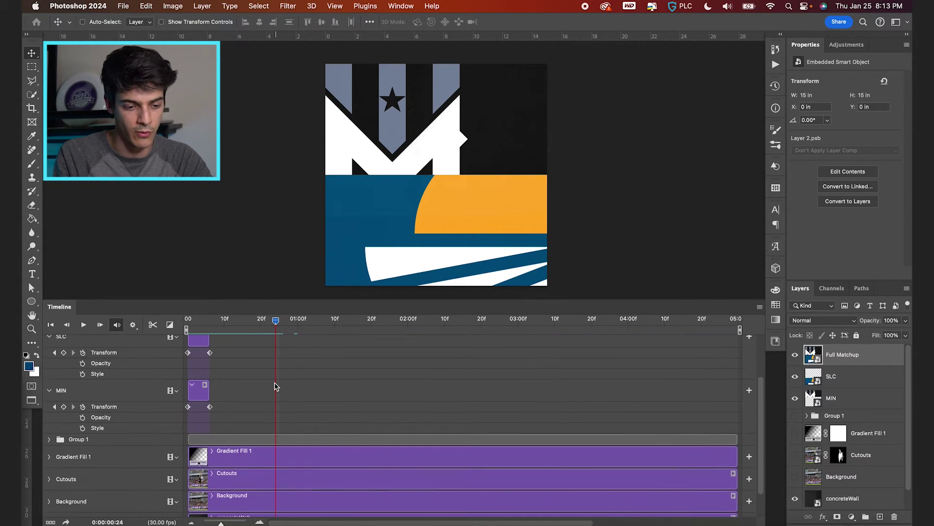
left_click_drag(795, 477, 796, 424)
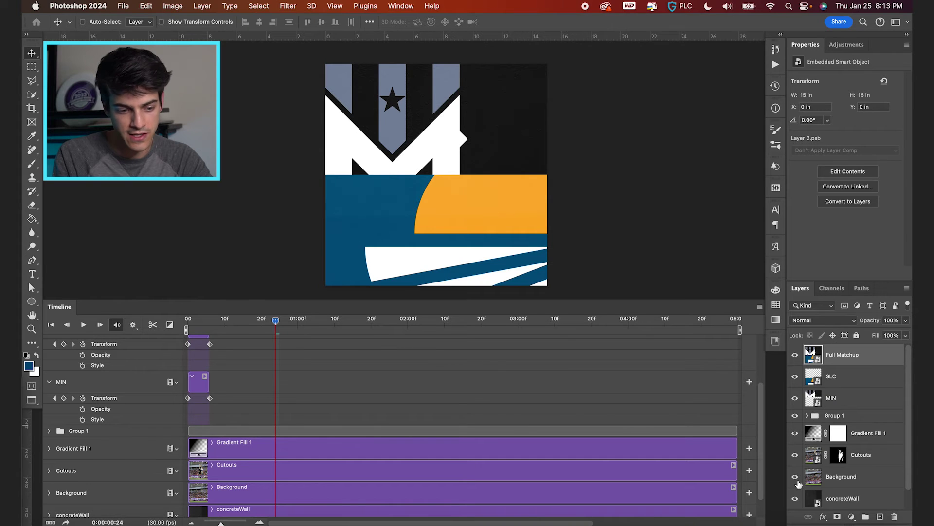
Step: Trim the Gradient Fill 1, Cutouts and Background clips to start at 00:24
scroll(292, 417, "down", 2)
left_click_drag(190, 423, 274, 428)
left_click_drag(190, 448, 276, 447)
left_click_drag(189, 468, 278, 468)
Step: Preview the transition from the logo swipe, then set the current time to 01:03
left_click_drag(282, 329, 243, 327)
key("space")
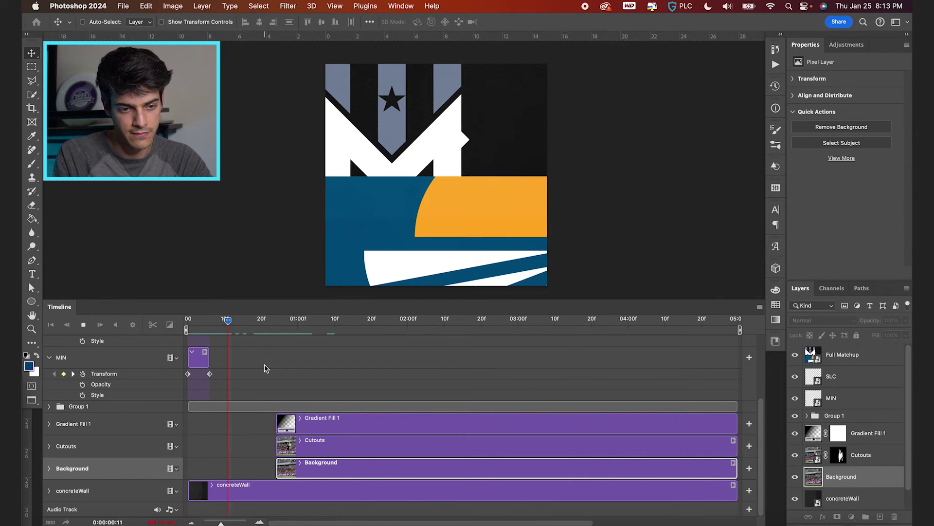
key("space")
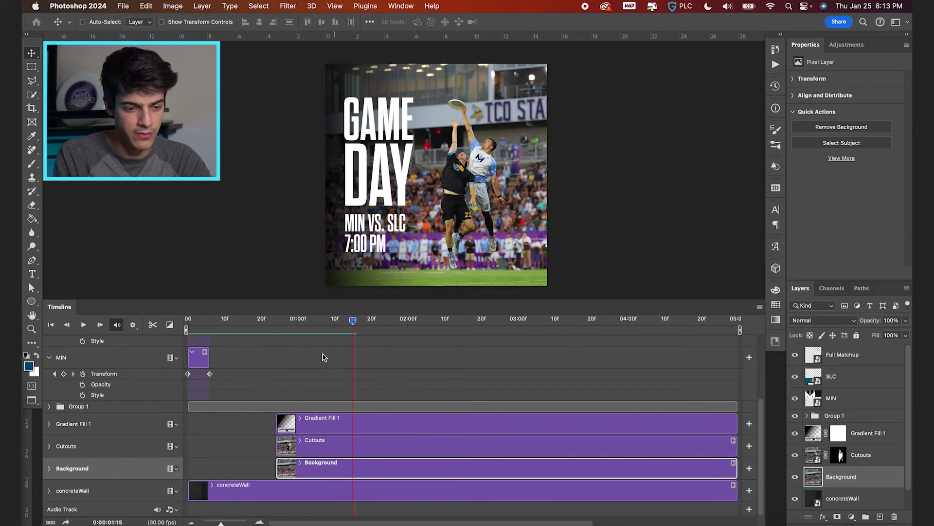
left_click(309, 322)
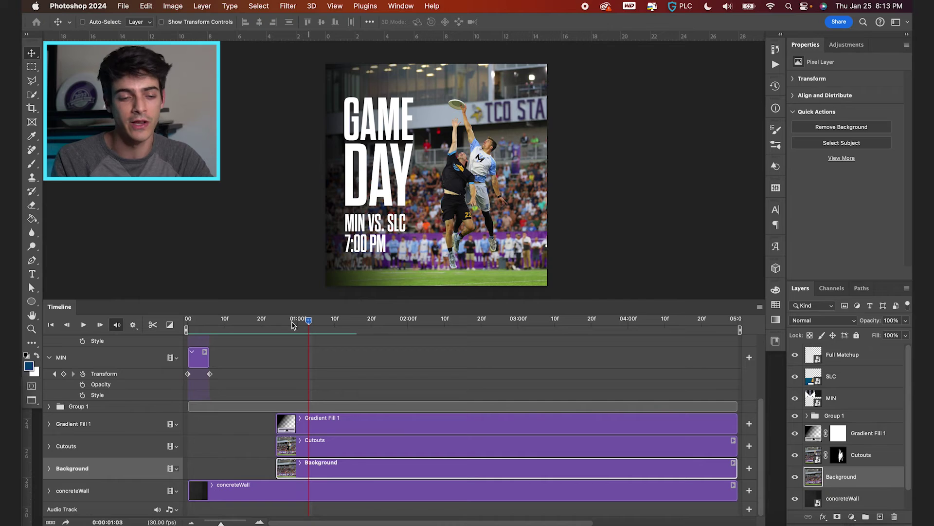
Step: At 00:24, convert the photo layer for Smart Filters and rename it 'Background'
left_click_drag(289, 321, 276, 321)
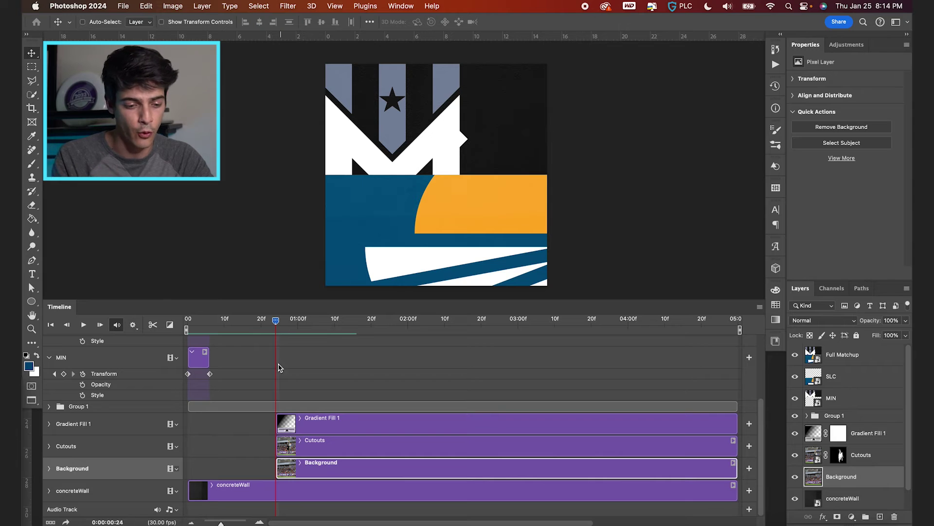
left_click(49, 470)
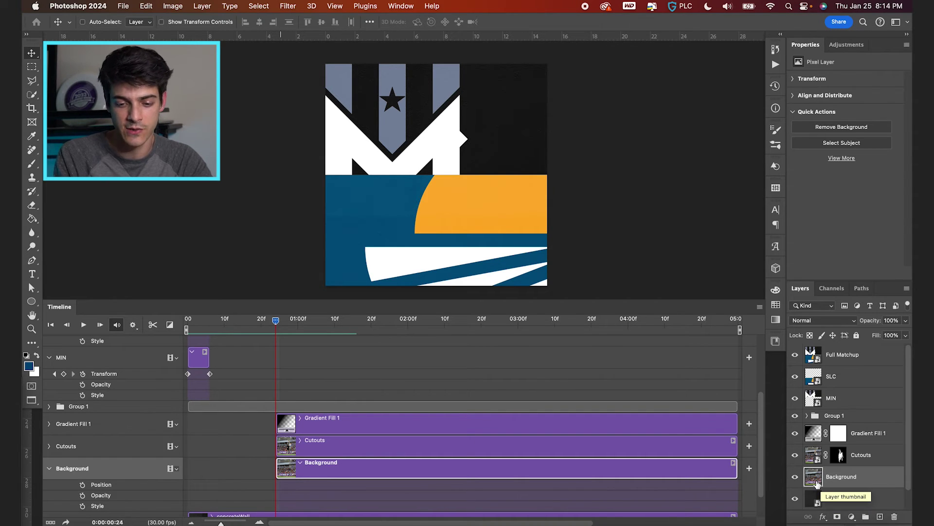
left_click(290, 5)
left_click(308, 37)
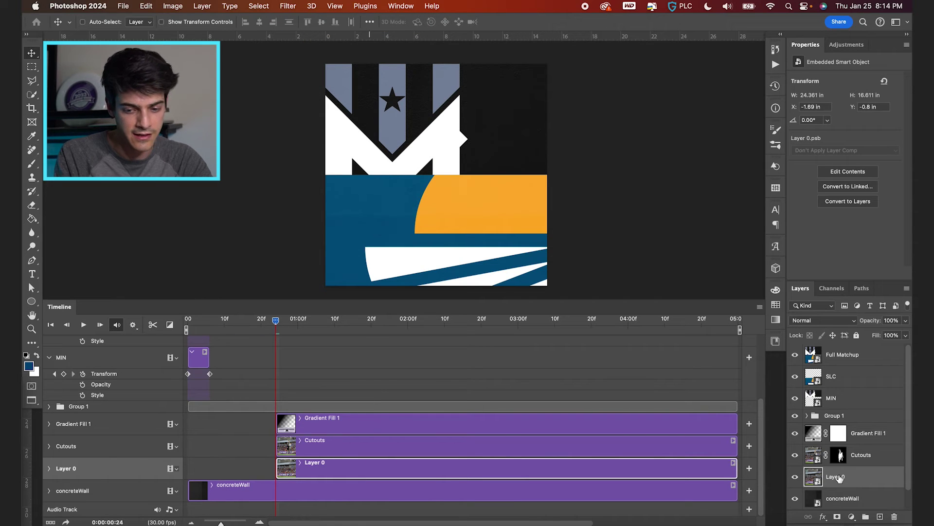
double_click(837, 476)
type("Background")
key("Return")
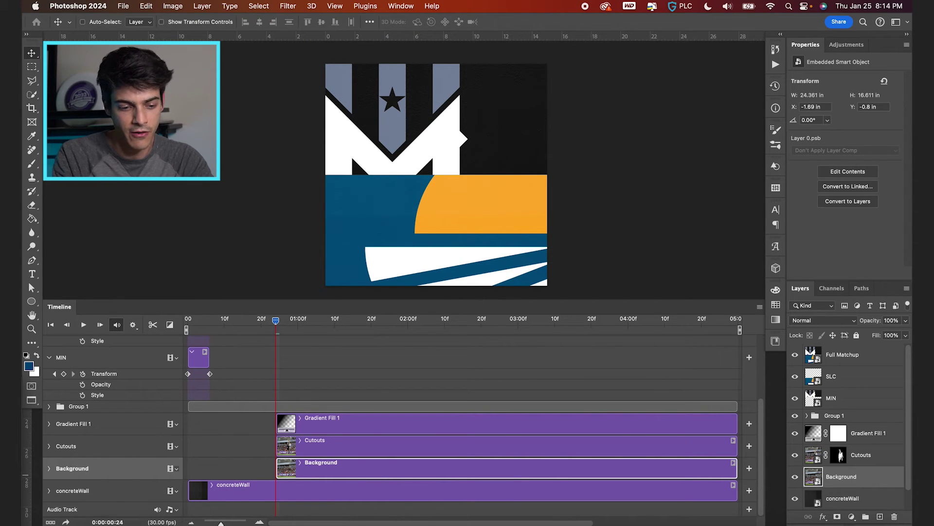
Step: Start a Transform keyframe for the Background track at 00:24
left_click(49, 469)
scroll(247, 454, "down", 2)
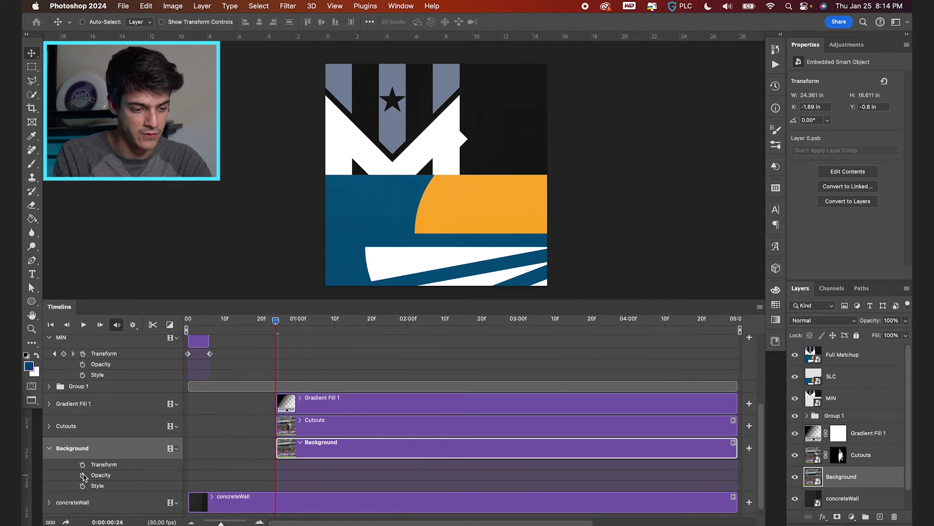
left_click(83, 464)
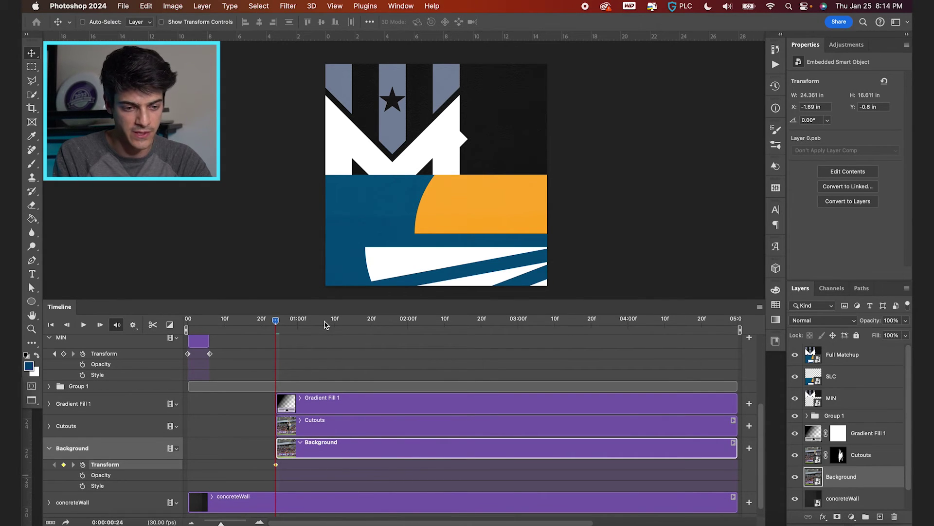
Step: Scale the Background photo proportionally to 105% at 03:10 and move that keyframe to 05:00
left_click_drag(325, 324, 557, 328)
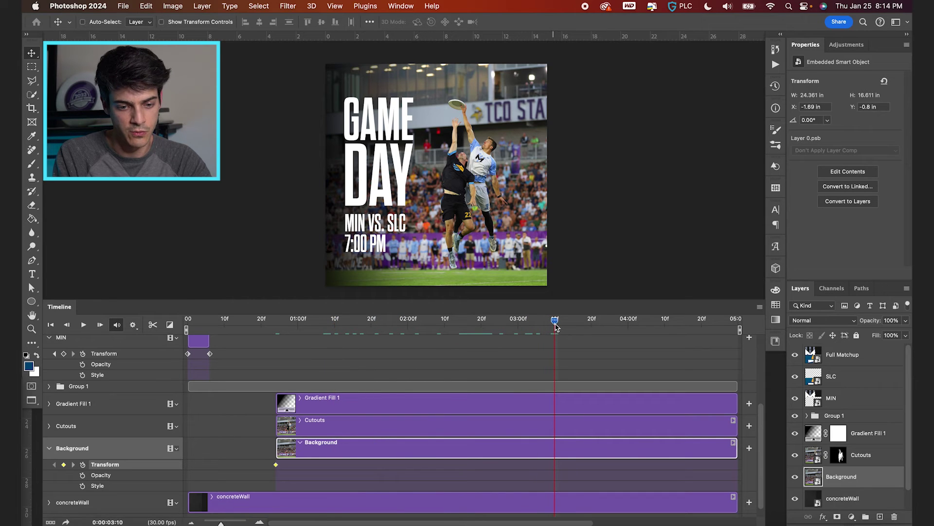
key("super+t")
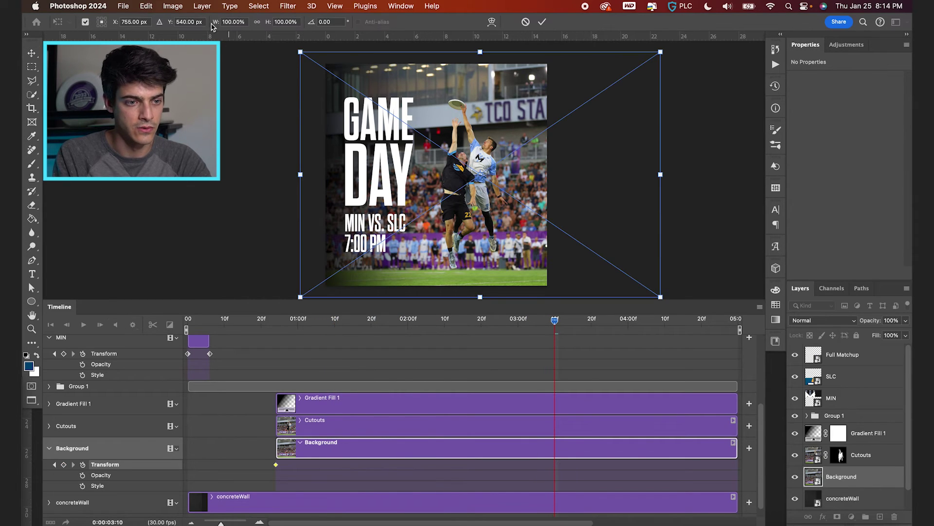
left_click(256, 22)
left_click(287, 22)
type("105")
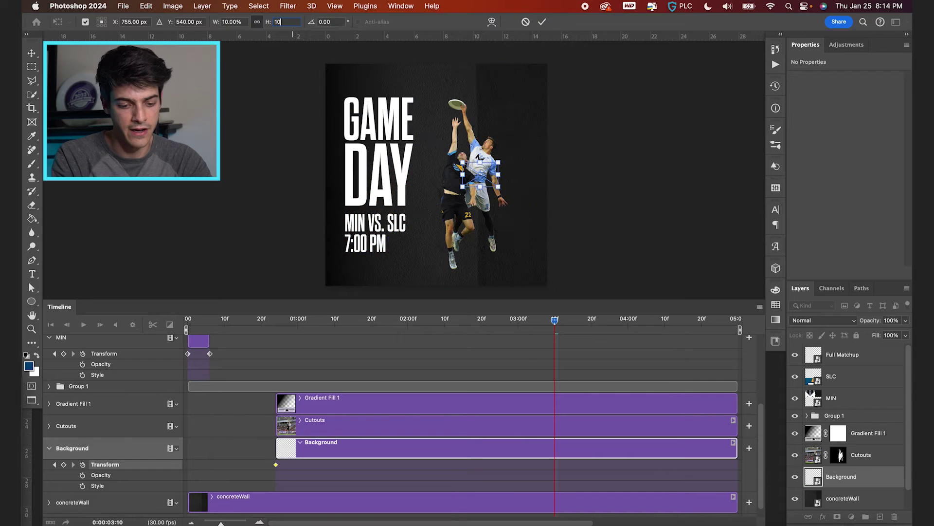
key("Return")
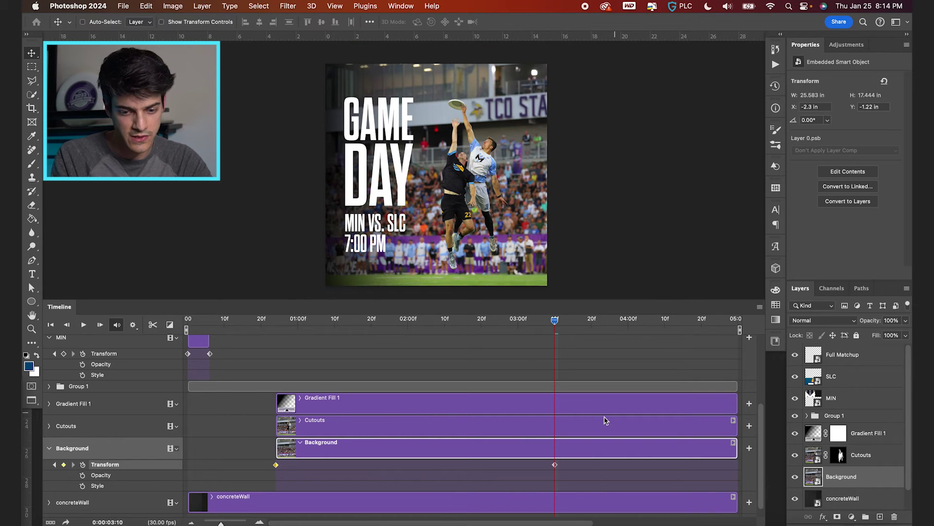
left_click_drag(555, 466, 739, 463)
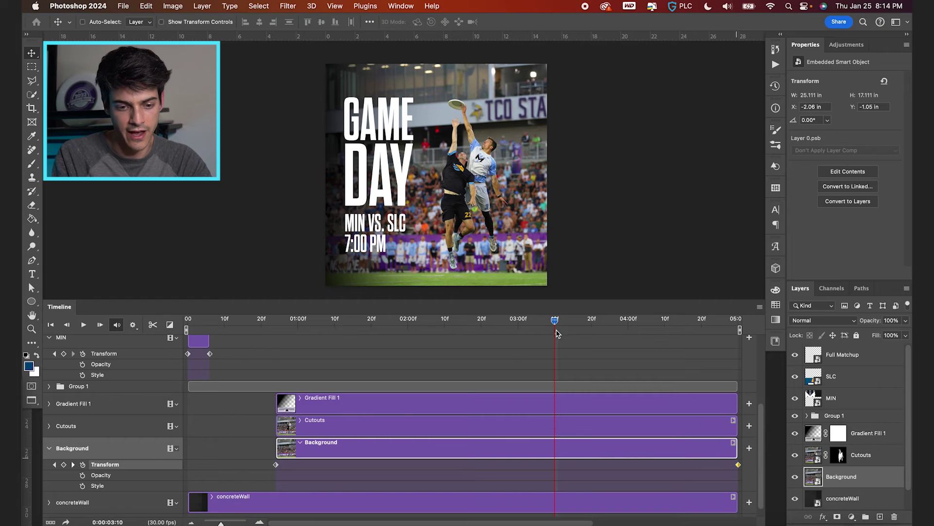
left_click_drag(549, 325, 555, 343)
Step: Put the Cutouts layer into a new Group 2 and collapse it
left_click(463, 199, "super")
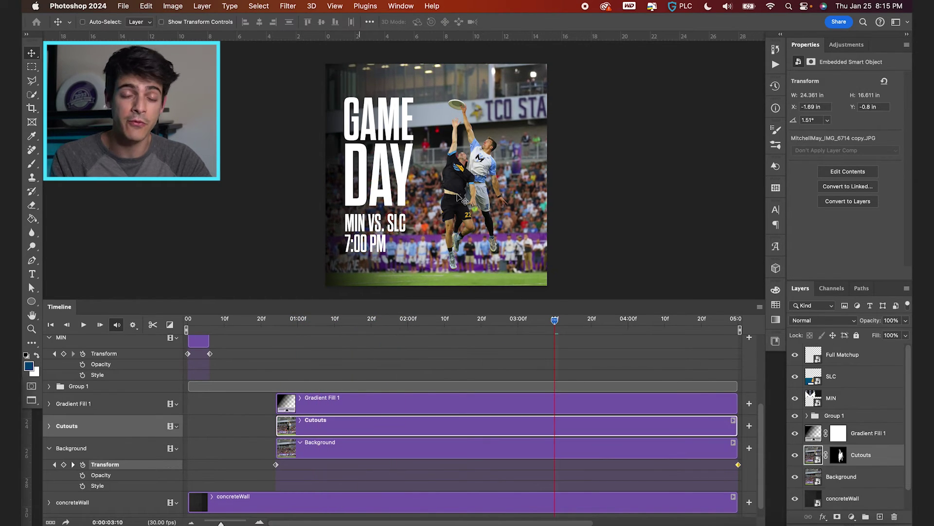
left_click(839, 456)
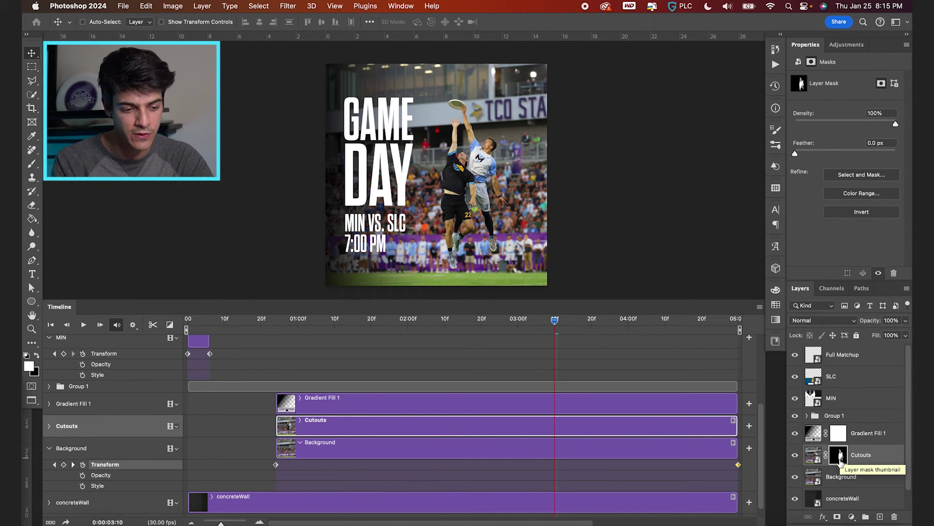
left_click_drag(841, 463, 865, 516)
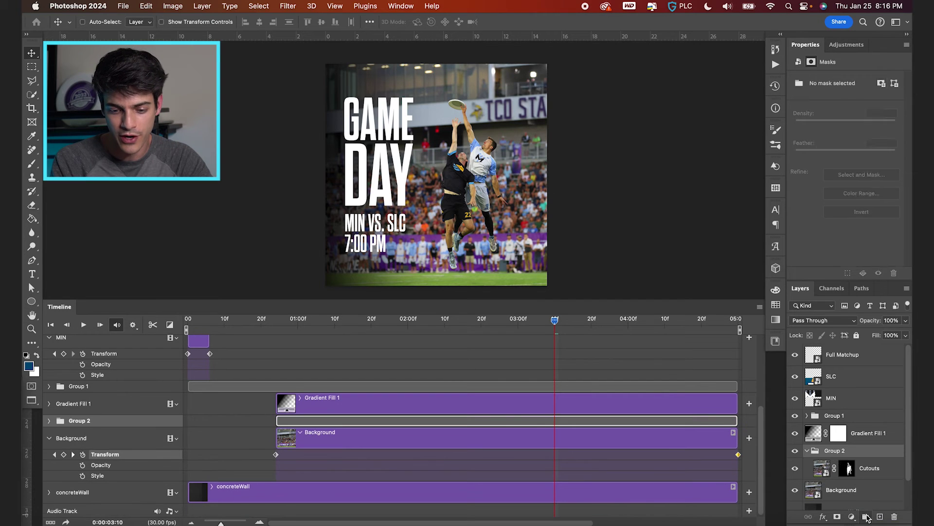
left_click(808, 451)
Step: Convert Group 2 for Smart Filters and rename the smart object 'Cutout'
left_click(288, 6)
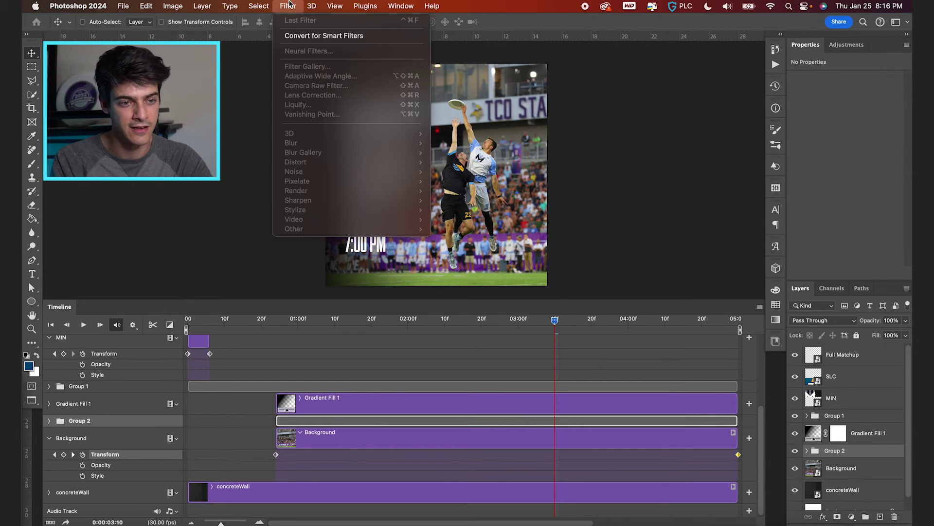
left_click(311, 34)
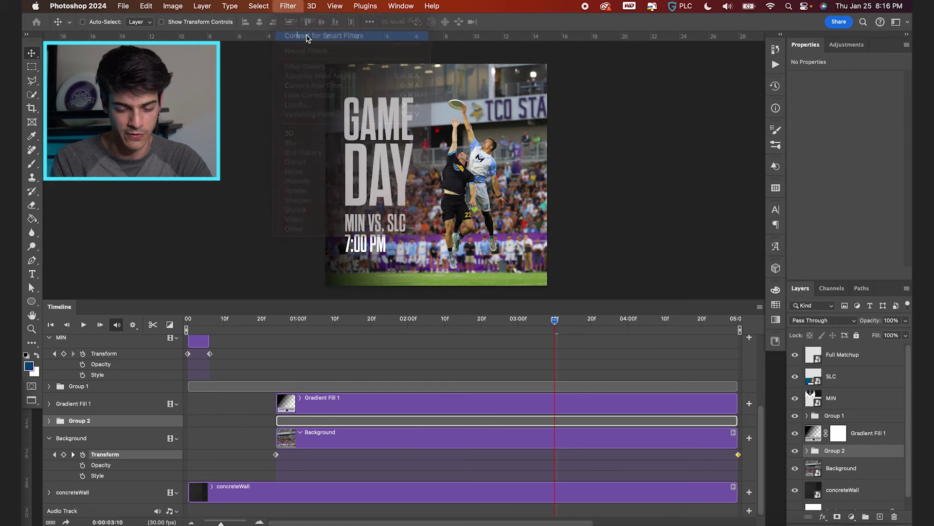
double_click(836, 454)
type("Cutout")
key("Return")
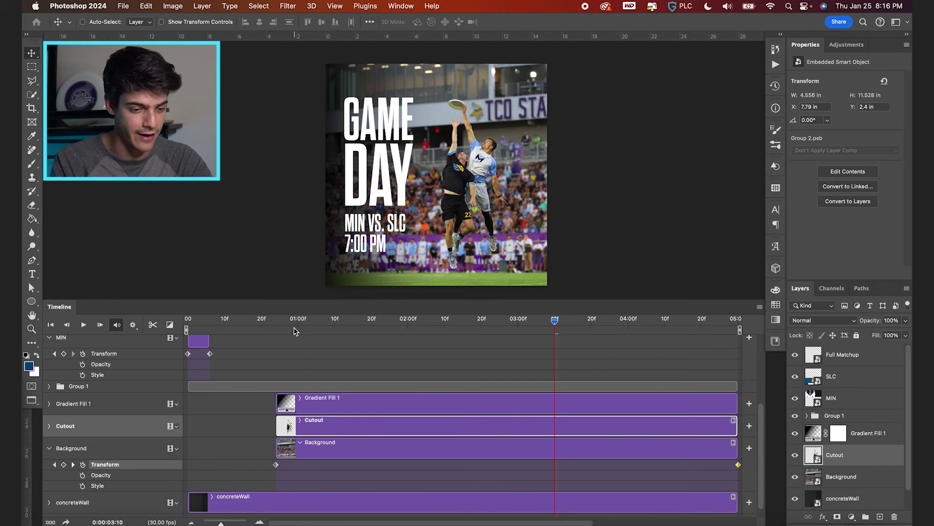
left_click(275, 324)
Step: Enlarge the Cutout to 108.72% near the end and move that transform keyframe to the clip's end
left_click(49, 425)
left_click(95, 442)
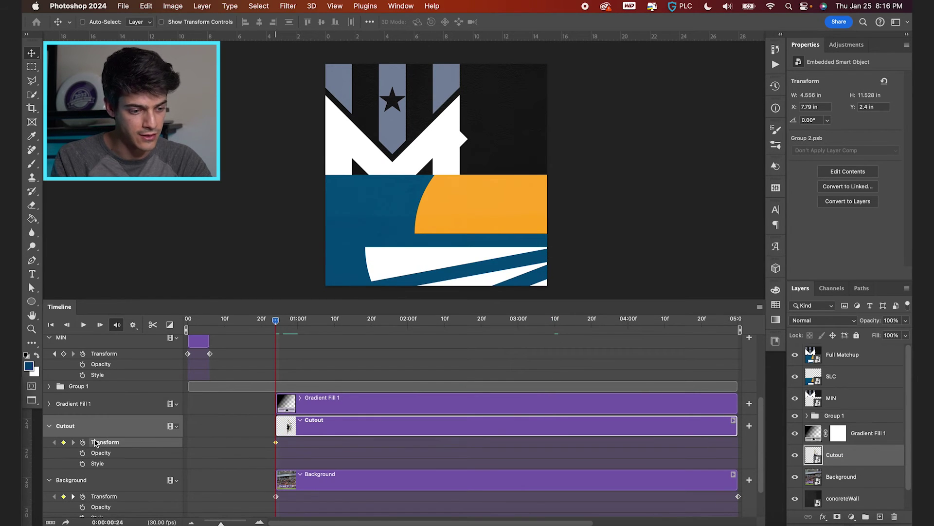
left_click_drag(417, 329, 588, 327)
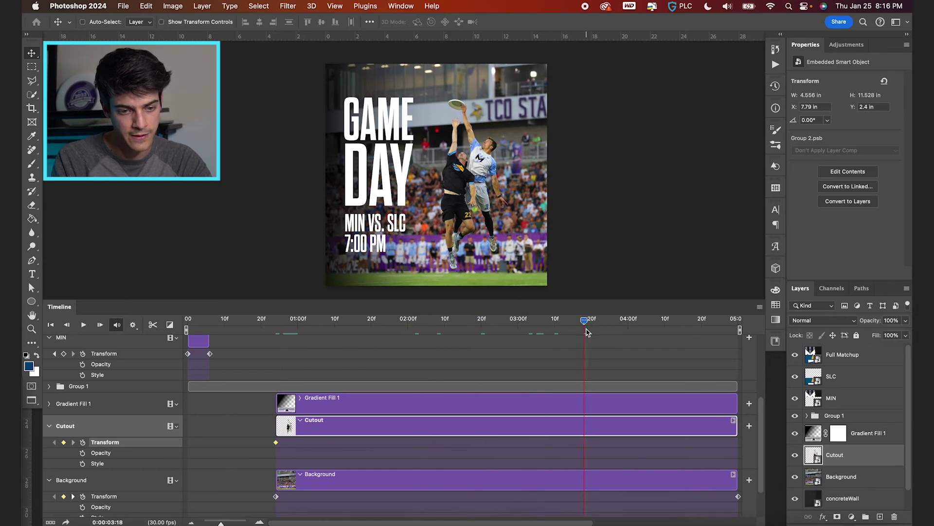
key("ctrl+t")
left_click_drag(509, 101, 515, 93)
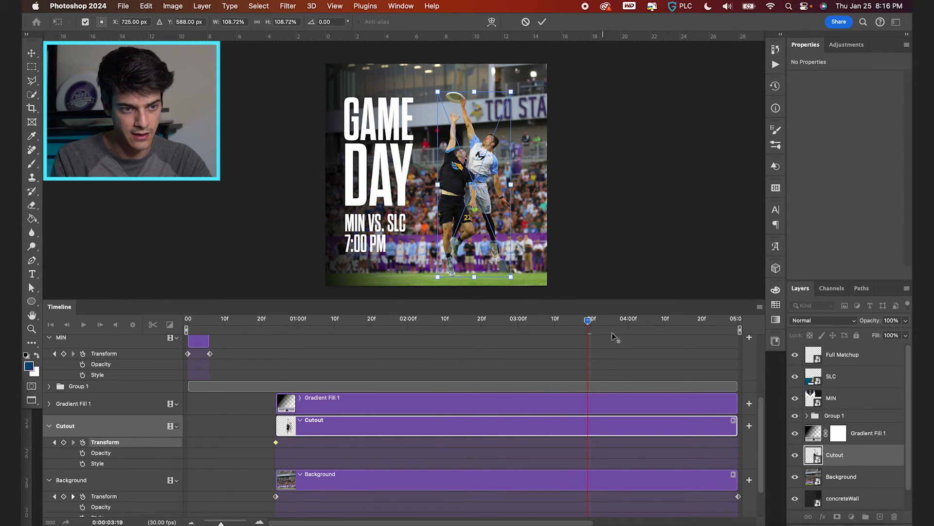
key("Return")
left_click_drag(588, 442, 738, 442)
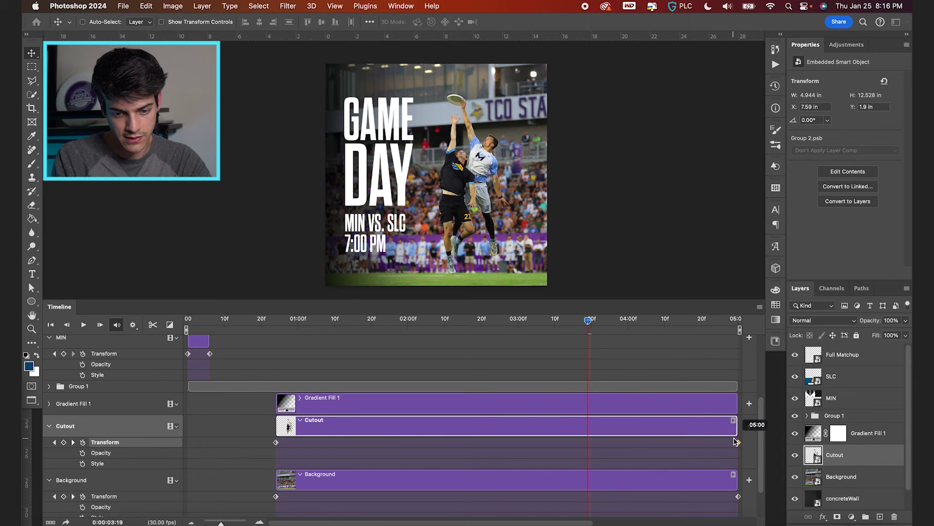
Step: Preview the Cutout zoom and return to the 00:24 start frame
left_click_drag(588, 324, 442, 327)
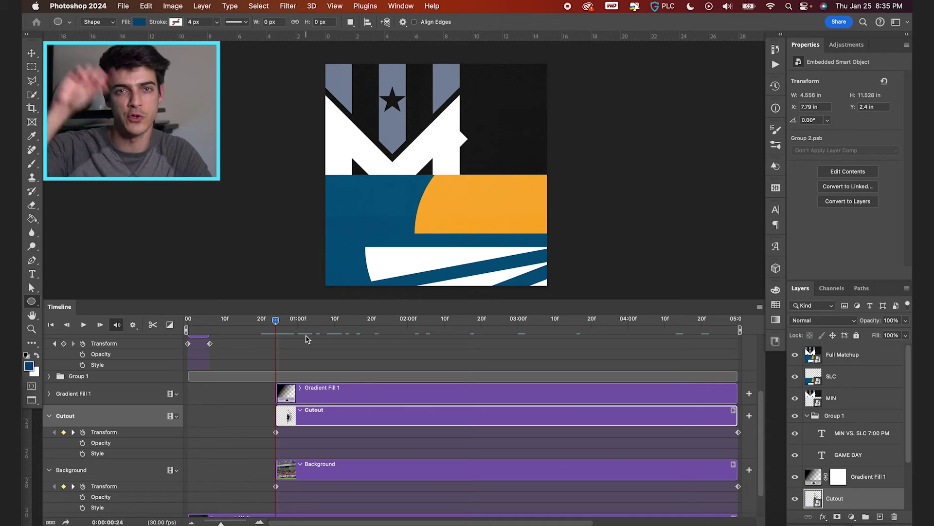
left_click_drag(276, 320, 305, 325)
key("space")
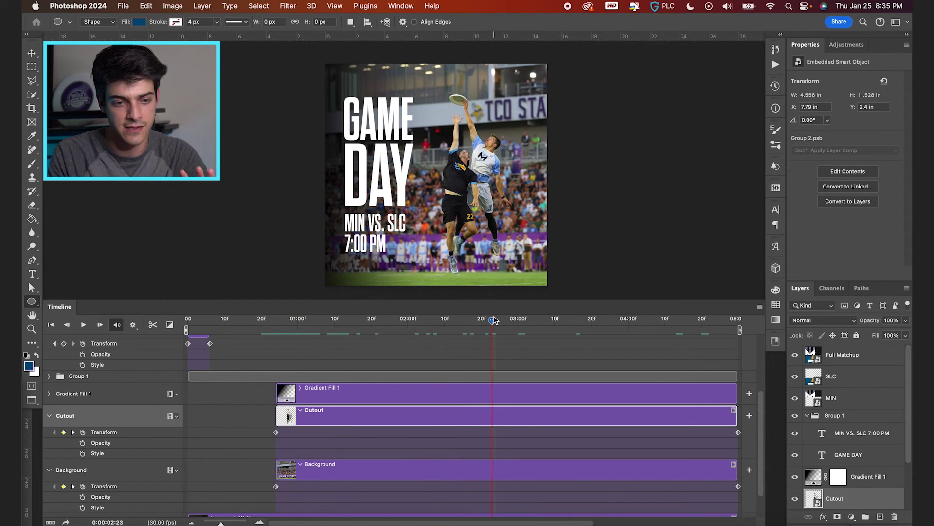
left_click(283, 321)
key("Left")
key("Left")
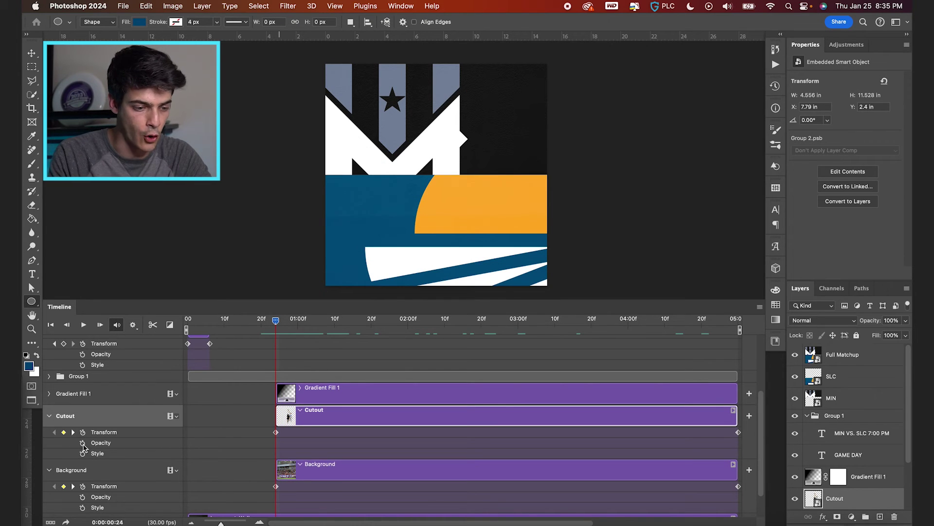
Step: Enable Cutout opacity keyframing and lower the photo below the canvas as its 00:24 starting position
left_click(83, 442)
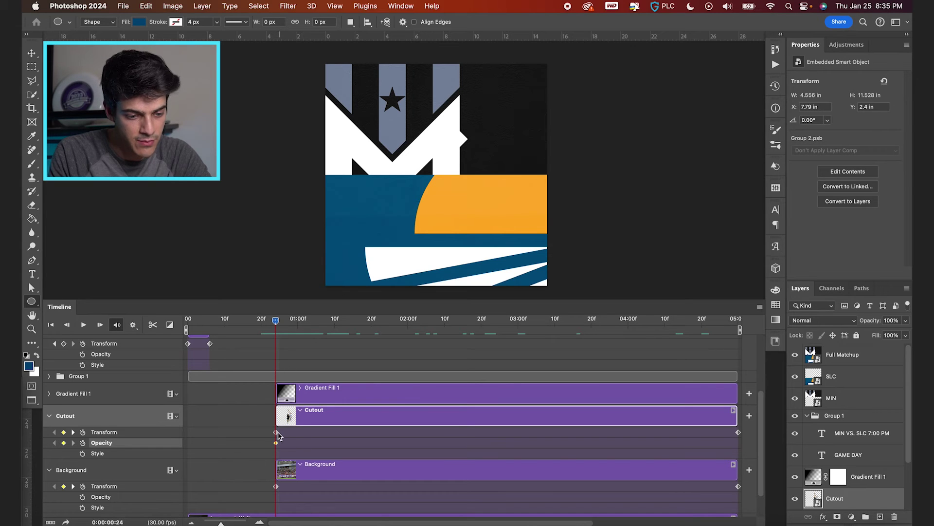
left_click_drag(277, 432, 302, 434)
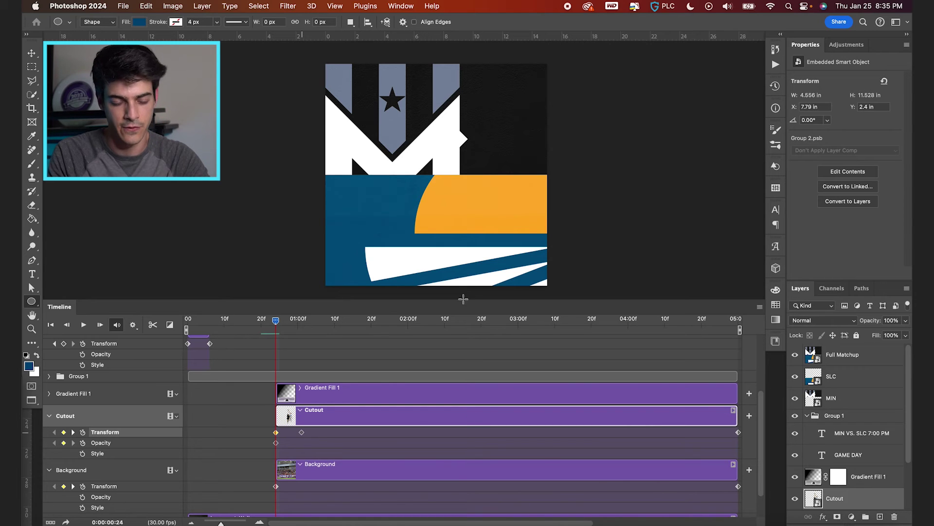
key("super+z")
key("super+t")
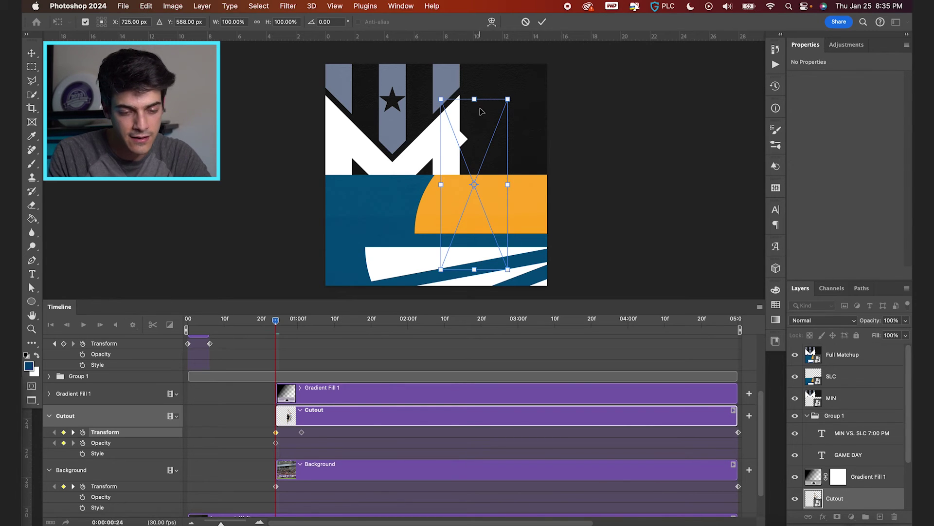
left_click_drag(481, 123, 472, 293)
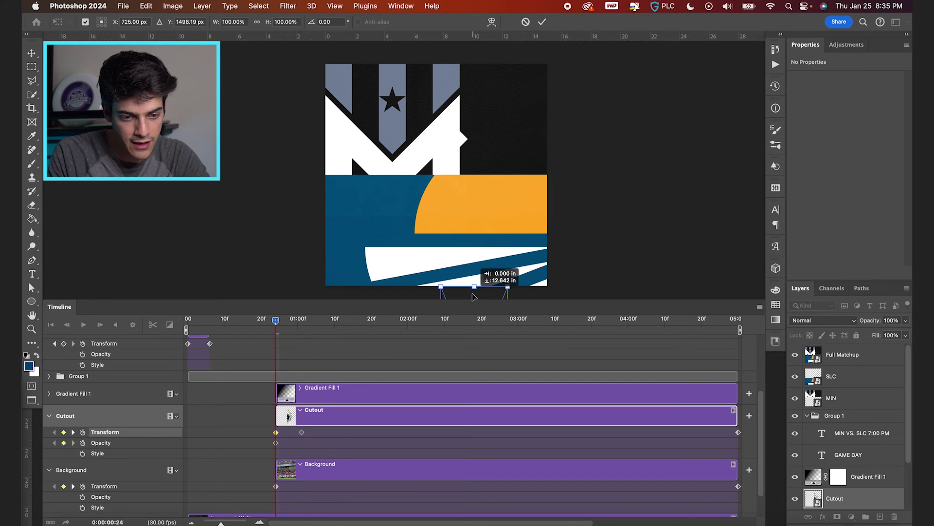
left_click(542, 22)
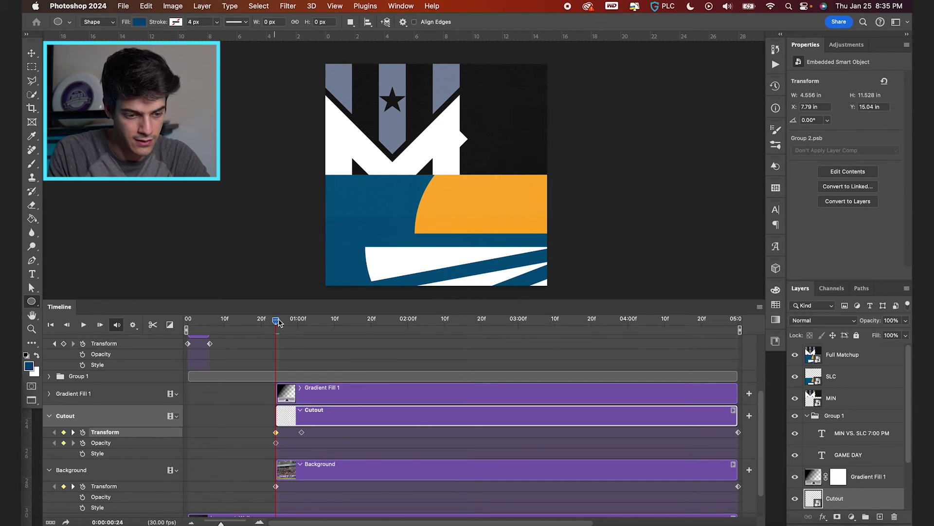
Step: Add an opacity keyframe at 01:01 and set the Cutout's opacity to 0% at 00:24
key("space")
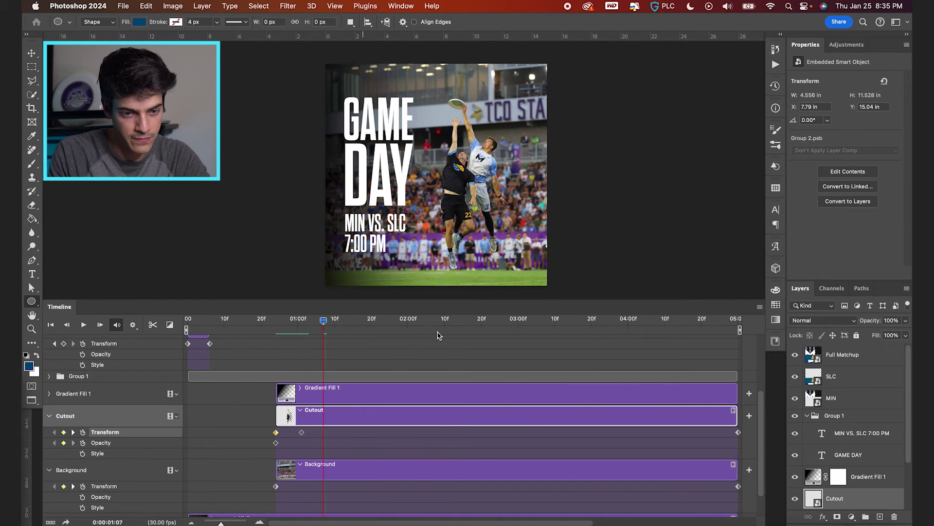
left_click(301, 340)
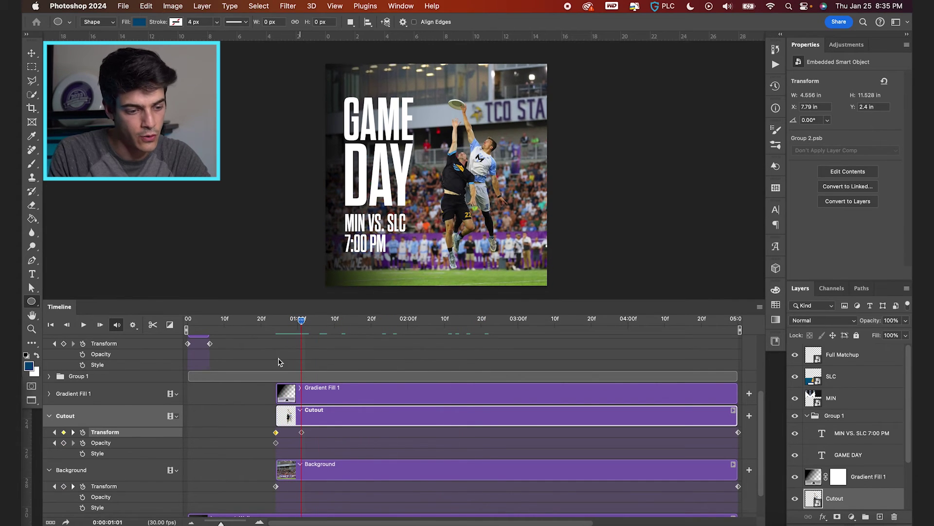
left_click(63, 442)
left_click(277, 319)
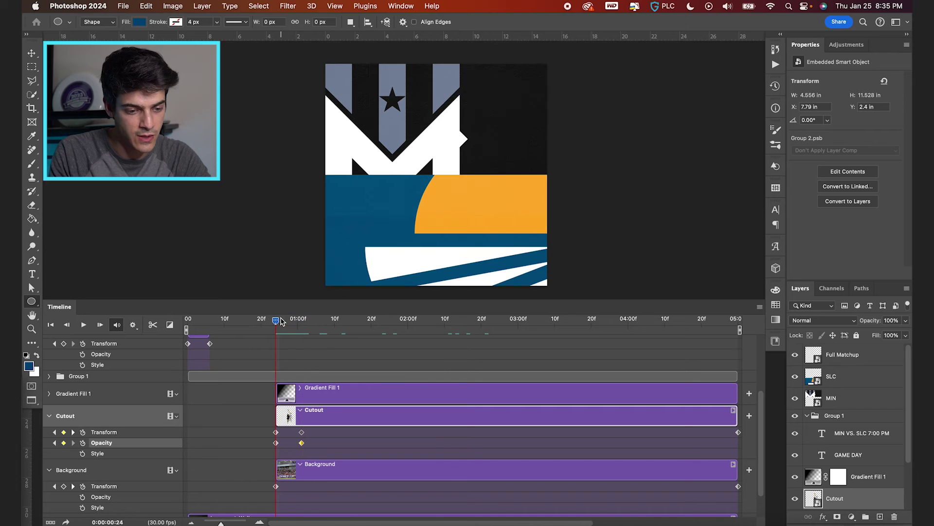
left_click_drag(877, 325, 633, 336)
Step: Preview the Cutout fade-in, compare with Gradient Fill 1 hidden, and return to 00:24
mouse_move(278, 325)
left_mouse_down()
mouse_move(309, 325)
mouse_move(276, 327)
left_mouse_up()
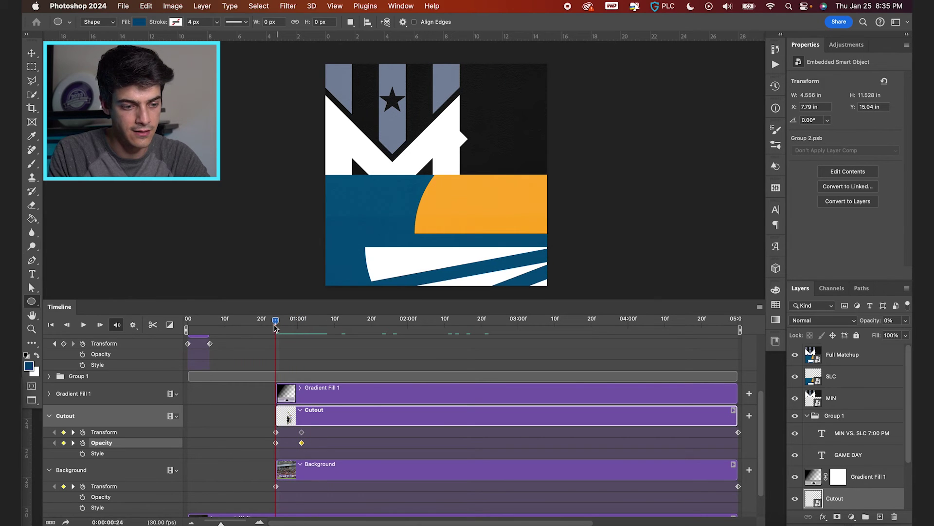
left_click(84, 327)
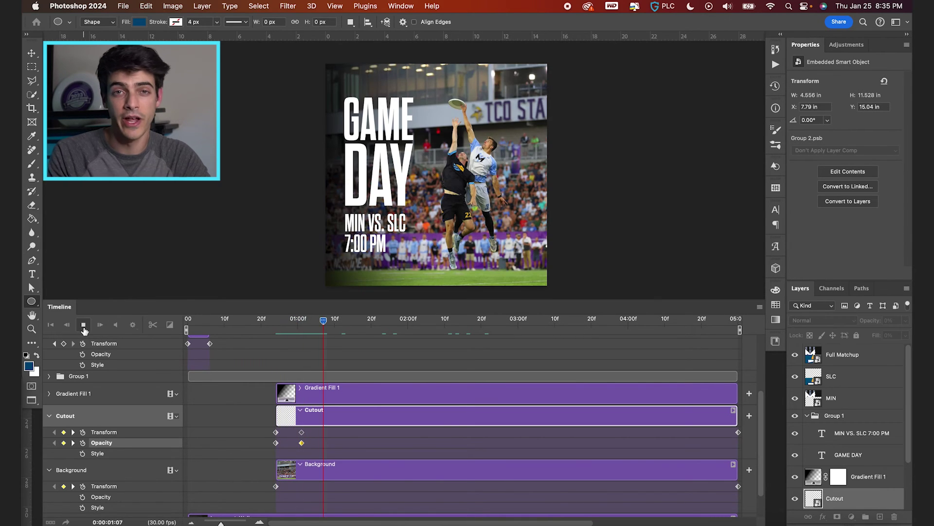
left_click(83, 325)
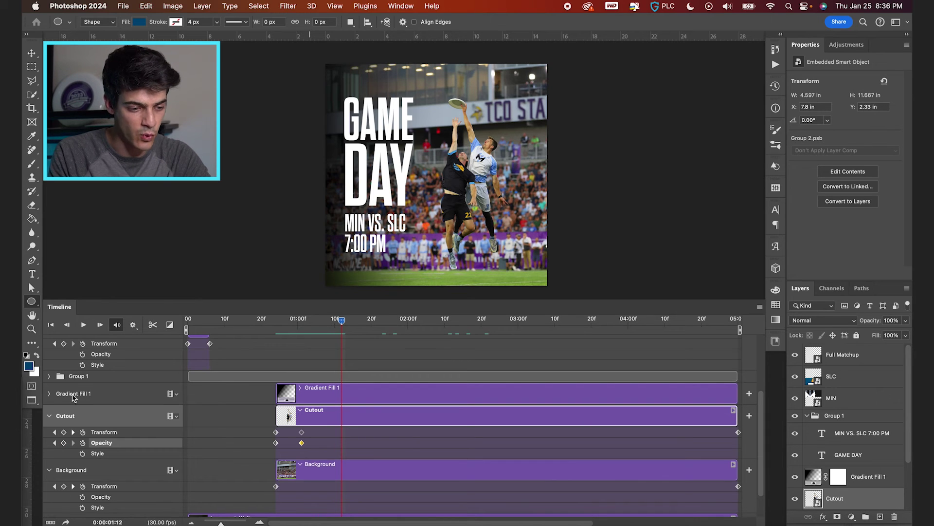
left_click(795, 476)
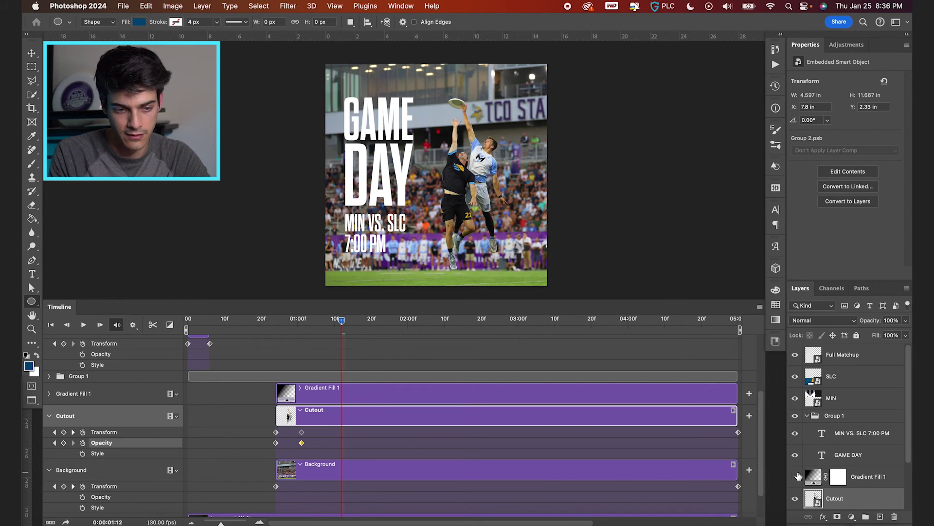
left_click(796, 476)
left_click(54, 442)
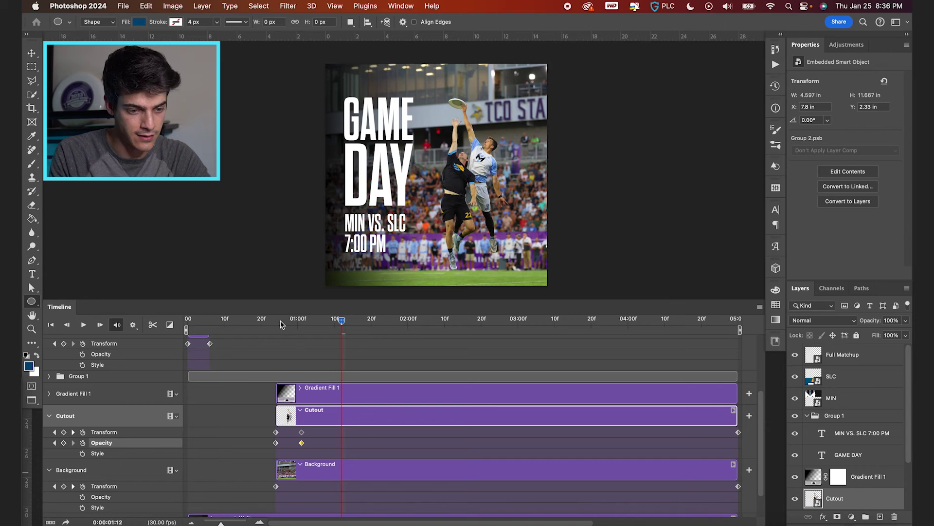
left_click(54, 442)
left_click(49, 393)
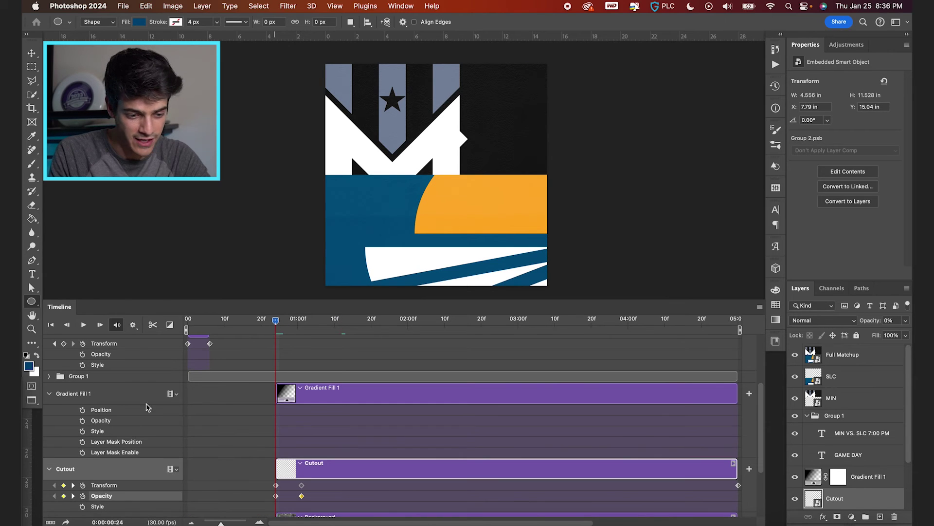
Step: Keyframe Gradient Fill 1's opacity at 01:01 and set it to 0% at 00:24
left_click(83, 420)
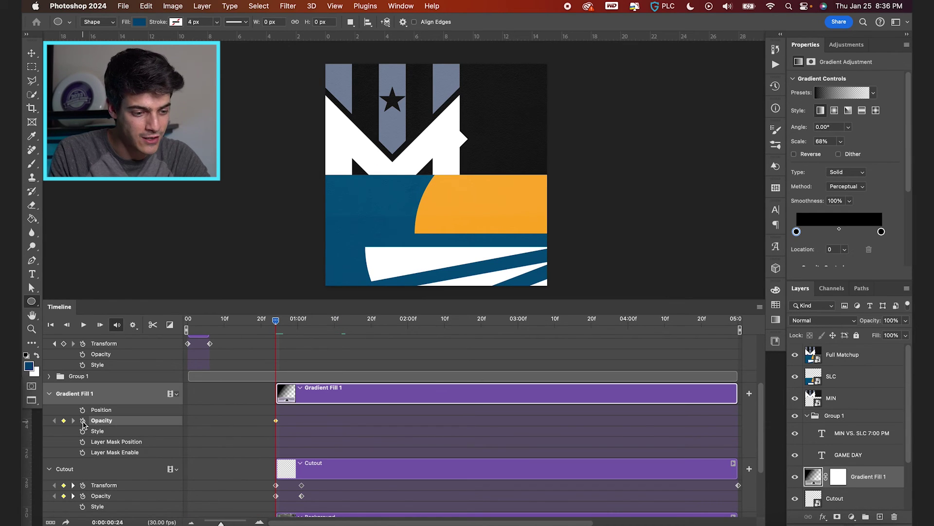
left_click(302, 321)
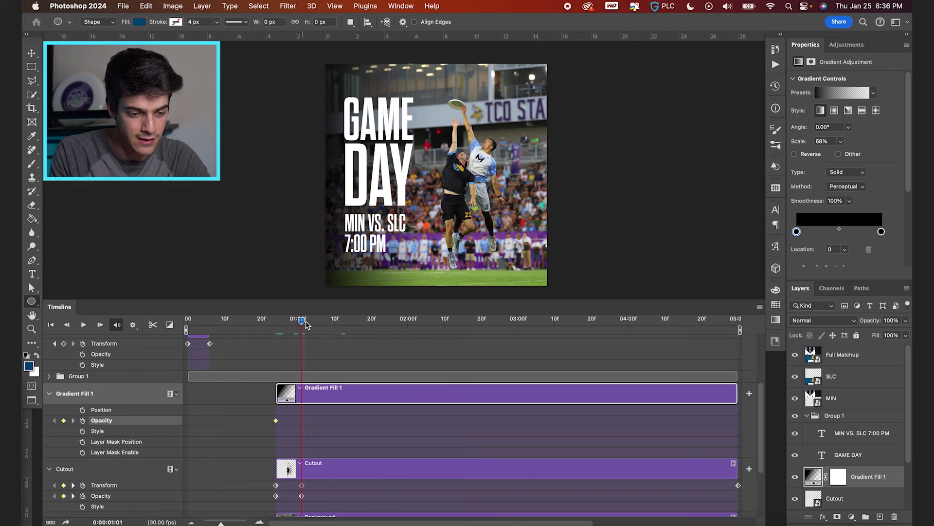
left_click(276, 322)
left_click(880, 322)
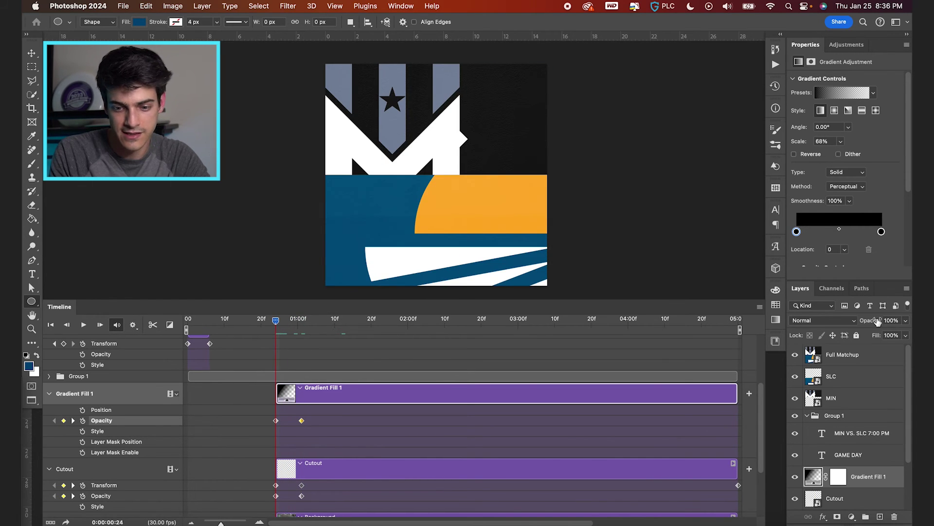
type("0")
key("Return")
Step: Preview the gradient fading in and expand Group 1's text tracks
left_click(280, 321)
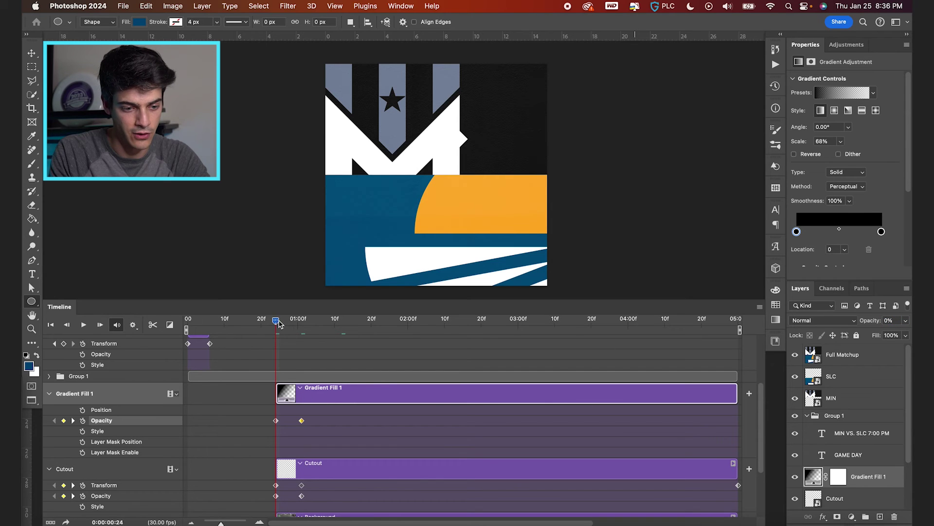
mouse_move(292, 322)
left_mouse_down()
mouse_move(316, 322)
mouse_move(298, 322)
left_mouse_up()
left_click(276, 323)
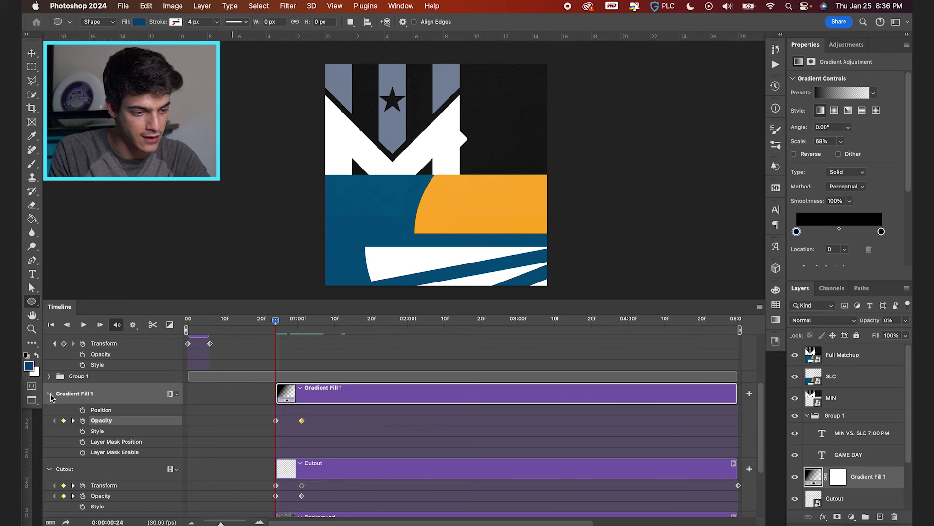
left_click(50, 393)
left_click(49, 376)
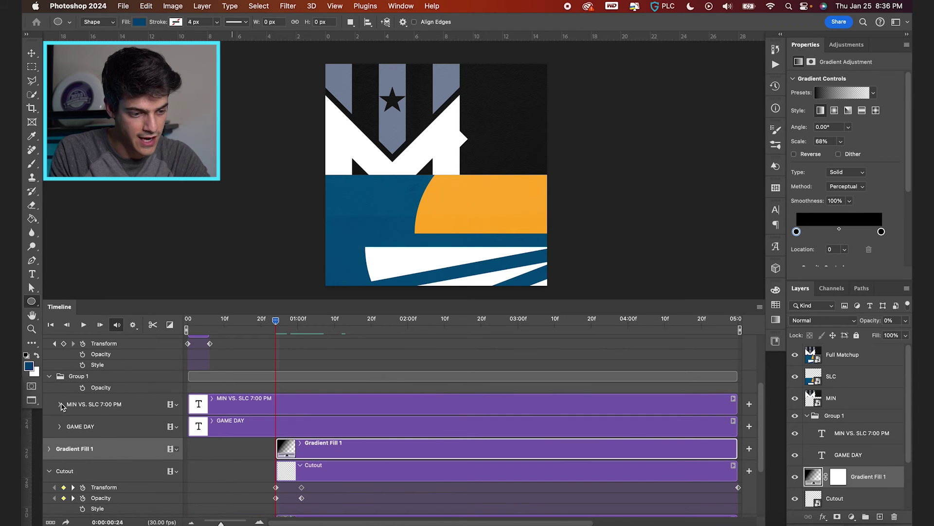
Step: Add position and opacity keyframes at 00:24 for the MIN VS. SLC and GAME DAY text
left_click(60, 404)
left_click(59, 470)
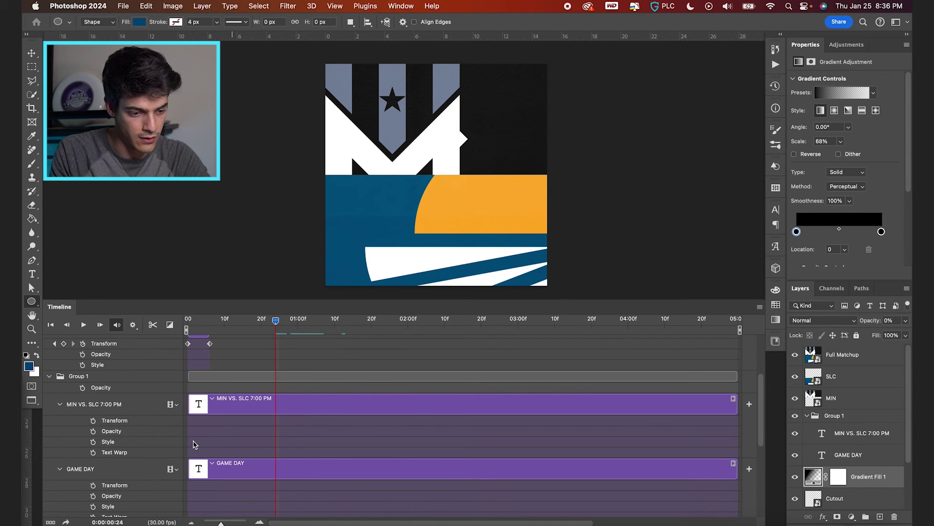
scroll(194, 445, "down", 3)
left_click(93, 390)
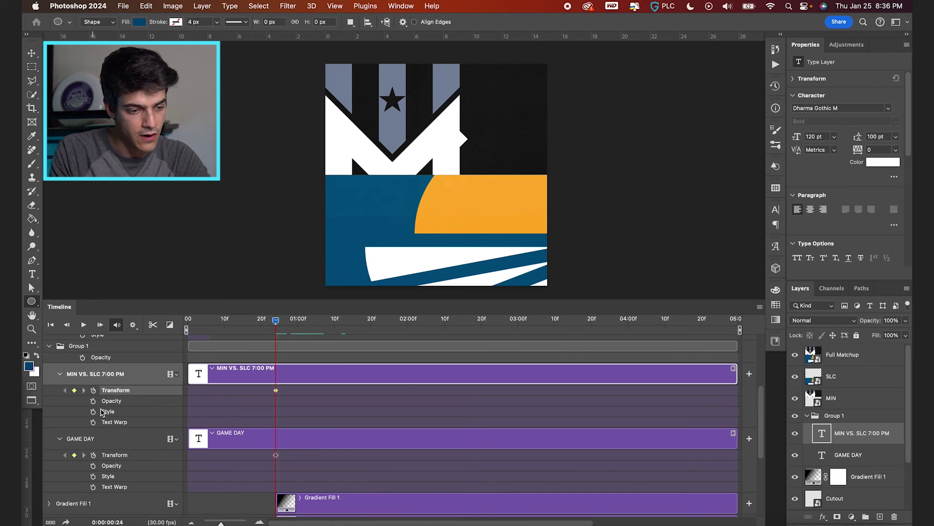
left_click(93, 401)
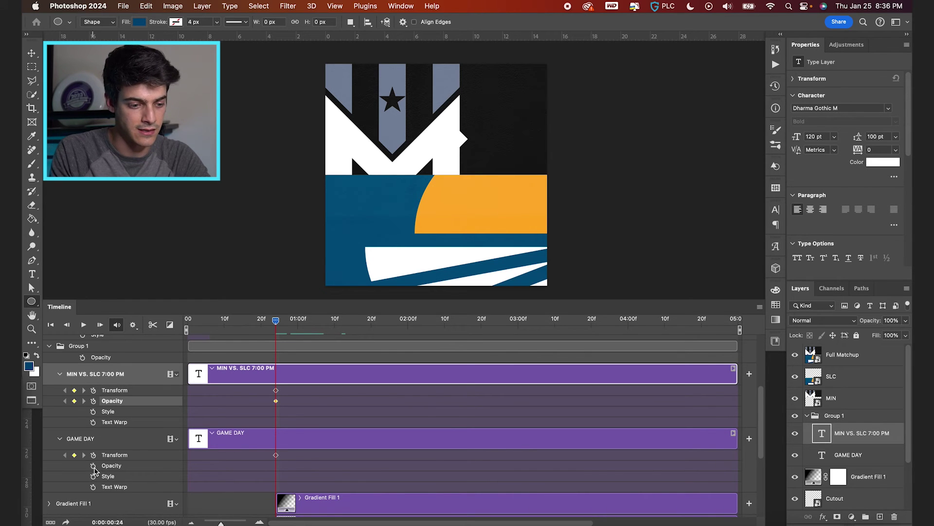
left_click(93, 465)
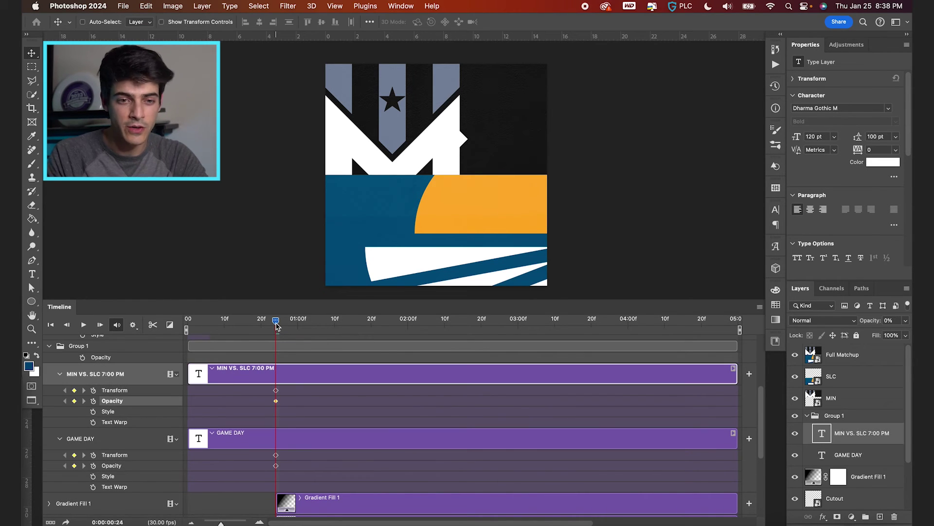
Step: At 01:01, set both text layers to 100% opacity and add position keyframes
left_click_drag(276, 321, 302, 326)
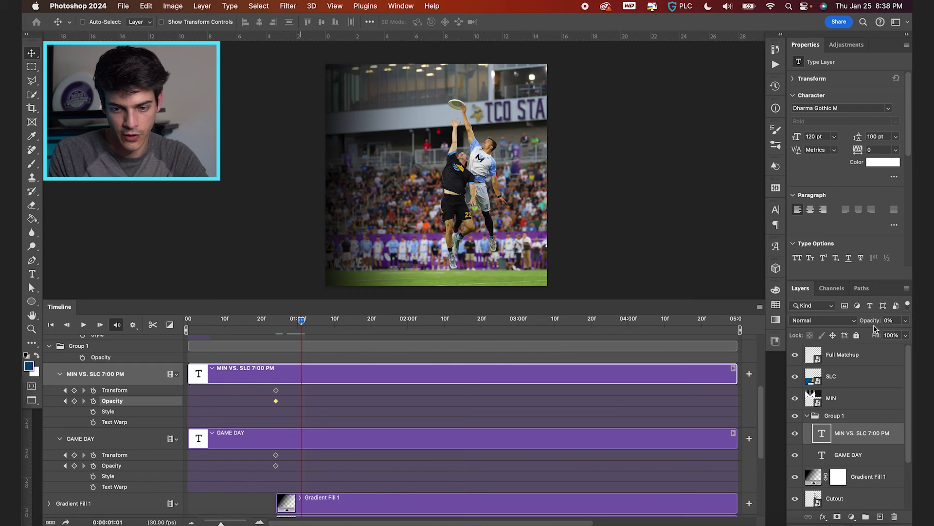
left_click(856, 454, "shift")
left_click_drag(871, 321, 911, 323)
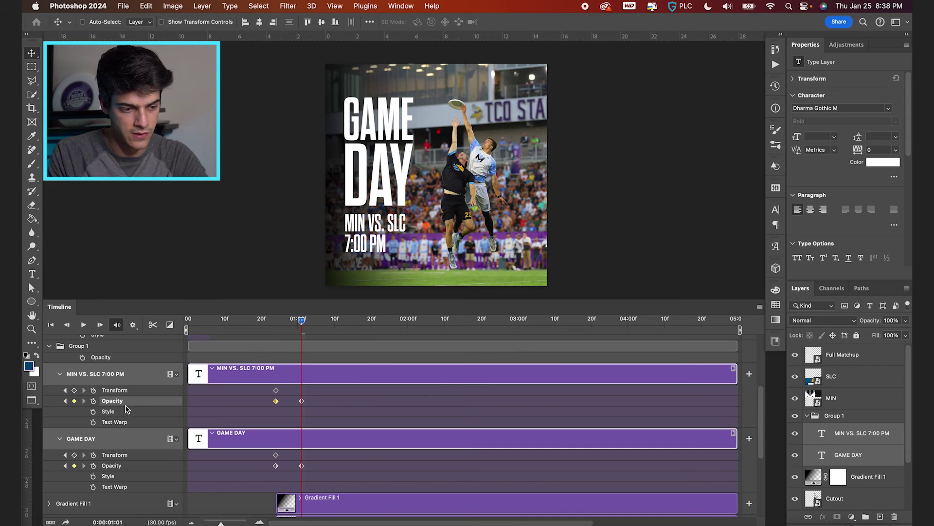
left_click(74, 390)
left_click(74, 455)
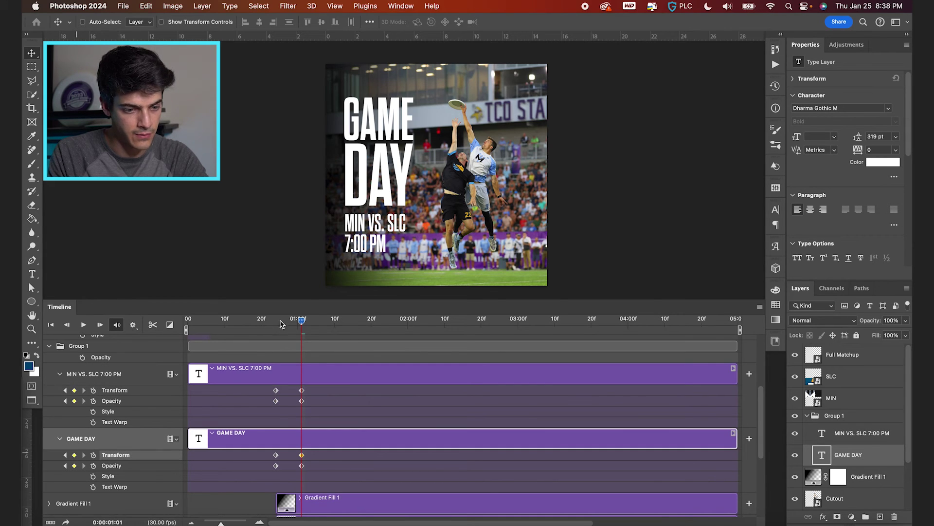
Step: At 00:24, shift the text group to the left with Free Transform
left_click(276, 321)
left_click(836, 417)
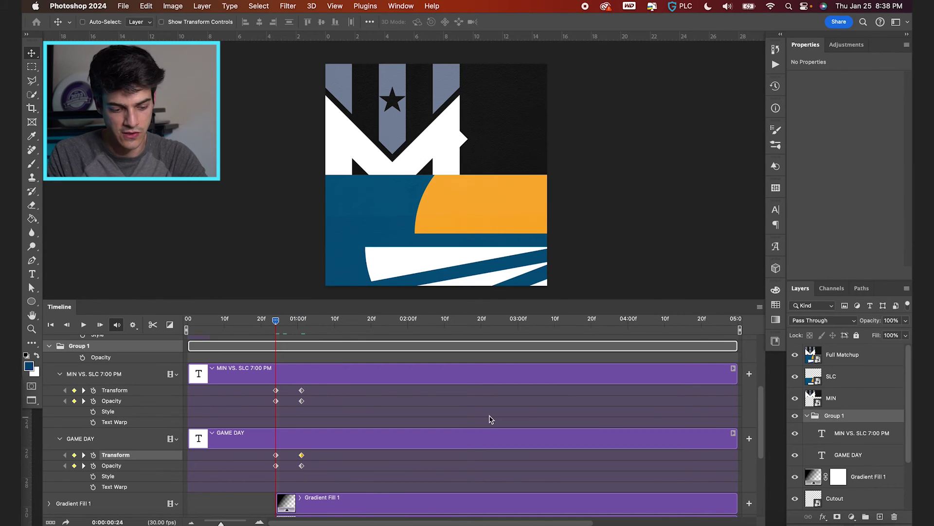
key("ctrl+t")
left_click_drag(379, 151, 292, 151)
left_click(292, 321)
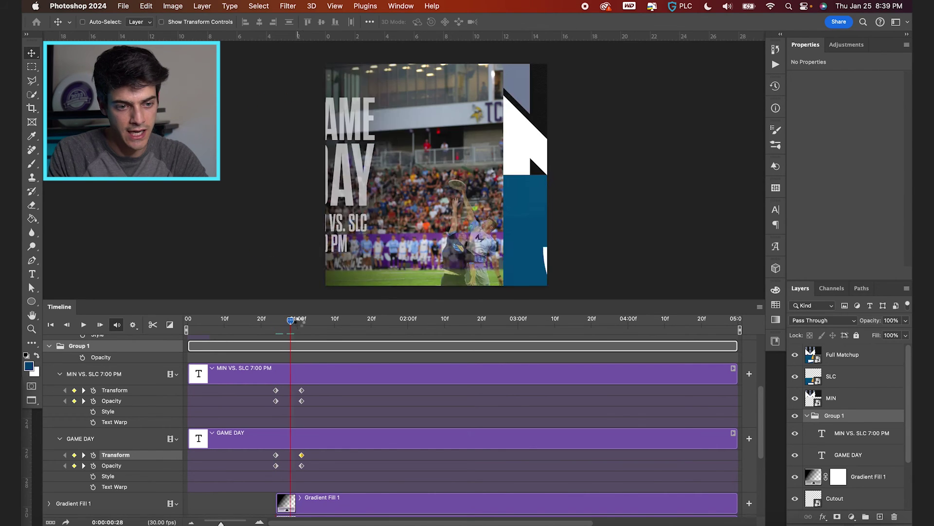
Step: Preview the titles fading and sliding in
key("space")
left_click(276, 325)
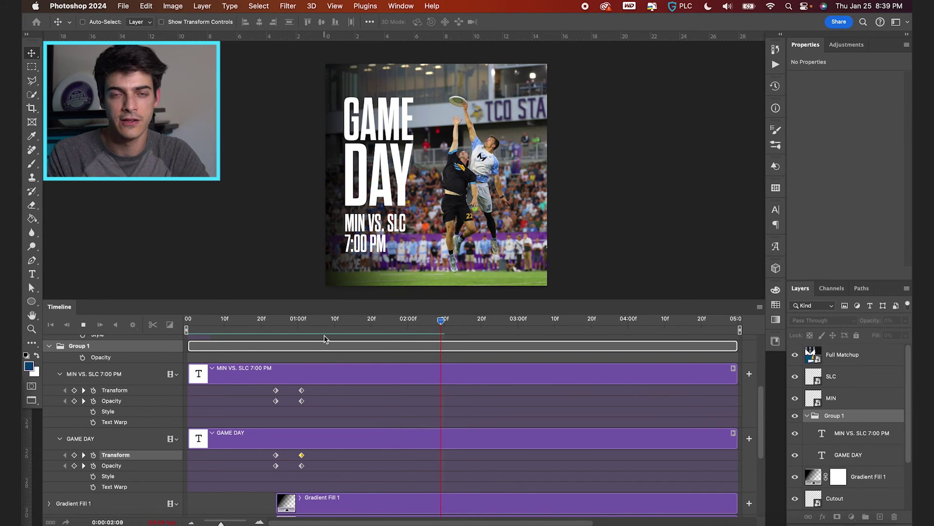
key("space")
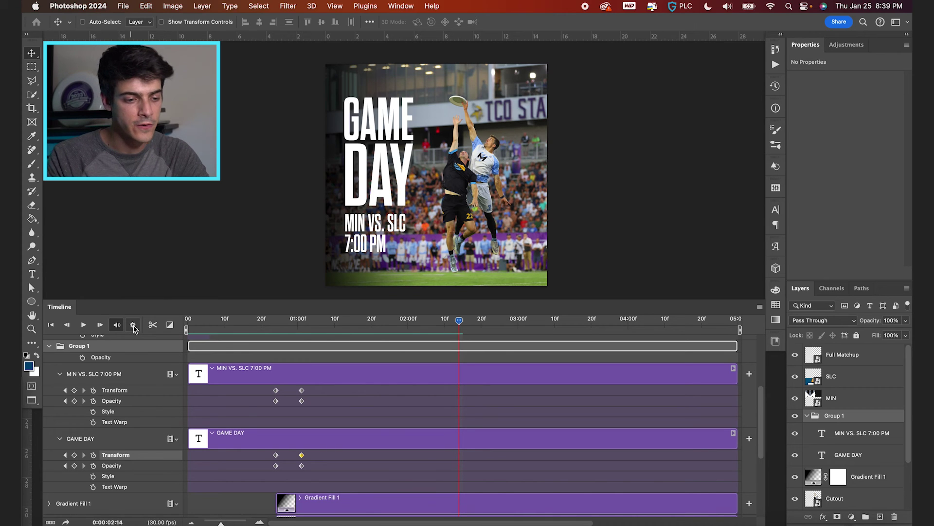
Step: Enable Loop Playback in the timeline settings and play the animation from the first frame
left_click(133, 325)
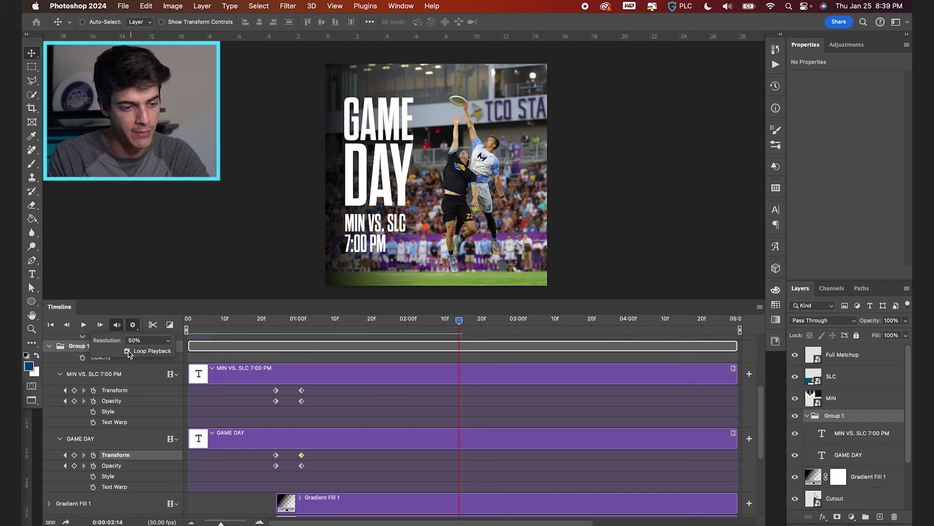
left_click(133, 327)
scroll(485, 375, "down", 1)
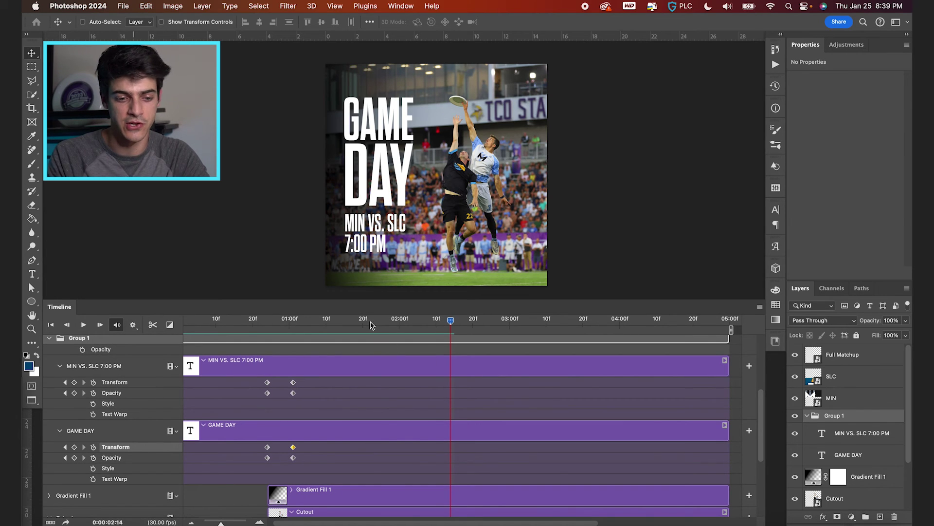
left_click(184, 325)
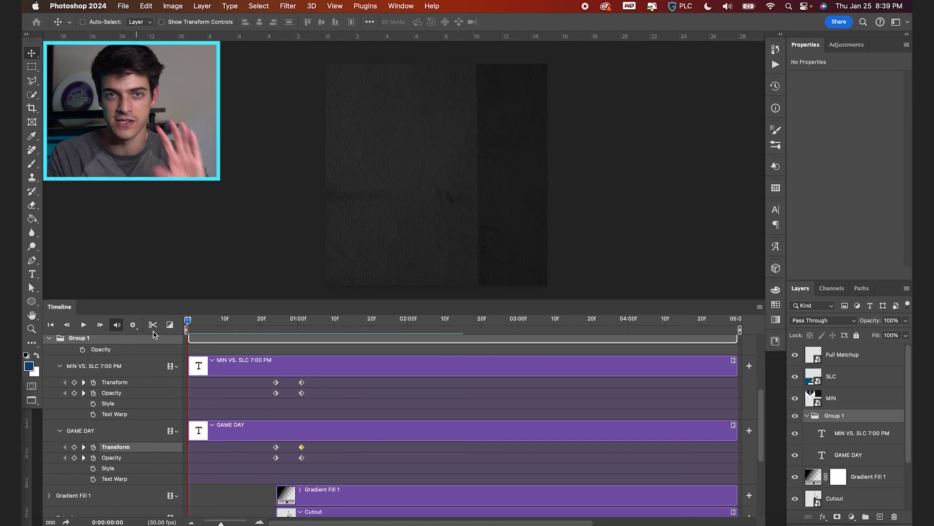
key("space")
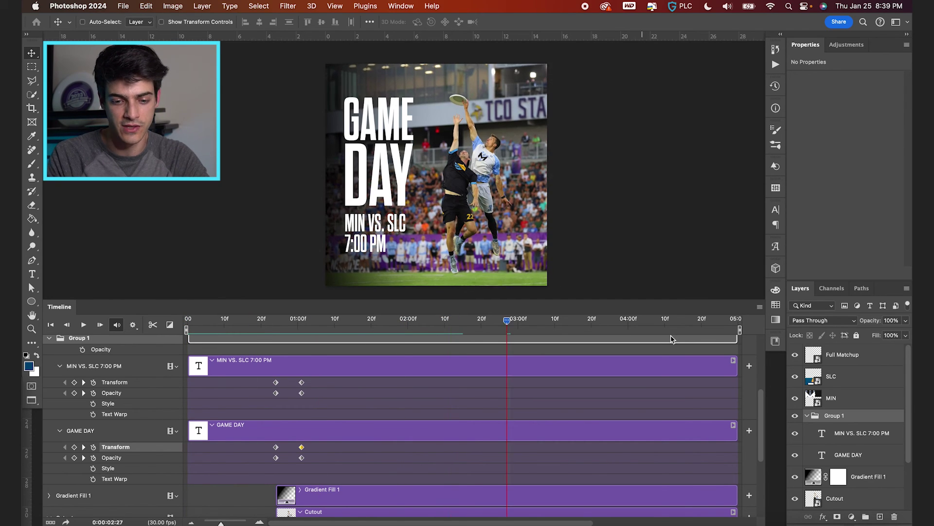
Step: Duplicate concreteWall to the top of the stack and trim the copy to start at 04:20
scroll(834, 441, "down", 3)
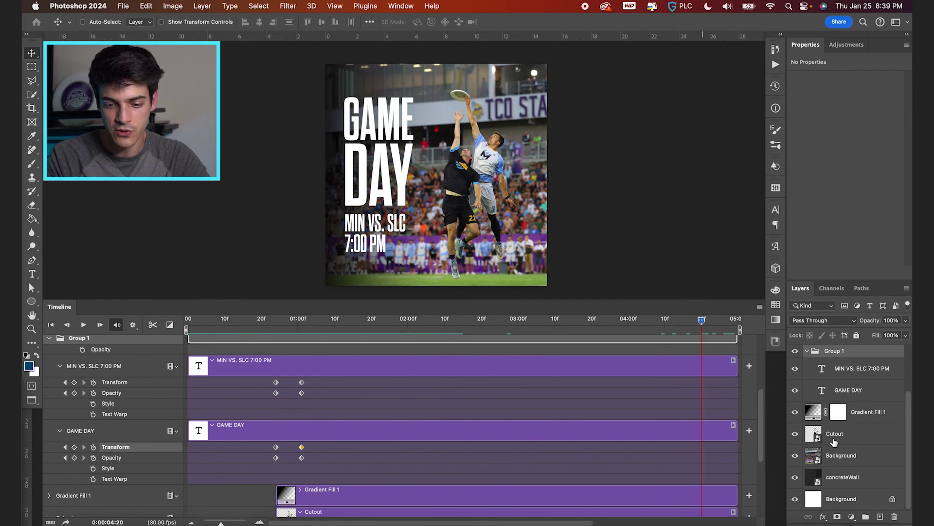
left_click(824, 480)
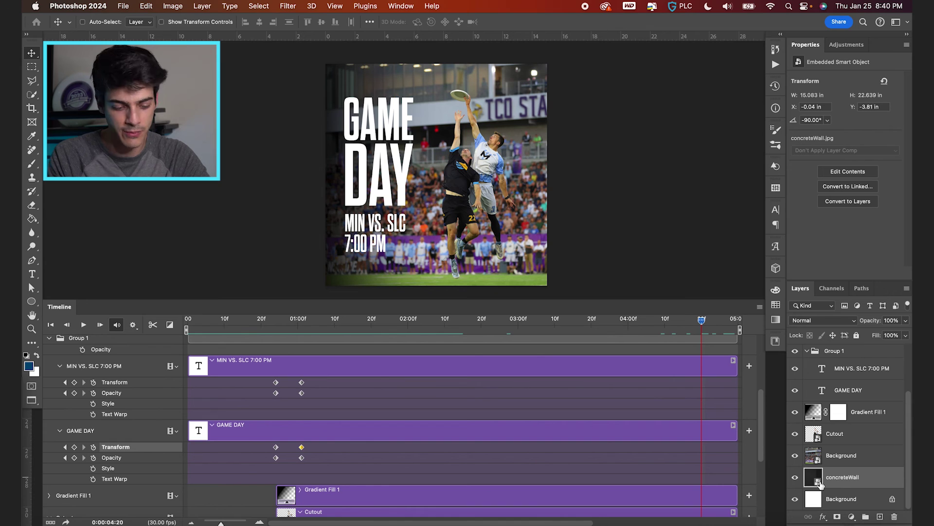
left_click_drag(814, 480, 822, 356)
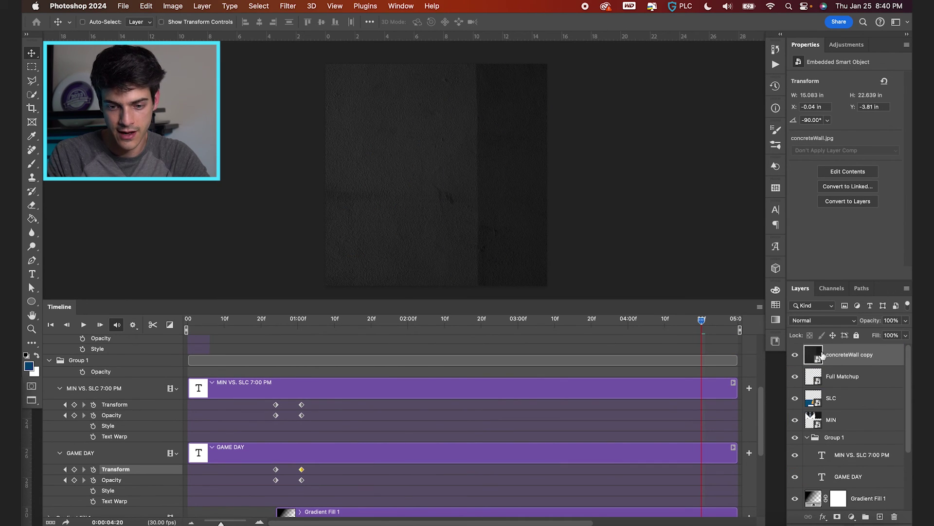
scroll(355, 376, "up", 5)
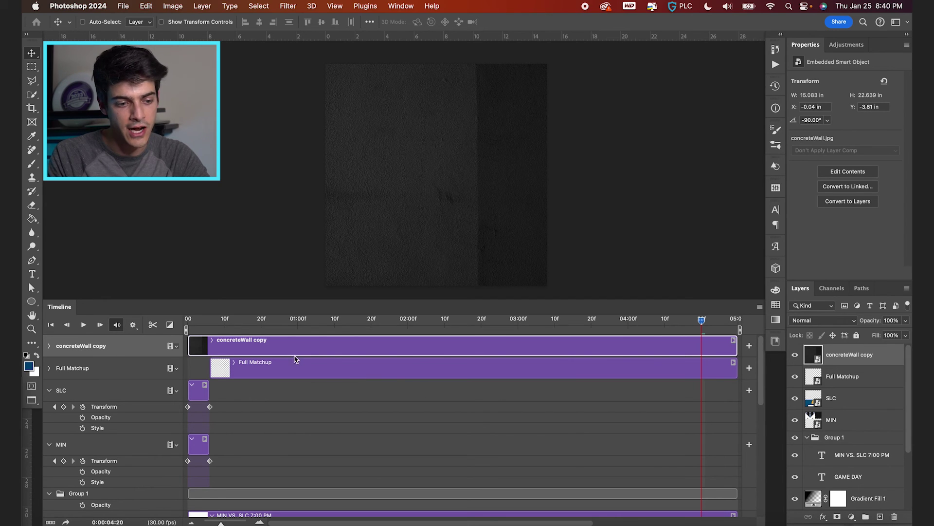
left_click_drag(188, 352, 702, 348)
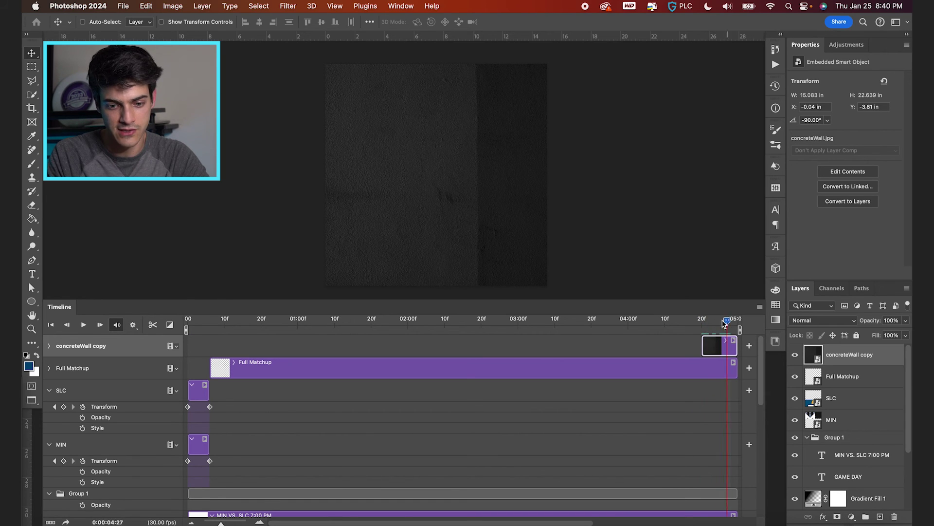
Step: Keyframe the wall copy's position at 04:20 and 04:29, moving it off-canvas left at 04:20
left_click(49, 345)
left_click(82, 361)
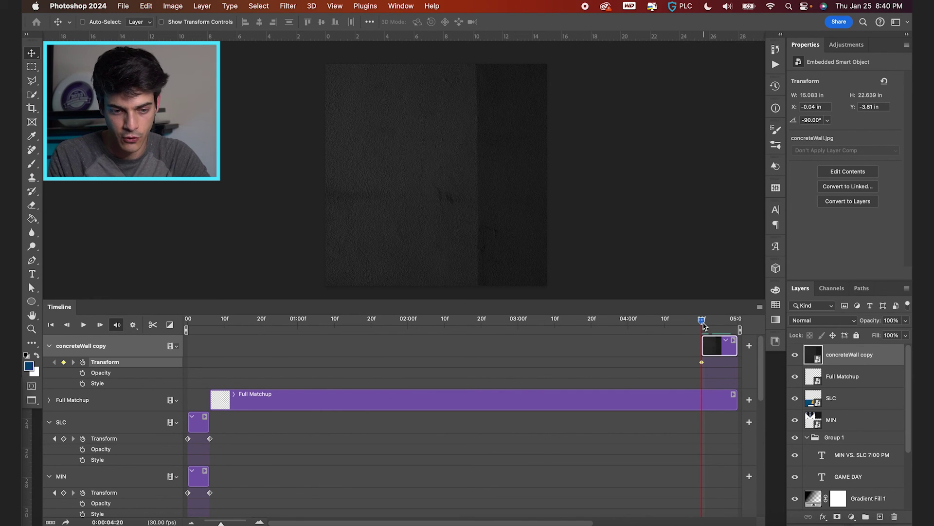
left_click_drag(703, 324, 734, 322)
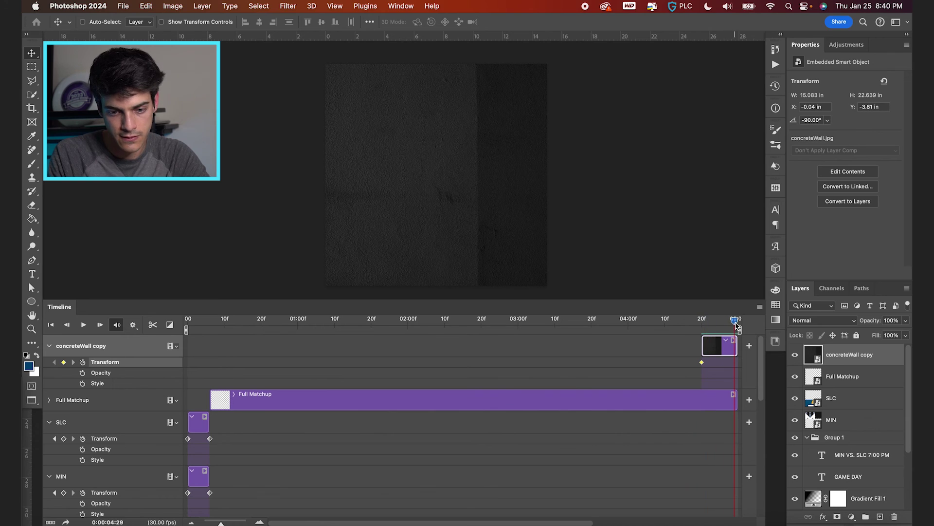
left_click(63, 362)
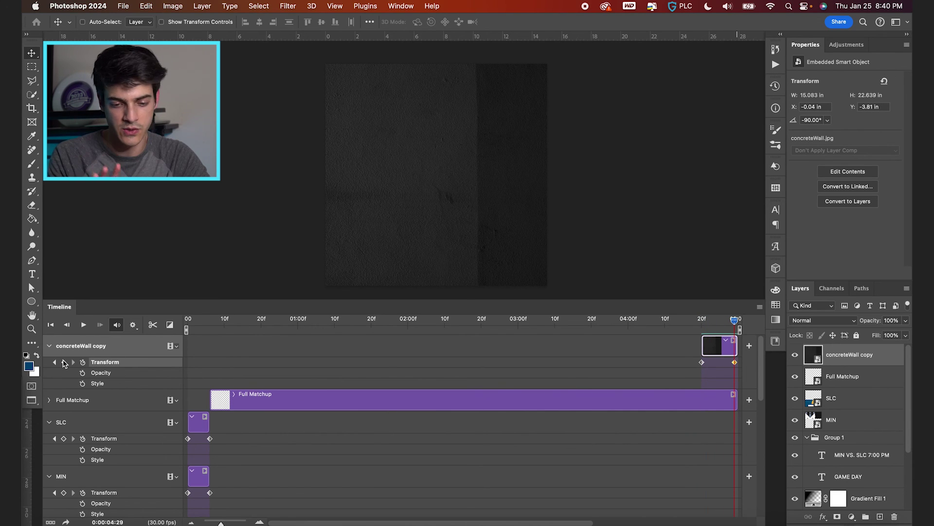
left_click(705, 322)
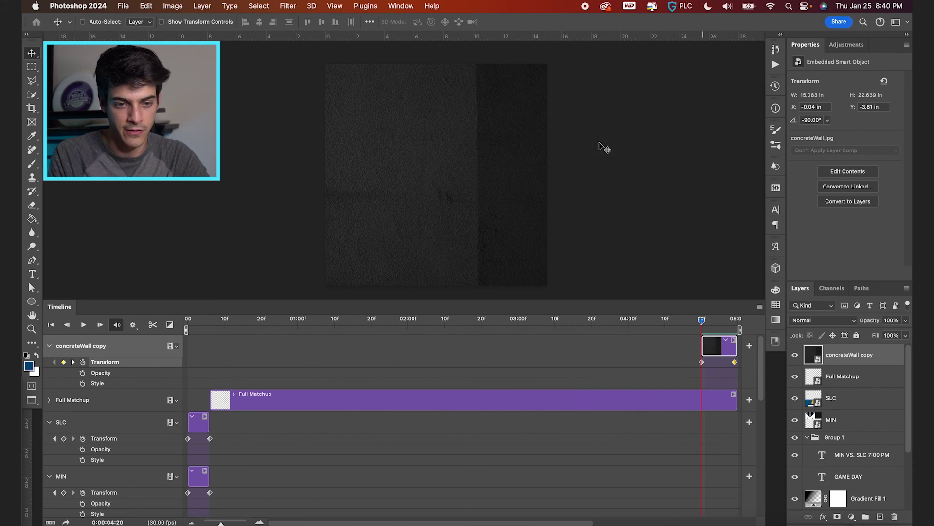
left_click_drag(605, 146, 373, 151)
key("Right")
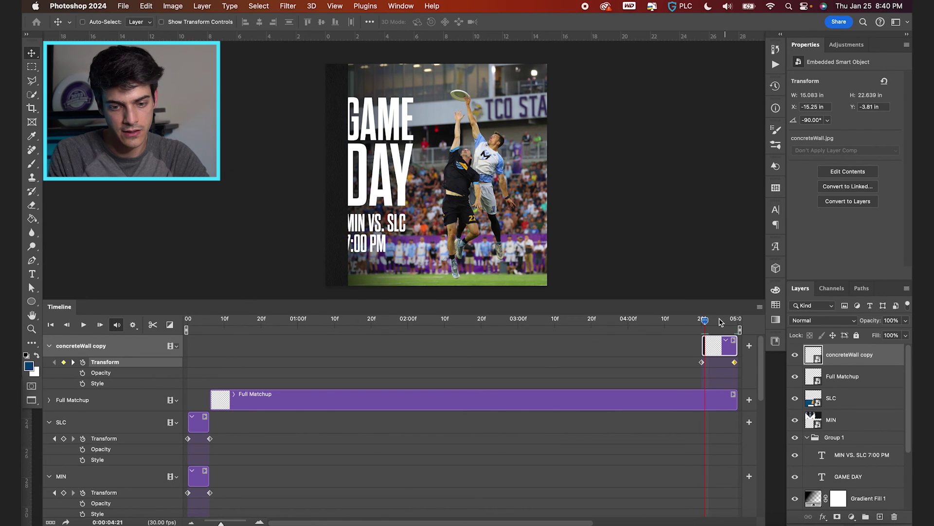
key("Right")
key("Right")
key("Right")
key("Right")
key("Right")
key("Right")
key("Right")
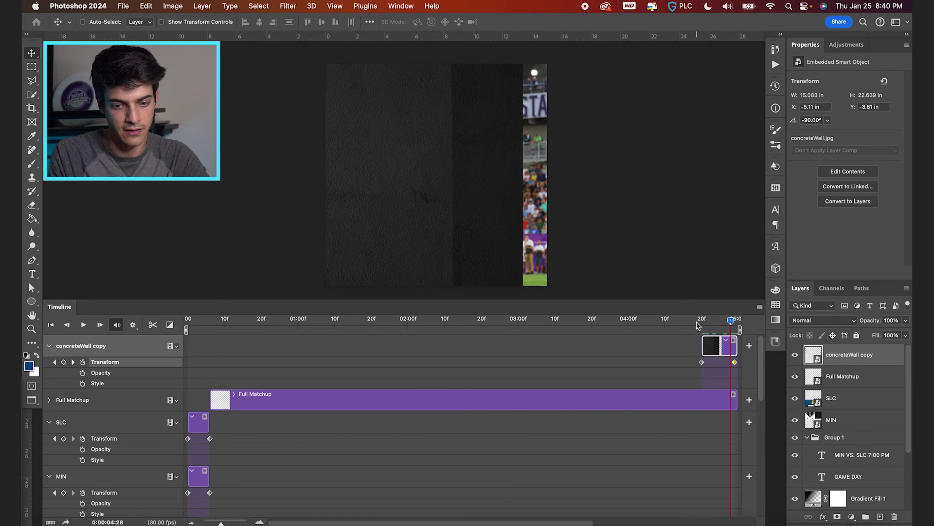
left_click(701, 323)
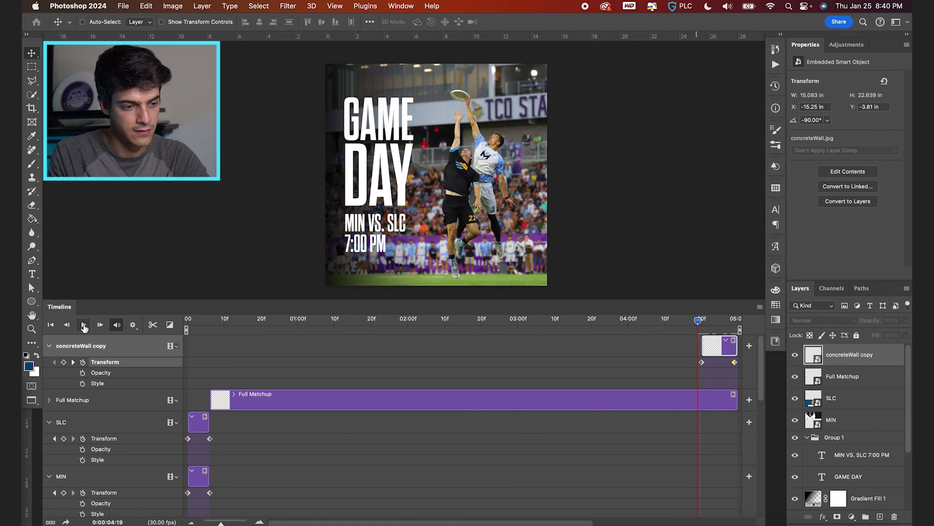
left_click(83, 325)
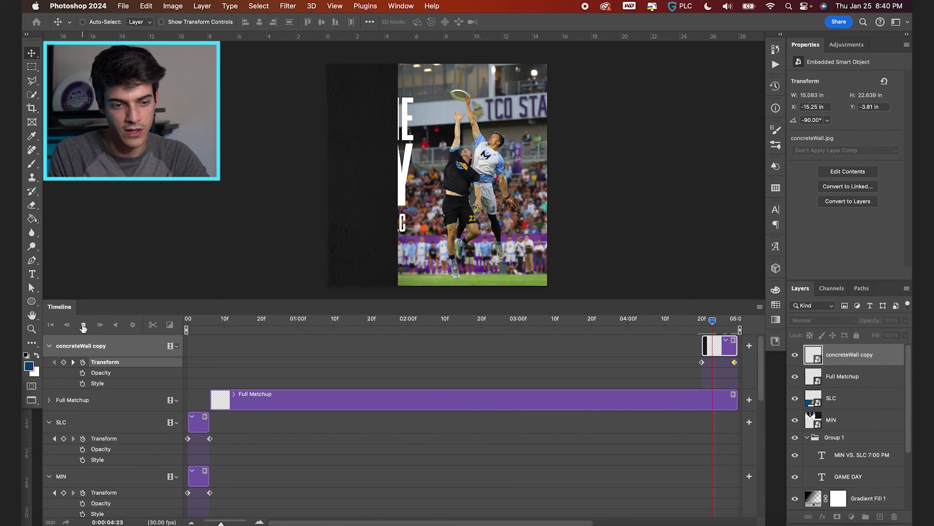